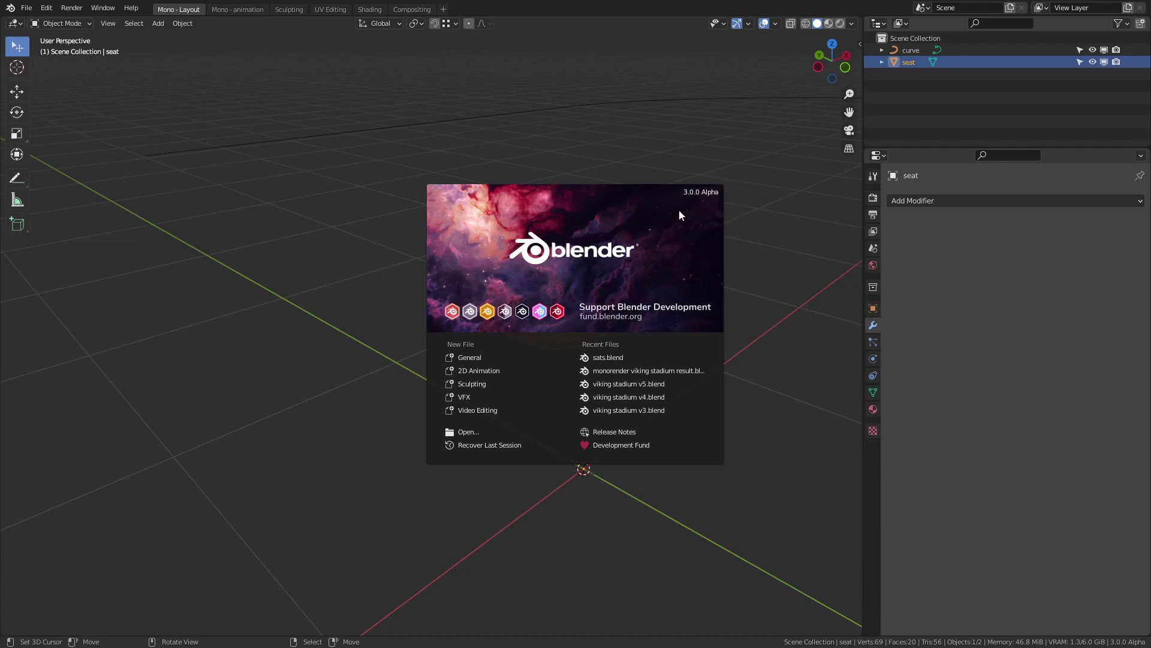
Step: Dismiss the splash screen, select the curve and enter its Edit Mode
left_click(591, 249)
mouse_move(586, 327)
middle_mouse_down()
mouse_move(575, 332)
mouse_move(544, 280)
middle_mouse_up()
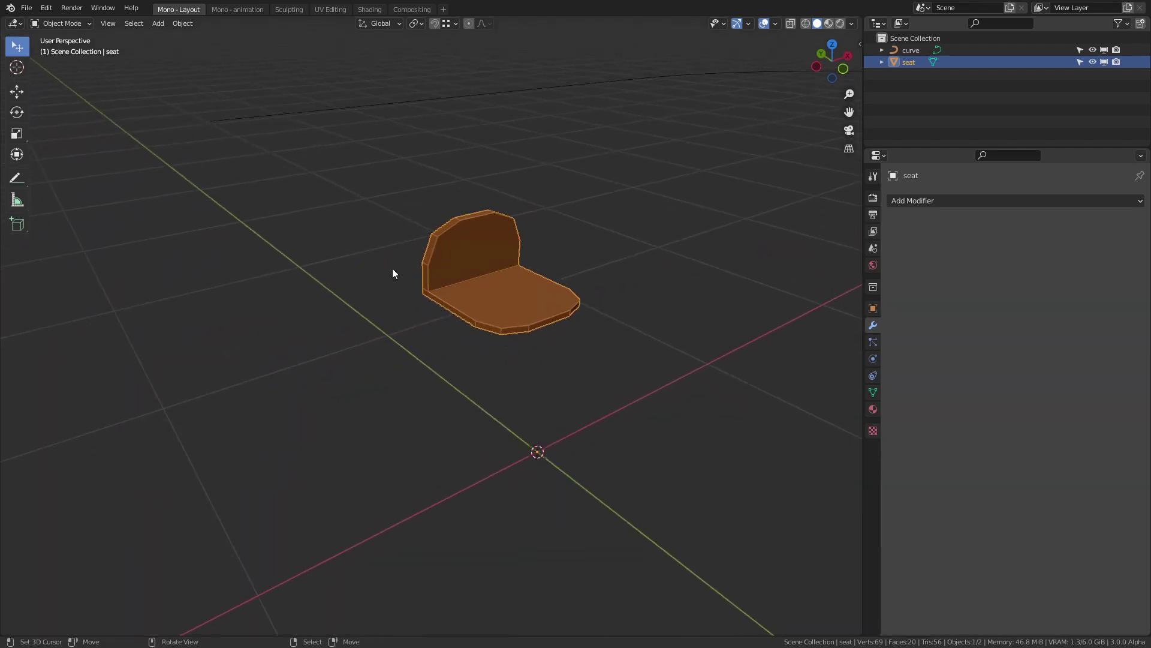
scroll(563, 379, "down", 3)
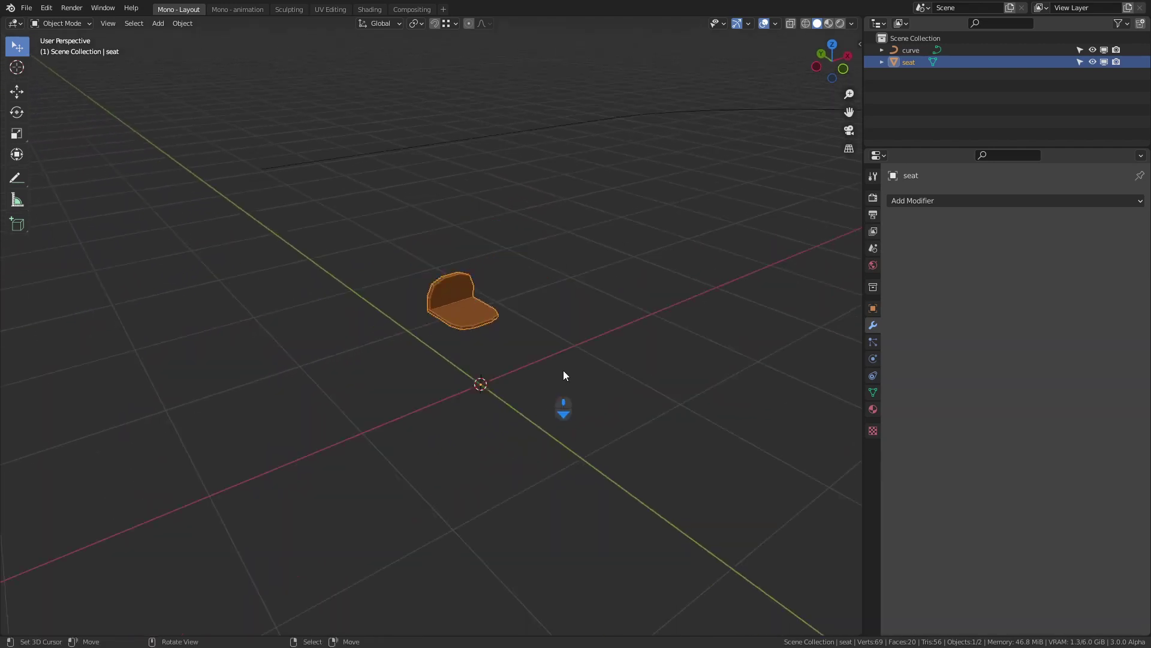
middle_click_drag(564, 352, 546, 365, "shift")
left_click(491, 216)
mouse_move(492, 215)
middle_mouse_down()
mouse_move(574, 272)
mouse_move(450, 316)
mouse_move(698, 338)
mouse_move(596, 334)
middle_mouse_up()
key("Tab")
Step: Delete the curve's end control point and return to Object Mode
left_click_drag(387, 290, 240, 300)
right_click(153, 317)
right_click(312, 288)
right_click(436, 306)
right_click(618, 354)
right_click(680, 347)
key("x")
left_click(680, 349)
mouse_move(680, 348)
middle_mouse_down()
mouse_move(498, 306)
mouse_move(427, 321)
mouse_move(532, 315)
mouse_move(553, 276)
mouse_move(501, 310)
middle_mouse_up()
key("a")
key("Tab")
scroll(483, 357, "up", 2)
scroll(477, 352, "up", 2)
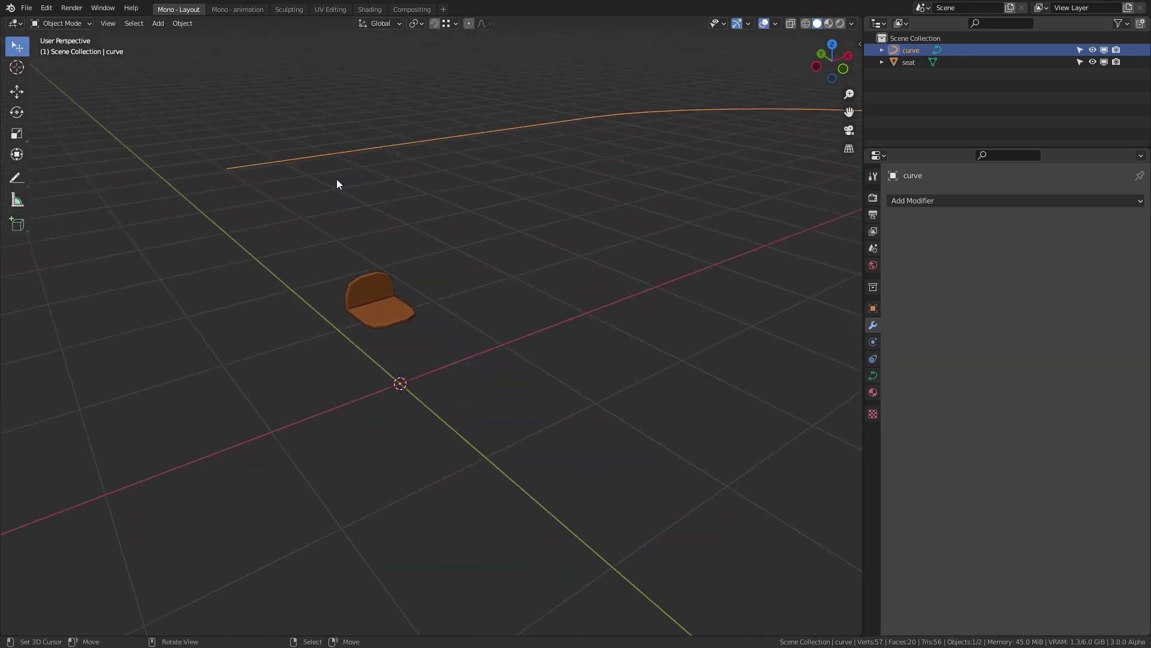
key("shift+a")
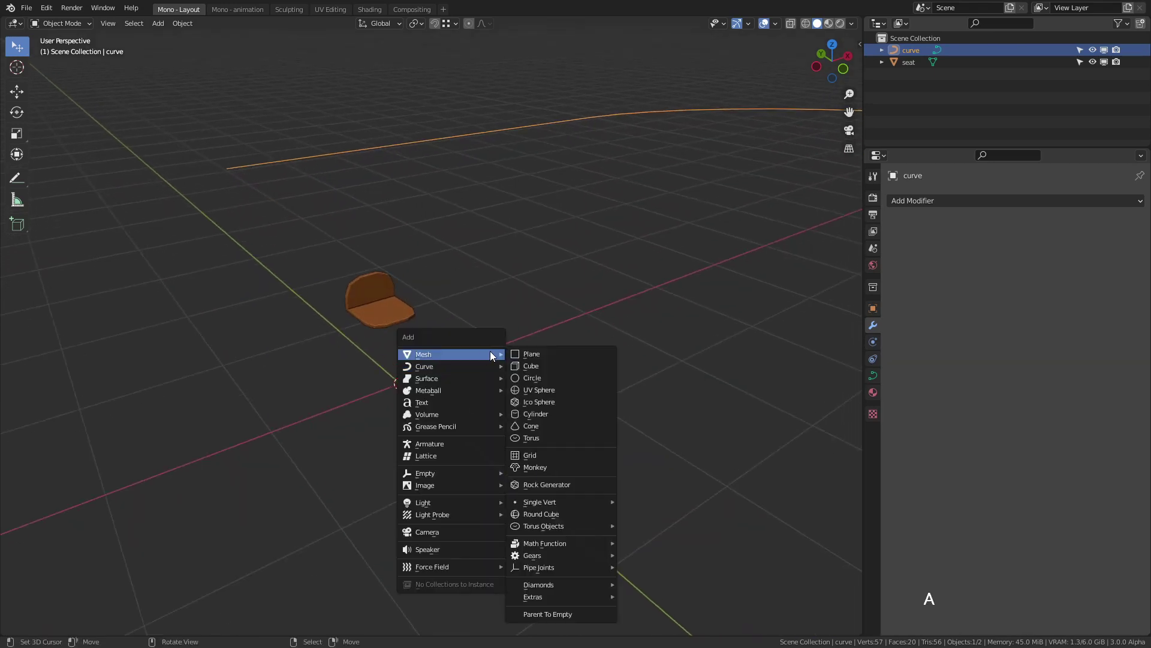
Step: Add a plane and merge its vertices into a single center vertex
left_click(546, 346)
key("Tab")
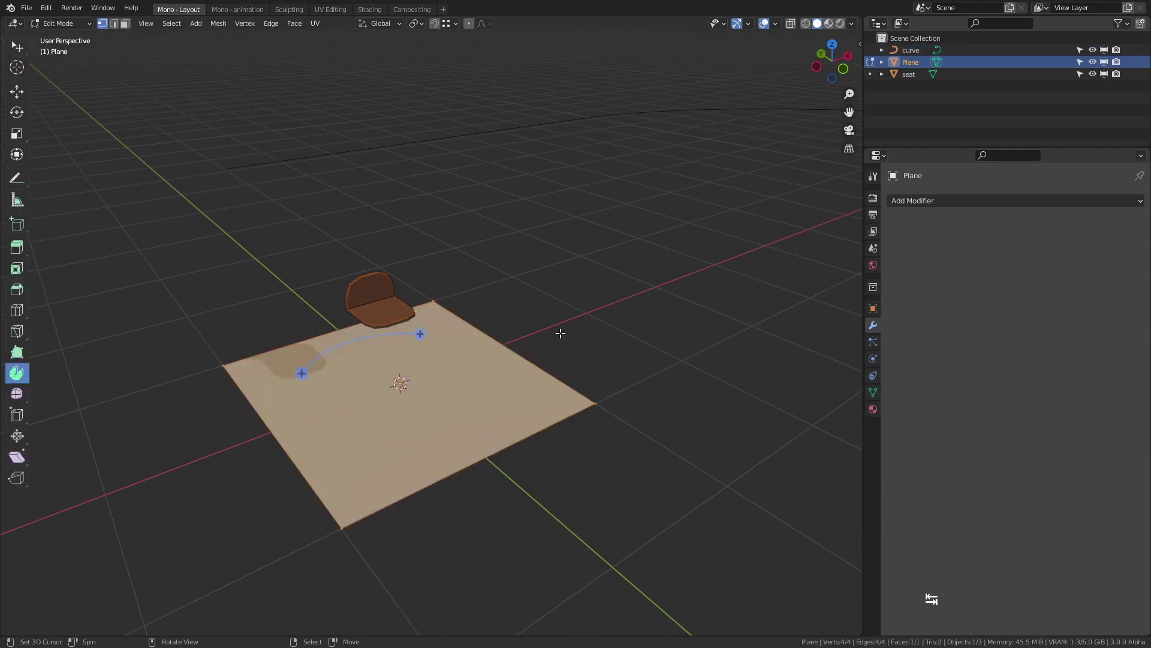
key("m")
left_click(561, 337)
middle_click_drag(514, 334, 540, 327, "shift")
Step: Extrude the vertex 0.5 up along Z, then 1 m along Y
key("e")
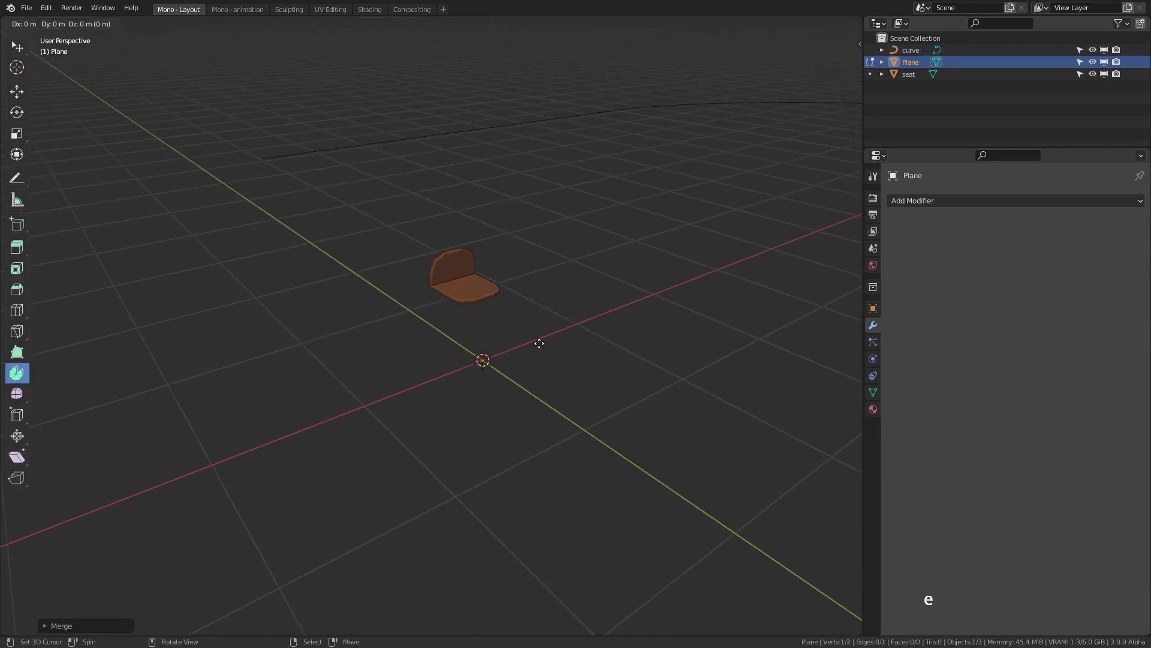
key("z")
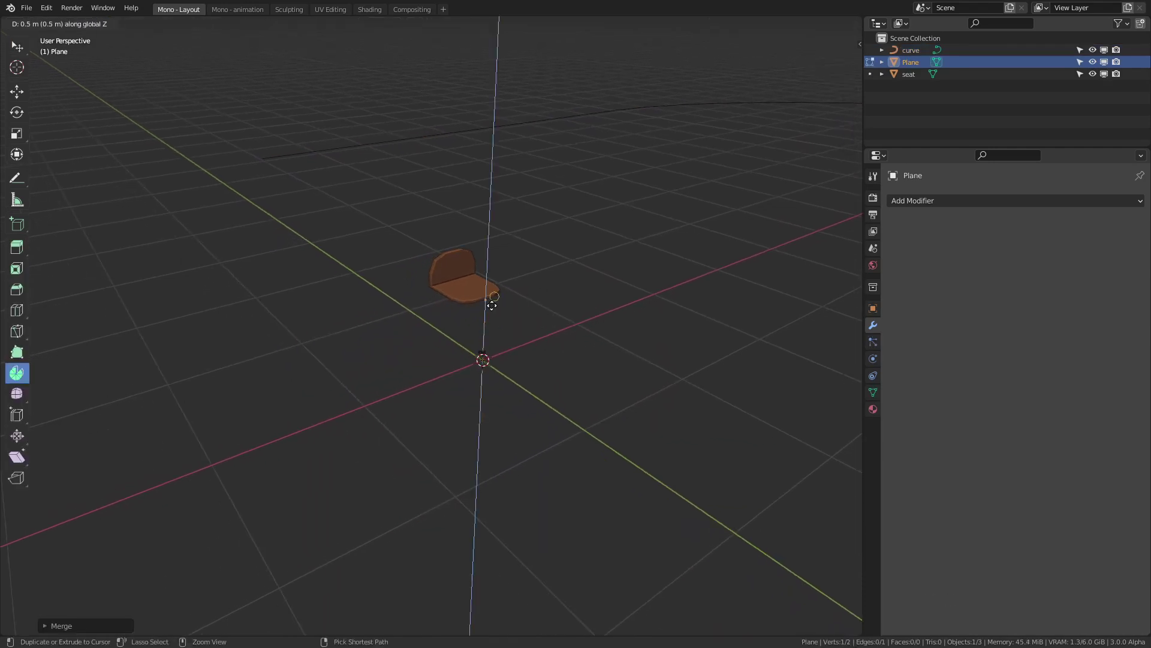
left_click(492, 312, "ctrl")
key("e")
key("y")
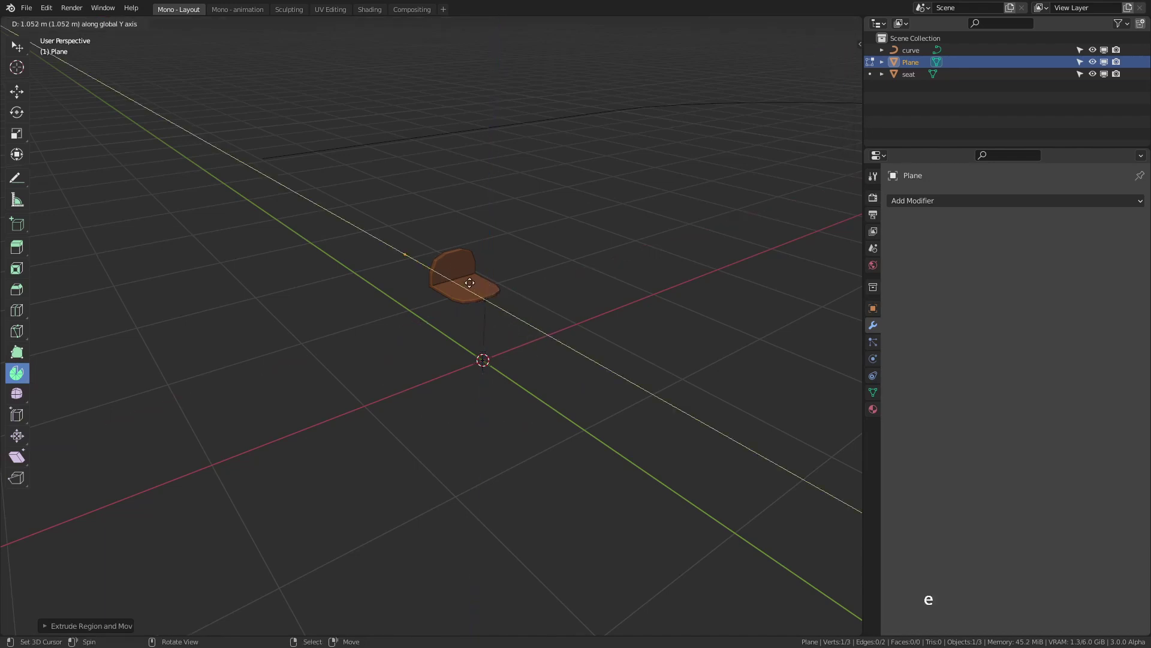
key("1")
key("Return")
Step: Extrude the whole profile 0.5 m along X to form the step faces
mouse_move(474, 281)
middle_mouse_down()
mouse_move(477, 297)
mouse_move(390, 285)
middle_mouse_up()
key("a")
key("e")
key("x")
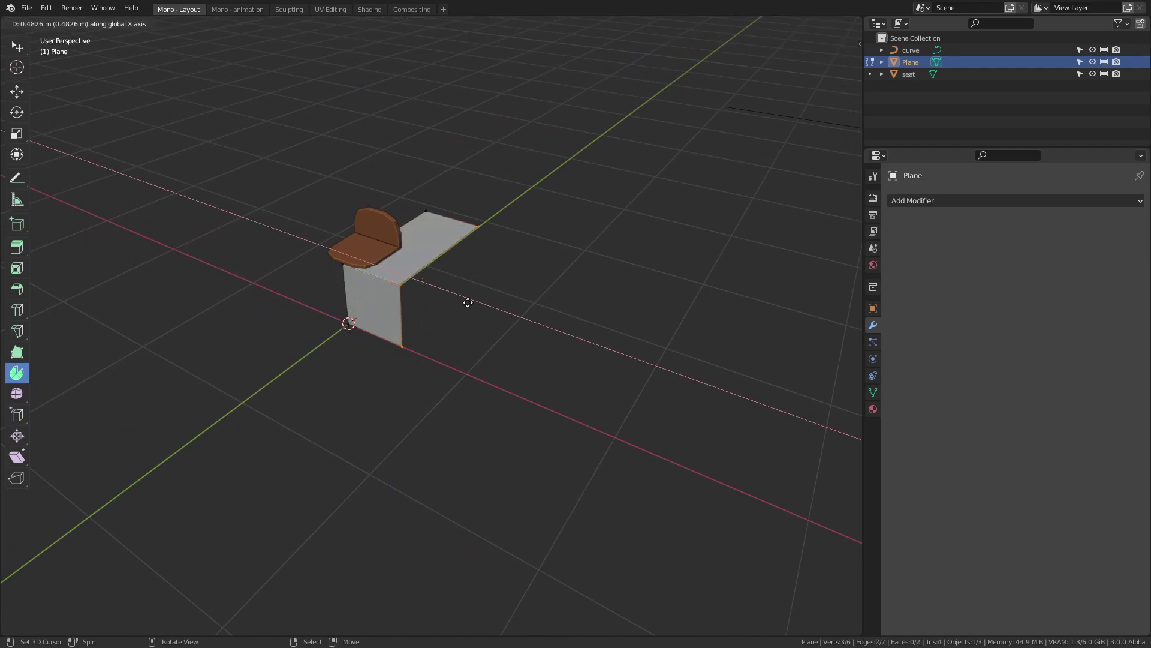
type(".5")
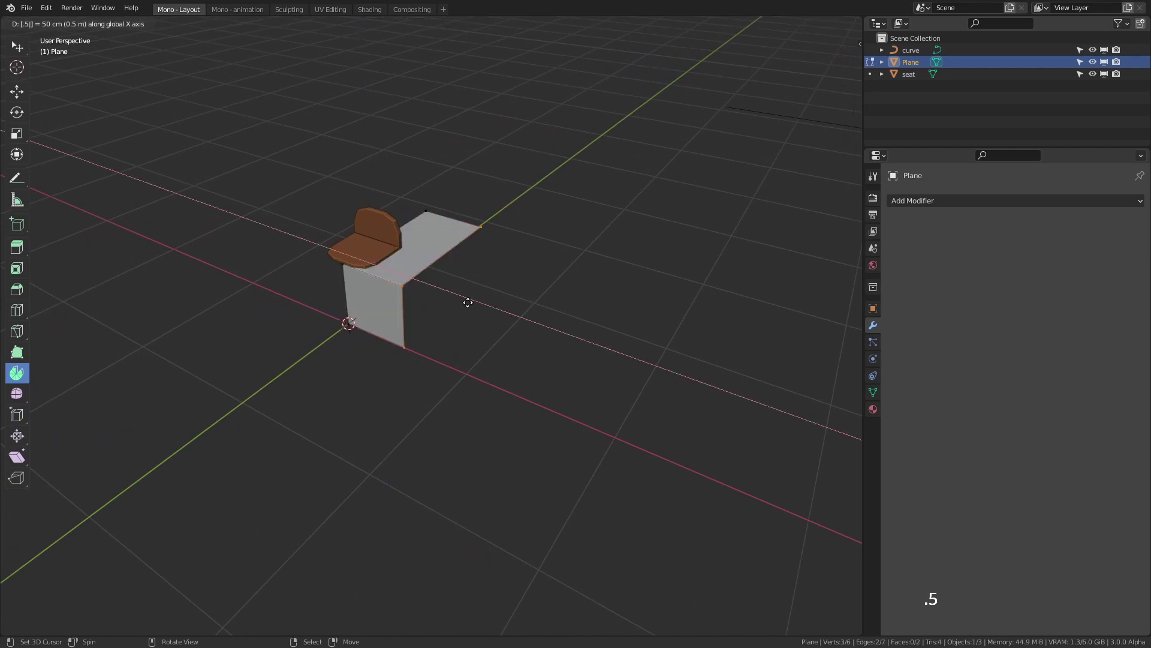
key("Return")
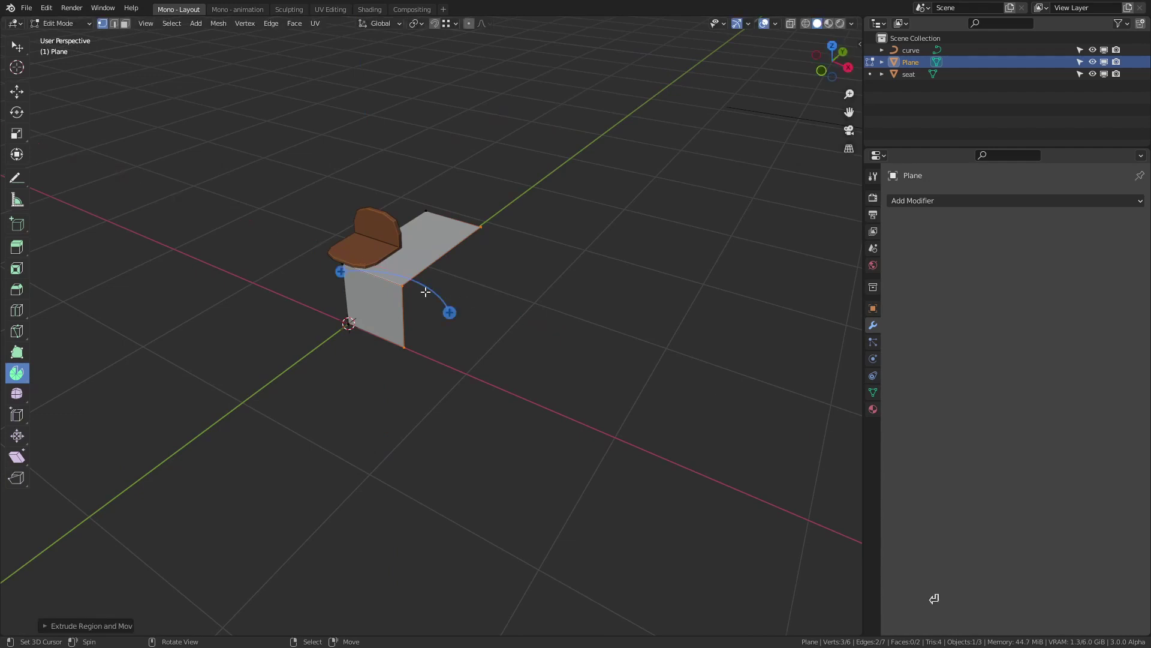
middle_click_drag(410, 288, 417, 298)
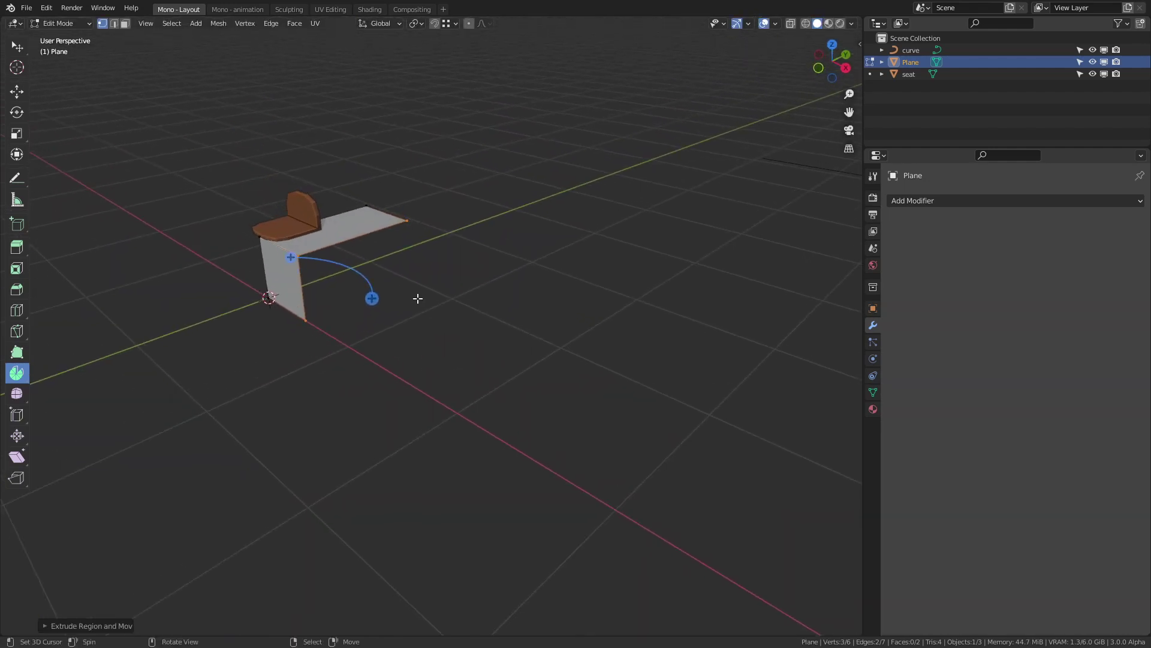
scroll(417, 297, "up", 2)
scroll(418, 297, "up", 2)
scroll(418, 298, "down", 3)
middle_click_drag(418, 297, 537, 265)
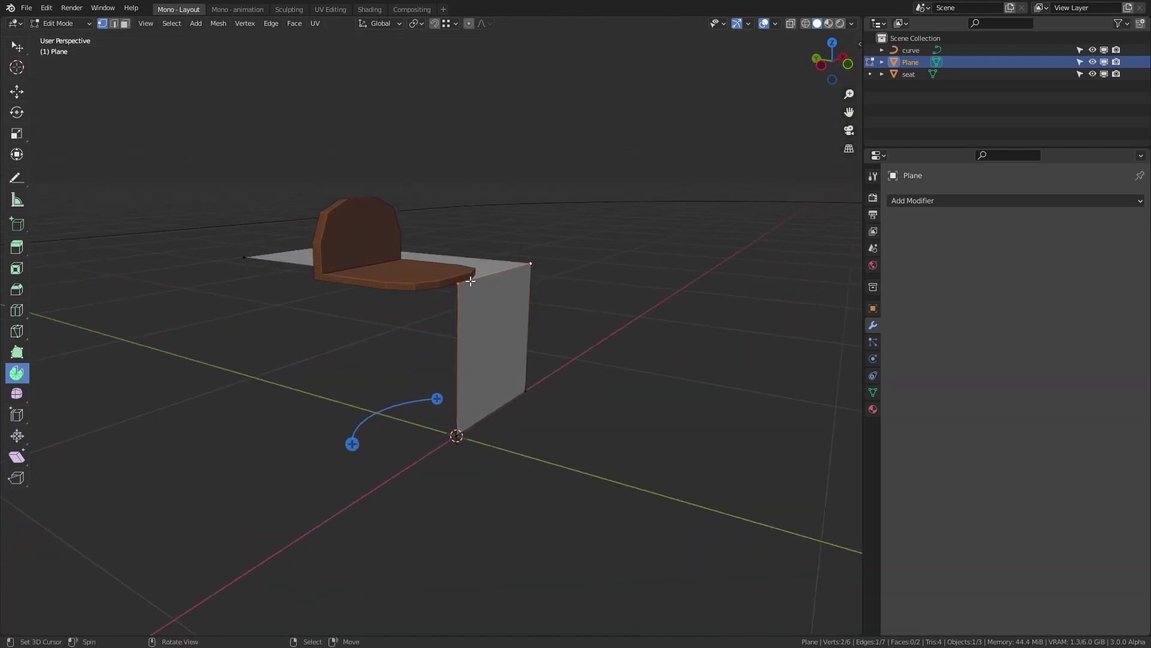
Step: Add a vertex group renamed 'seats' in Object Data properties, then exit to Object Mode
left_click(873, 392)
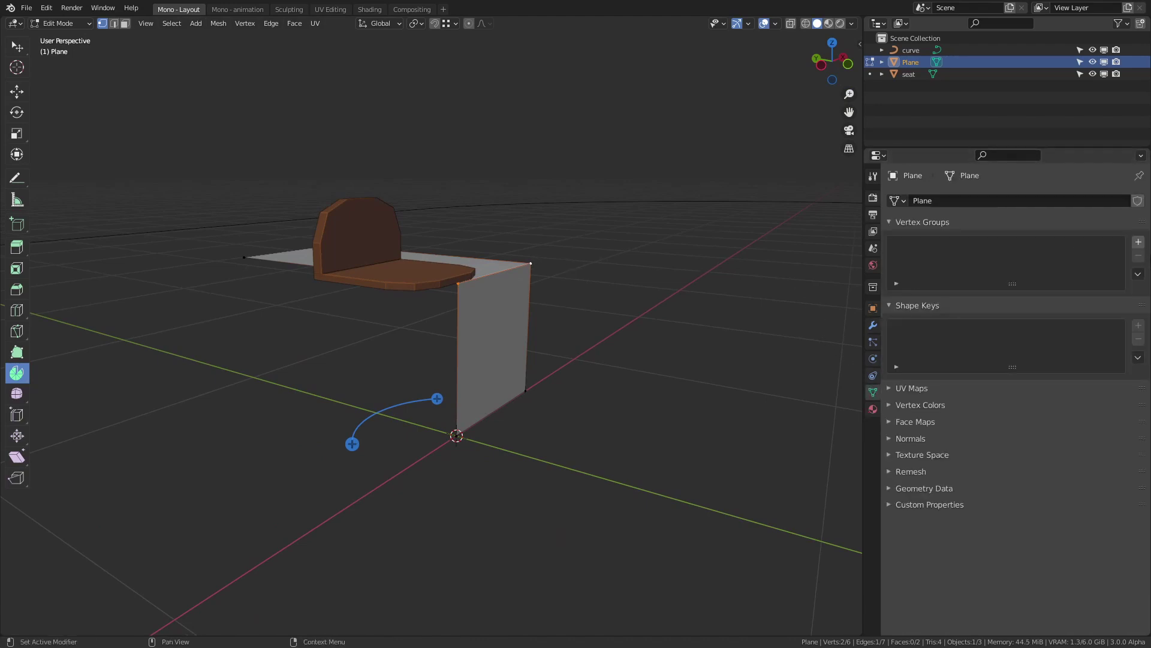
left_click(1138, 241)
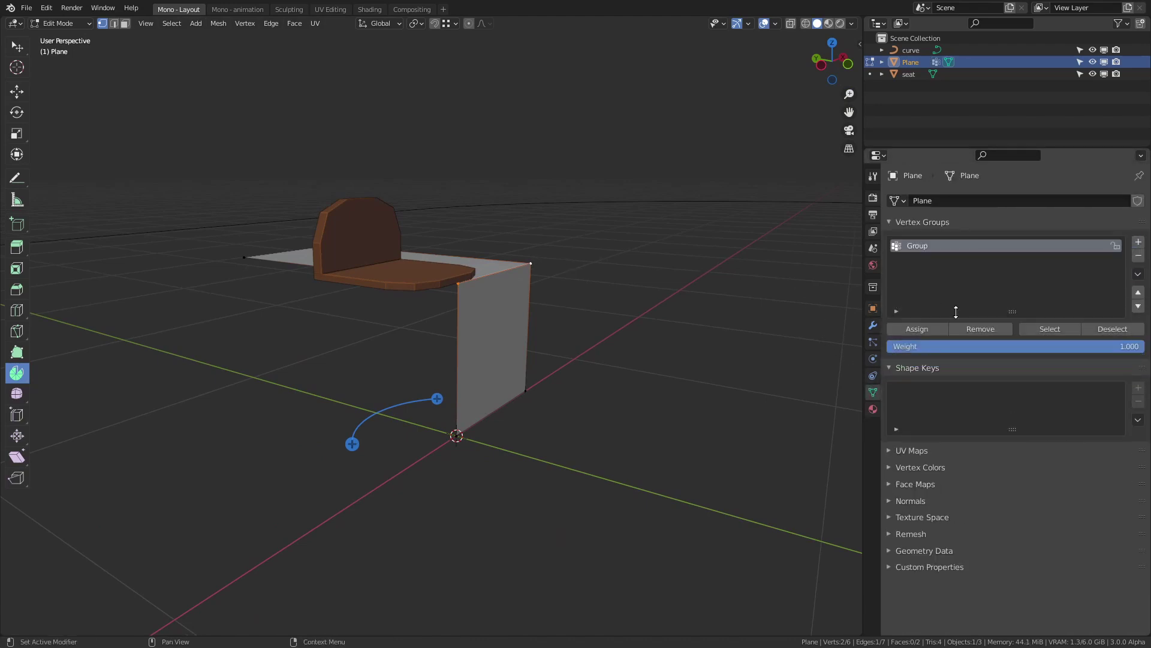
double_click(926, 245)
type("seats")
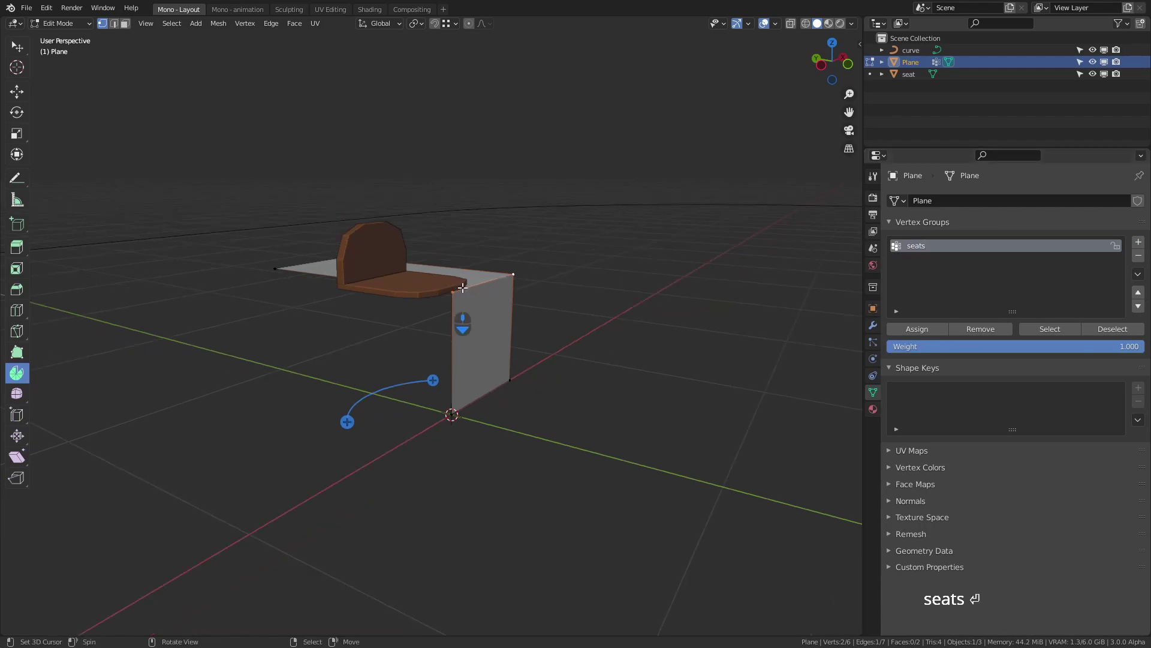
mouse_move(460, 289)
middle_mouse_down()
mouse_move(521, 308)
mouse_move(379, 318)
middle_mouse_up()
key("Tab")
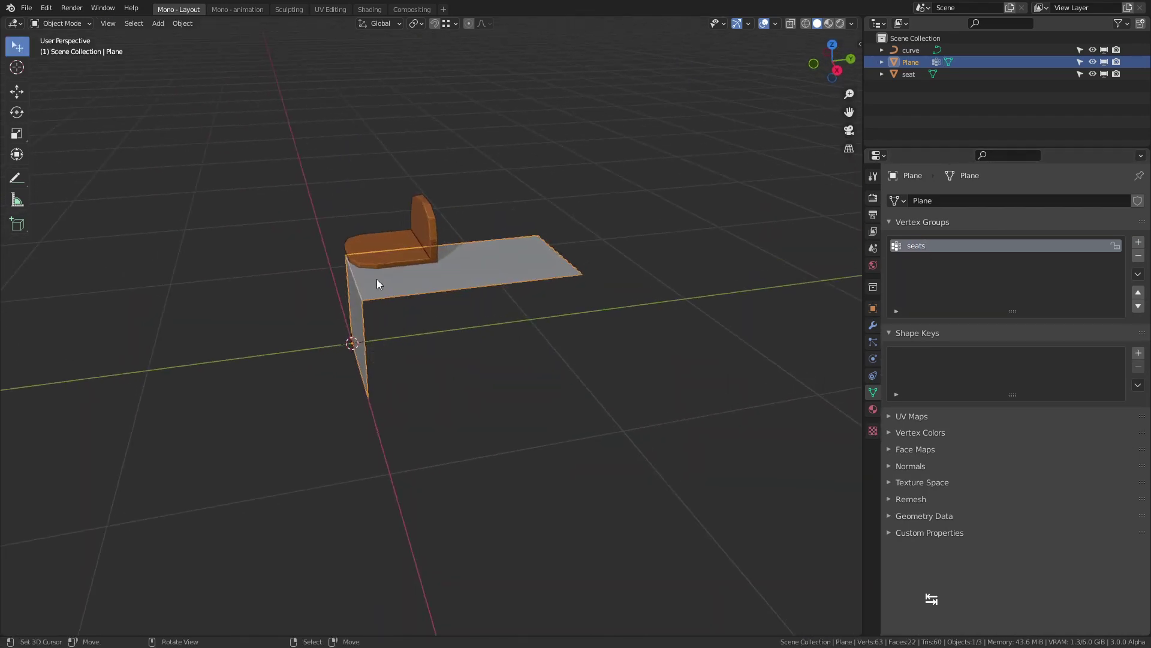
Step: Add an Array modifier to the step mesh
left_click(873, 325)
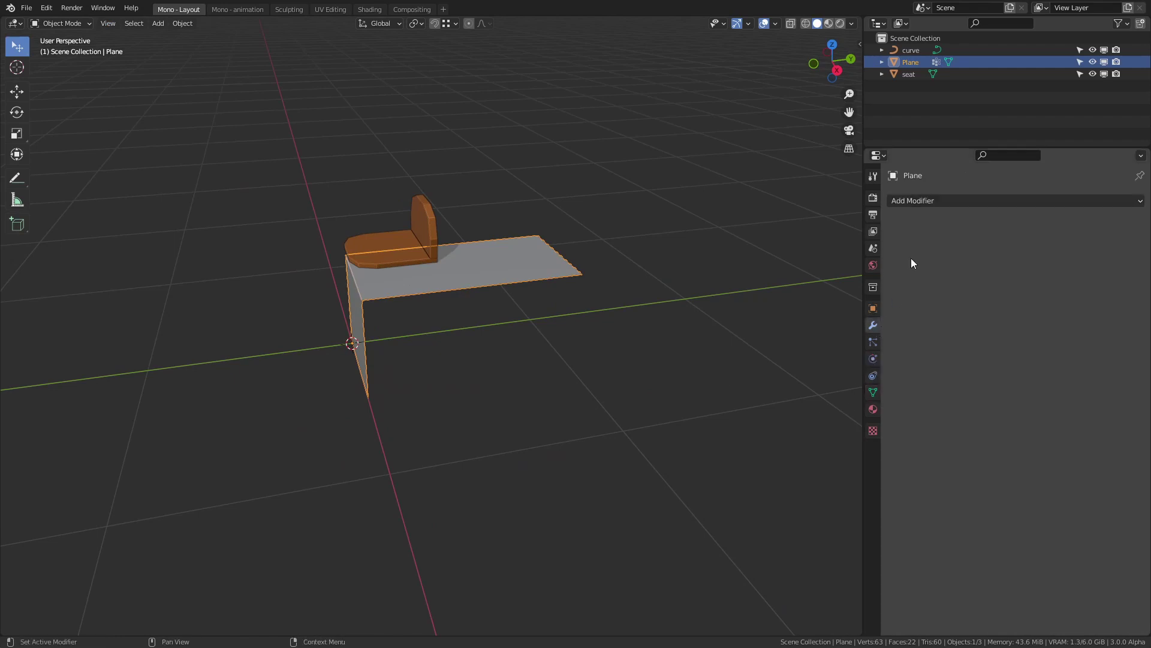
left_click(920, 200)
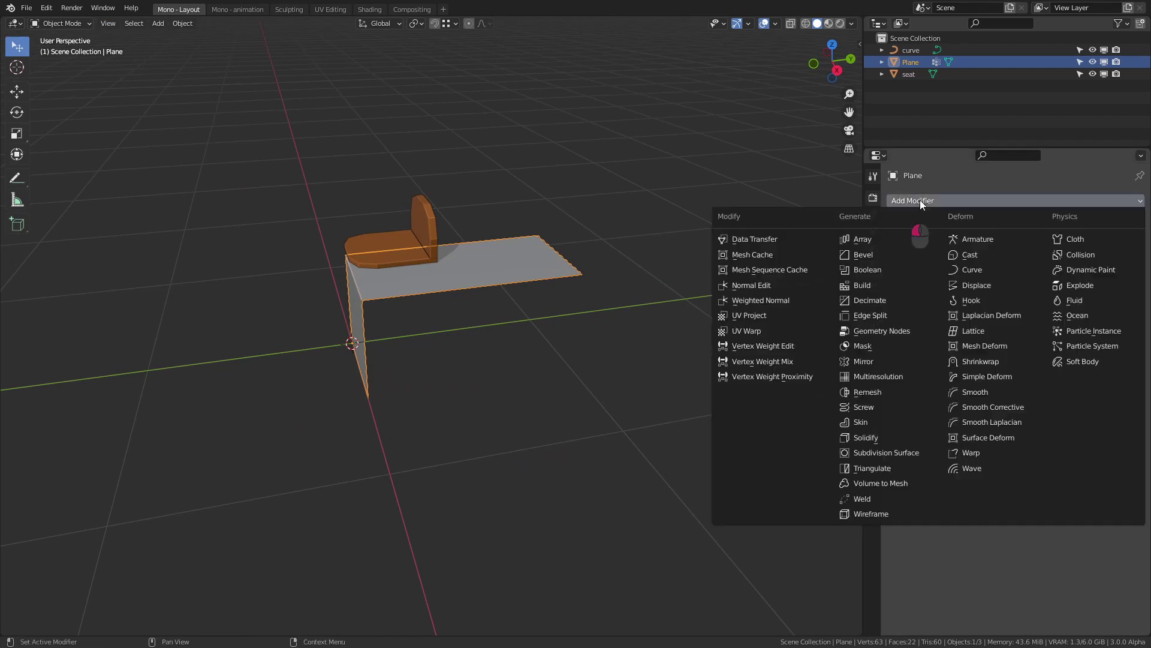
left_click(896, 239)
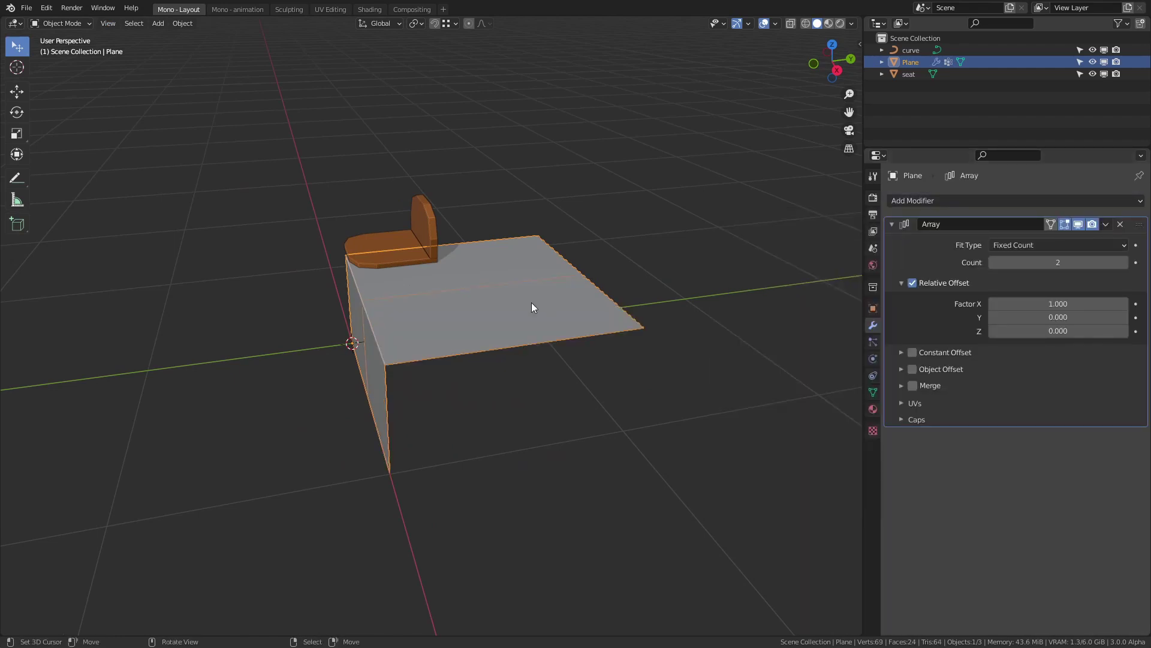
mouse_move(532, 302)
middle_mouse_down()
mouse_move(587, 309)
mouse_move(477, 236)
middle_mouse_up()
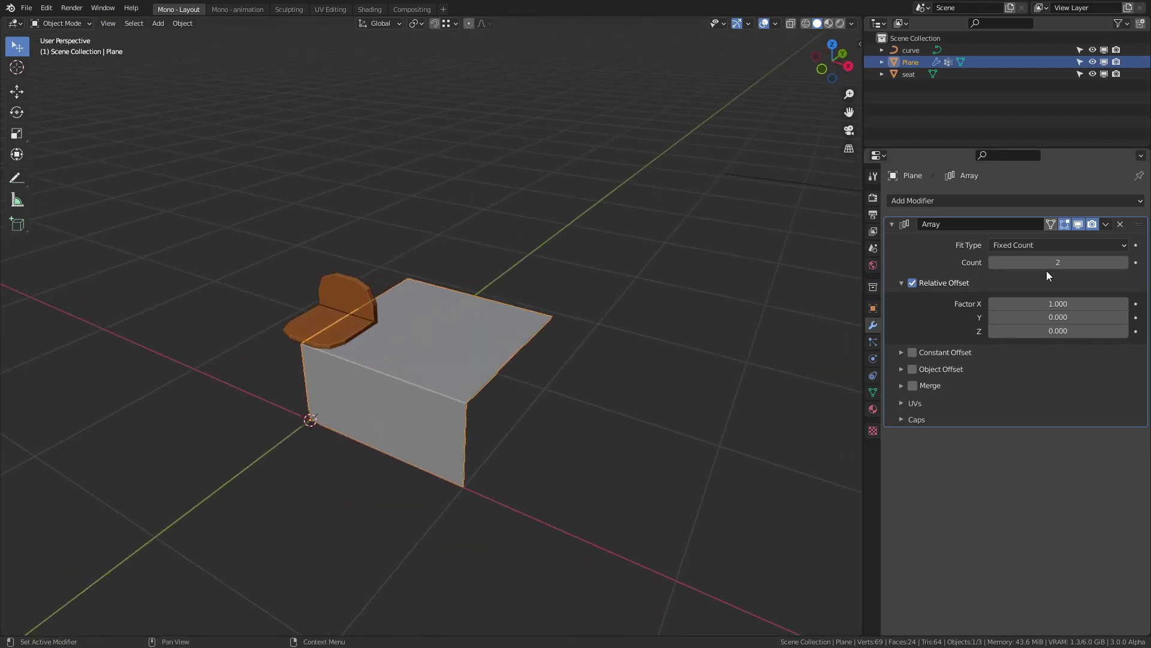
Step: Set the array's relative offset to X 0, Y 1, Z 1 and count to 10
left_click(1058, 304)
type("0")
key("Return")
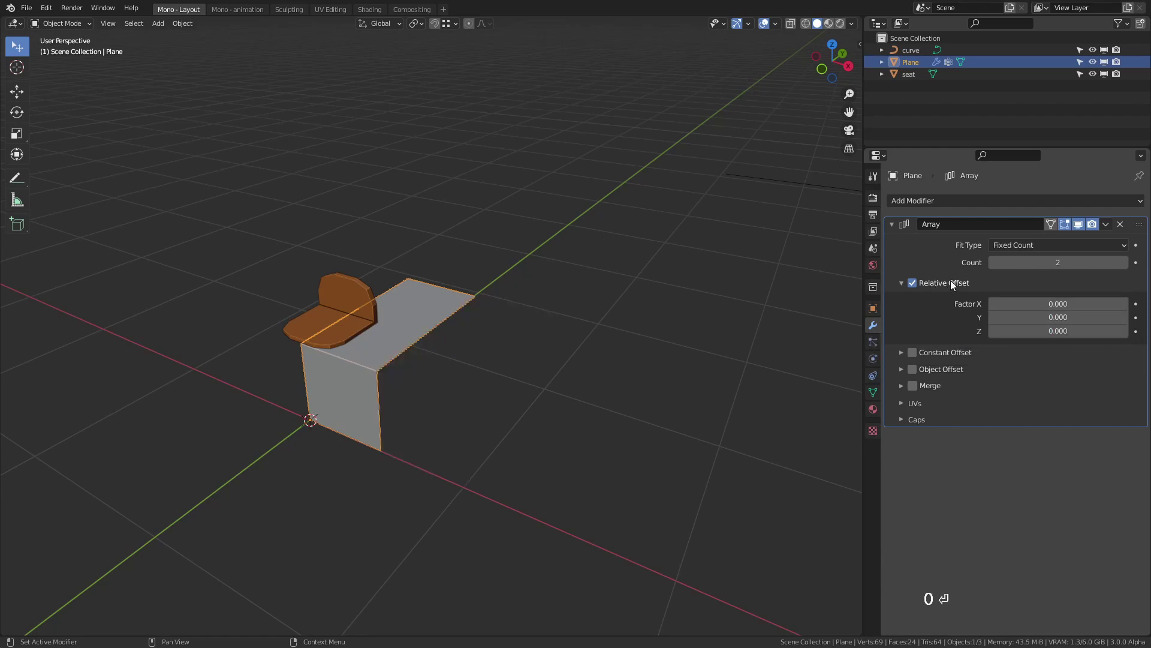
left_click(1058, 316)
type("1")
key("Return")
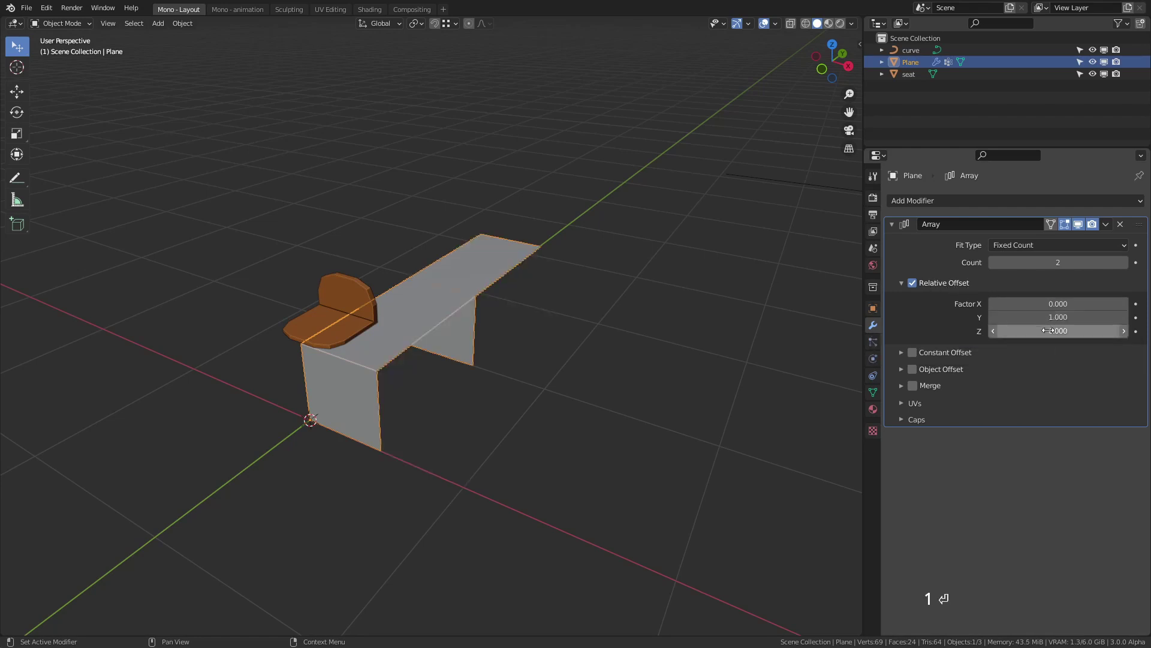
left_click(1050, 330)
type("1")
key("Return")
mouse_move(455, 245)
middle_mouse_down()
mouse_move(446, 281)
mouse_move(412, 320)
mouse_move(368, 331)
mouse_move(437, 278)
mouse_move(378, 348)
middle_mouse_up()
scroll(378, 347, "down", 2)
left_click(1025, 262)
type("21")
key("Return")
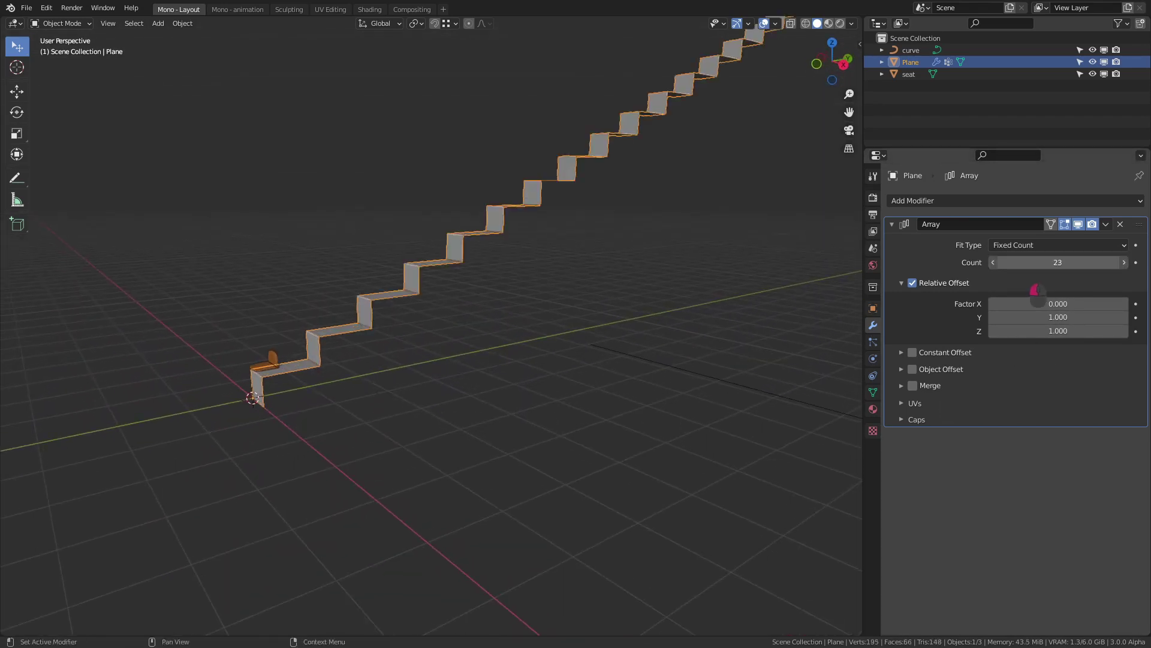
left_click_drag(1034, 290, 1028, 296)
middle_click_drag(776, 320, 445, 286)
mouse_move(521, 362)
middle_mouse_down()
mouse_move(550, 372)
mouse_move(492, 375)
mouse_move(481, 362)
mouse_move(892, 205)
middle_mouse_up()
Step: Add a second Array modifier with a count of 16
left_click(892, 224)
left_click(911, 200)
left_click(869, 237)
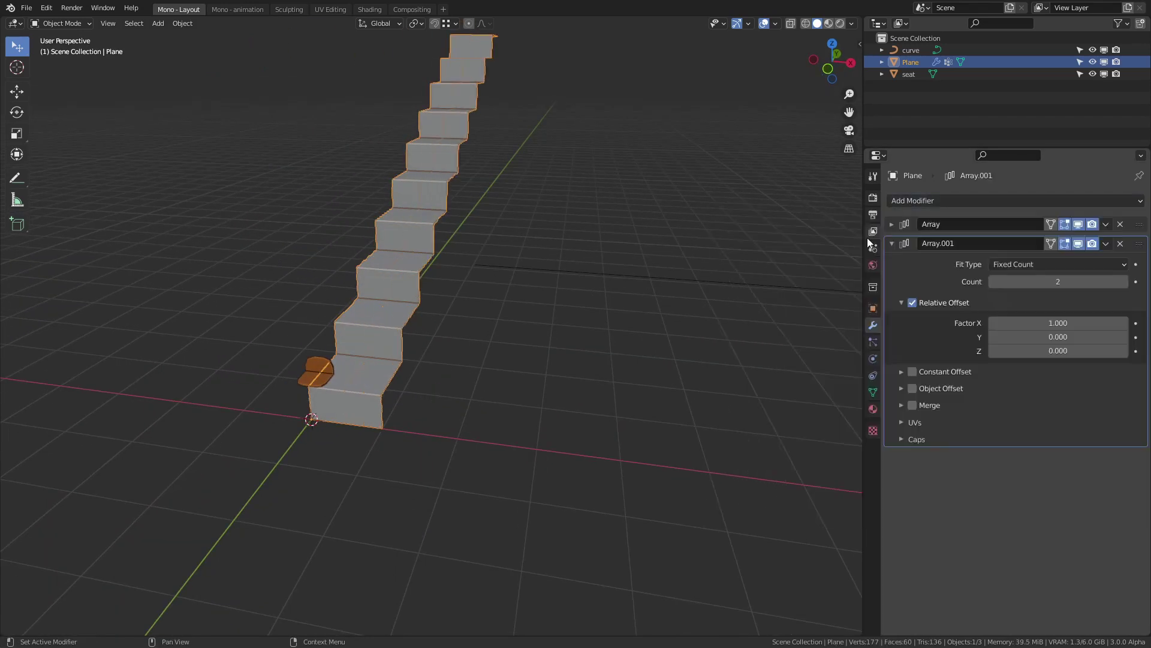
middle_click_drag(445, 275, 980, 238)
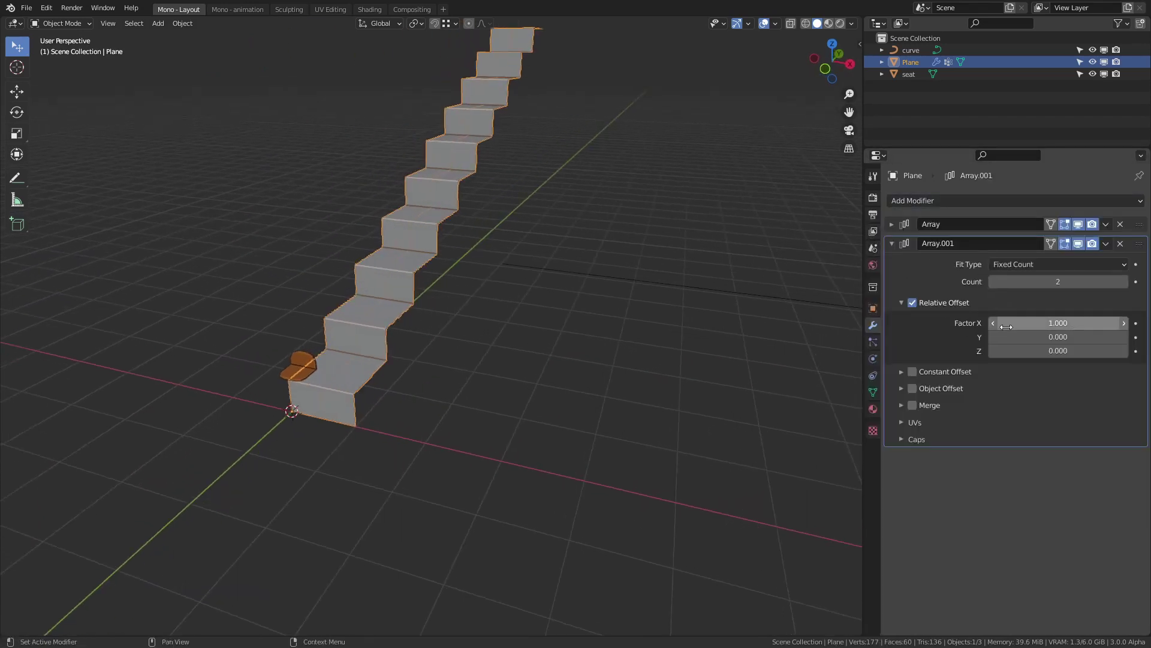
mouse_move(576, 297)
middle_mouse_down()
mouse_move(488, 289)
mouse_move(507, 295)
mouse_move(491, 300)
mouse_move(979, 291)
middle_mouse_up()
left_click_drag(1024, 282, 1030, 310)
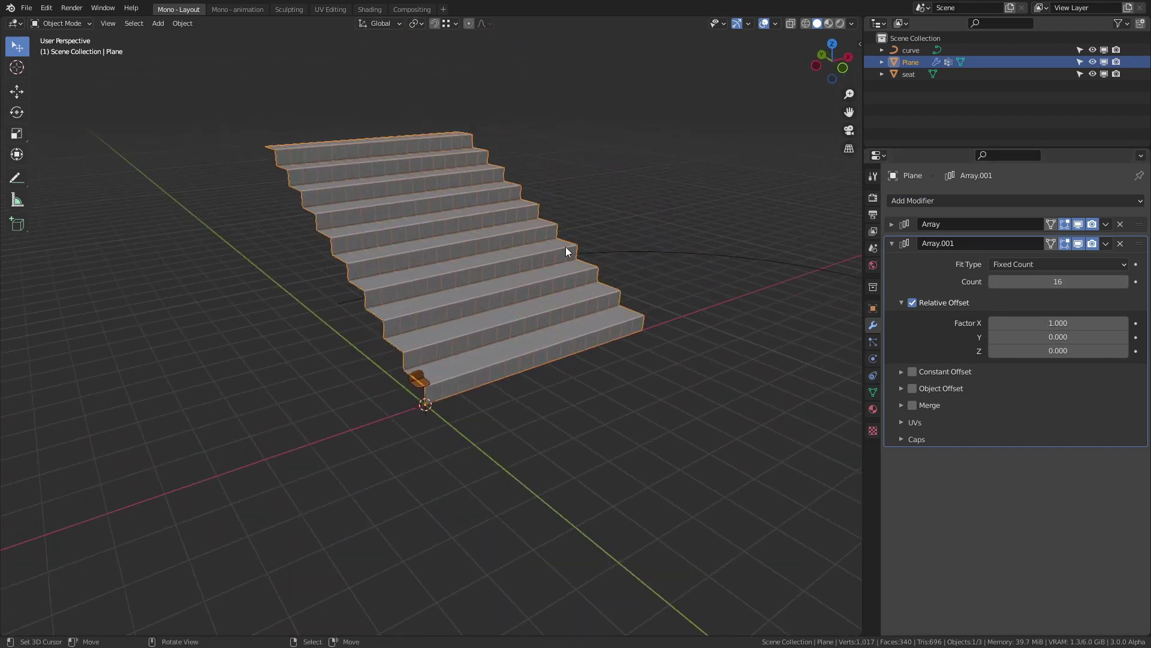
middle_click_drag(645, 227, 623, 250)
scroll(493, 278, "up", 2)
scroll(420, 271, "up", 2)
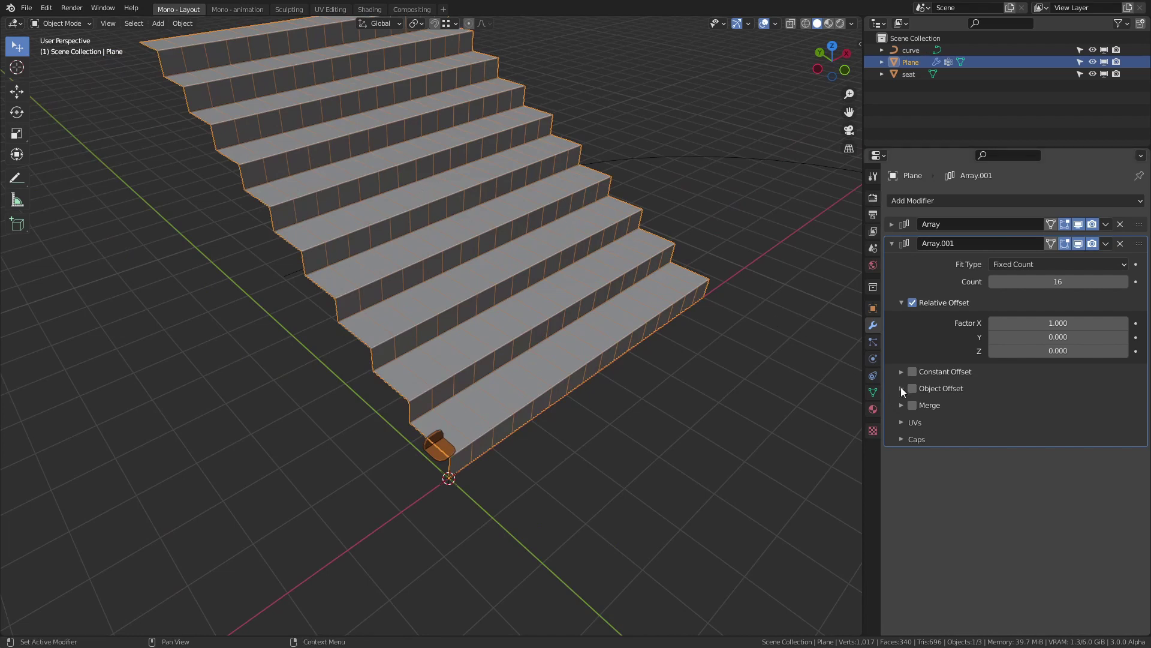
Step: Enable Merge on both Array modifiers and collapse their panels
left_click(912, 405)
left_click(892, 224)
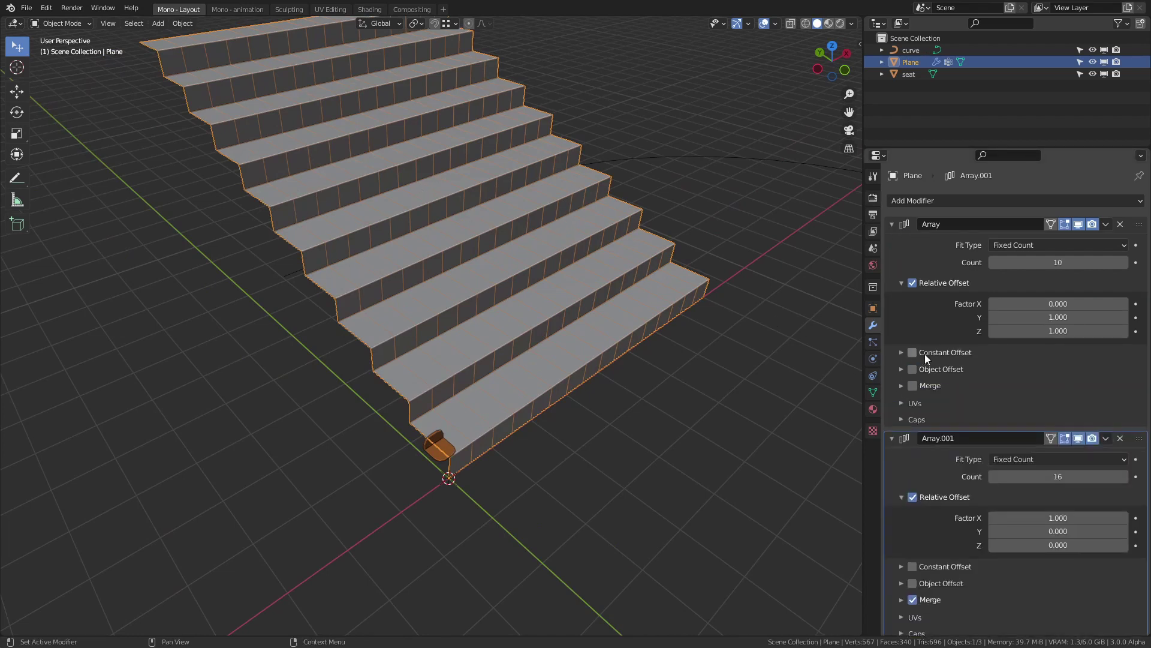
left_click(912, 385)
mouse_move(429, 317)
middle_mouse_down()
mouse_move(433, 289)
mouse_move(444, 300)
middle_mouse_up()
left_click(891, 224)
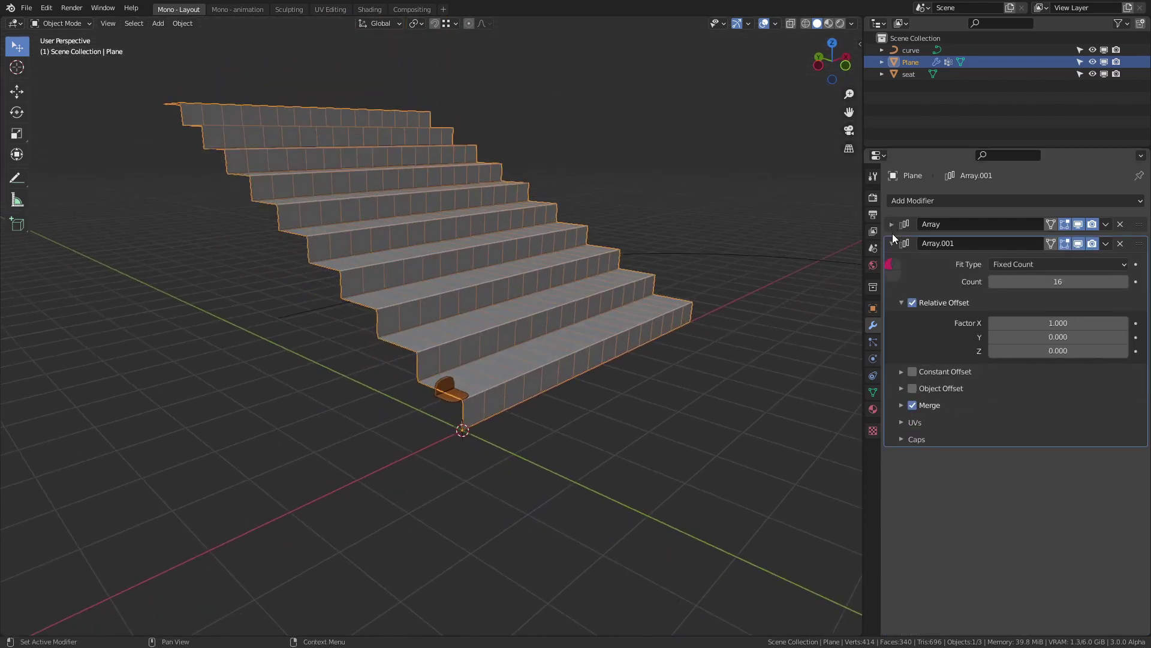
left_click(892, 244)
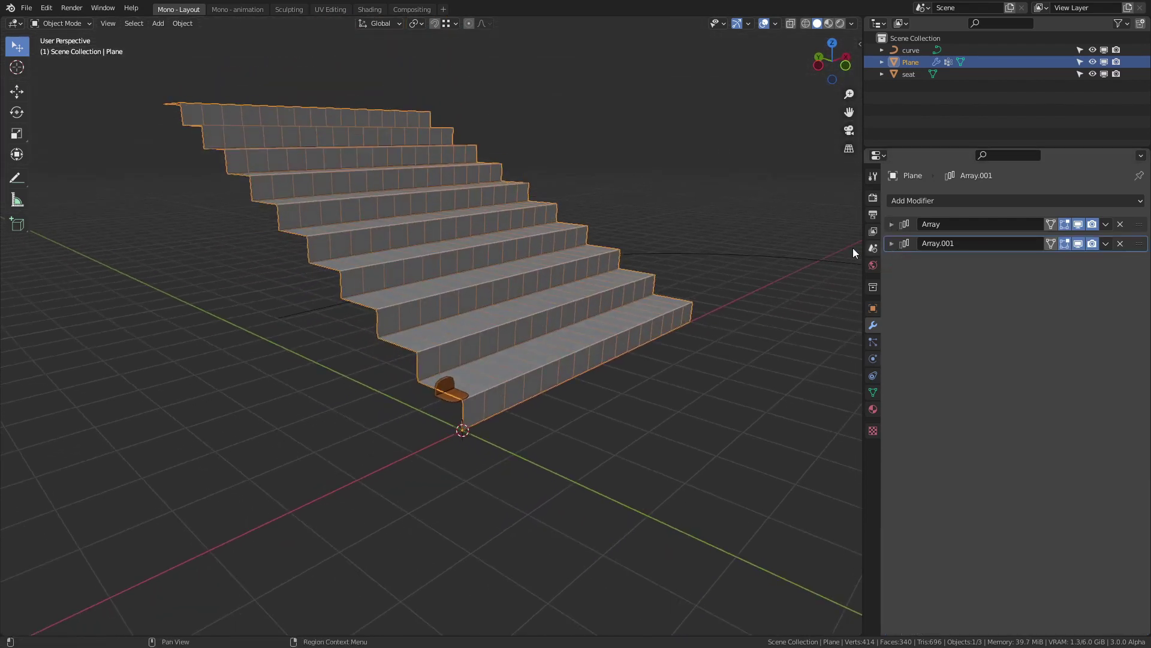
mouse_move(763, 246)
middle_mouse_down()
mouse_move(629, 283)
mouse_move(630, 257)
mouse_move(506, 308)
mouse_move(428, 291)
middle_mouse_up()
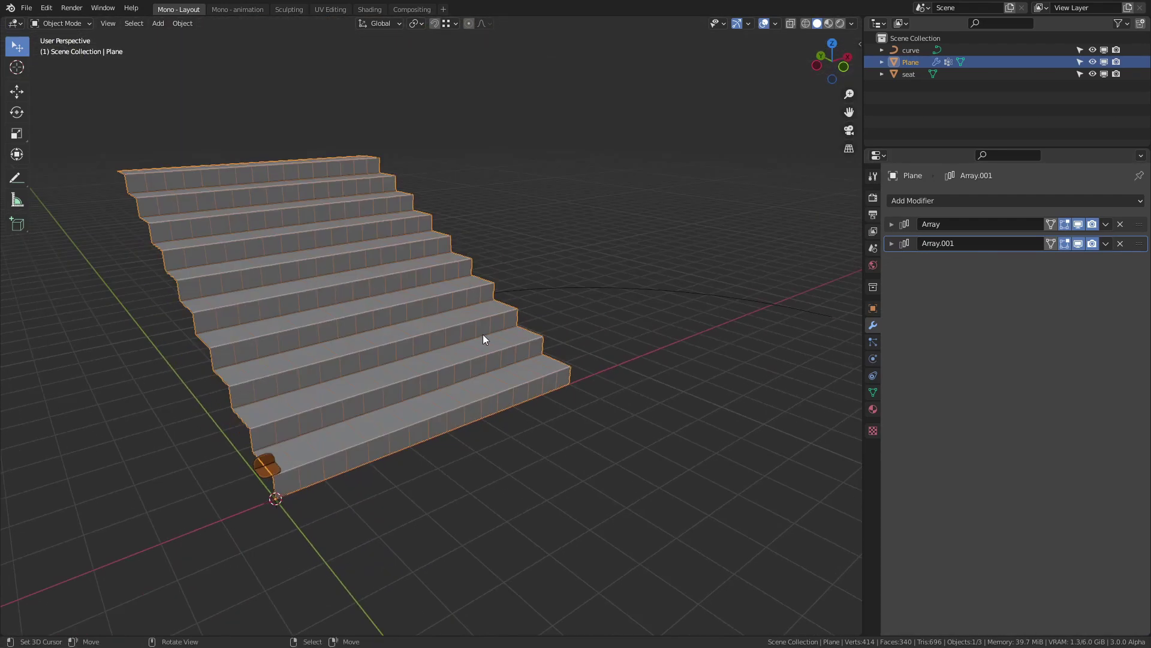
middle_click_drag(498, 332, 337, 345)
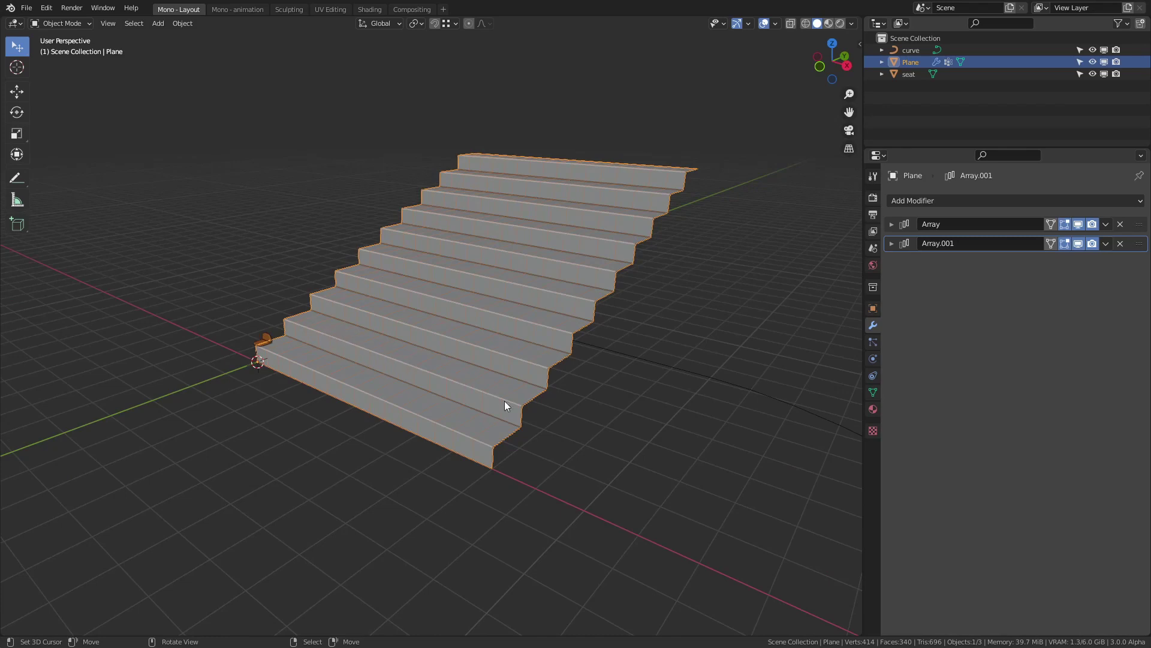
mouse_move(427, 342)
middle_mouse_down()
mouse_move(406, 345)
mouse_move(508, 342)
mouse_move(551, 300)
middle_mouse_up()
left_click(646, 247)
left_click(367, 336)
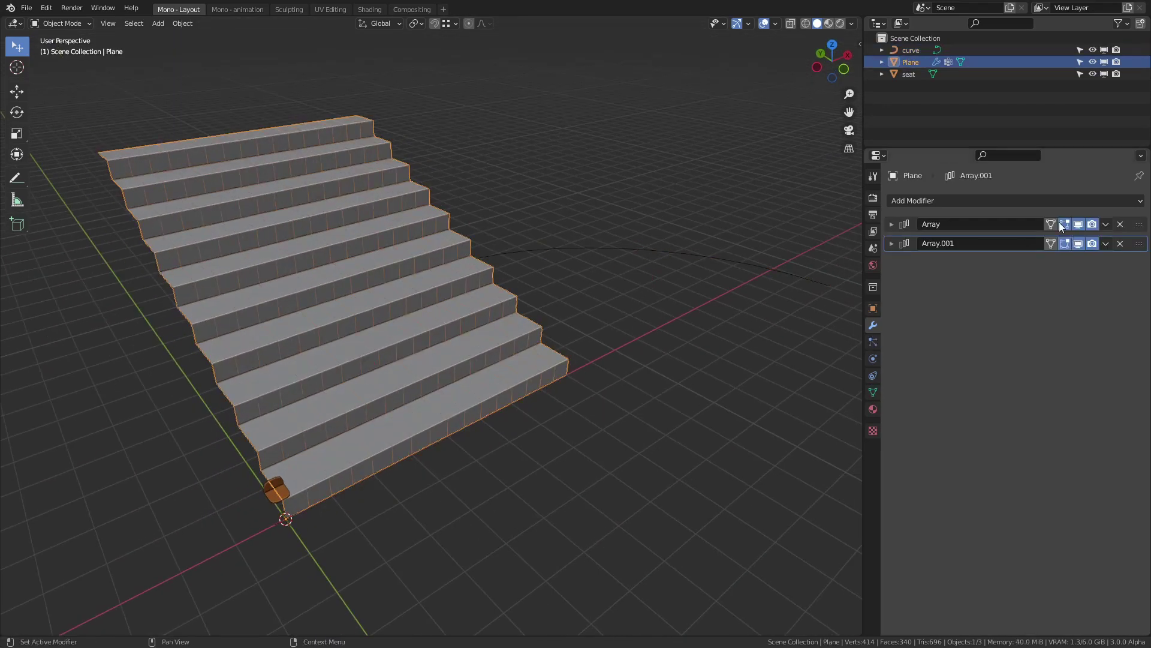
Step: Add a Curve modifier that deforms the staircase along the curve object
left_click(999, 200)
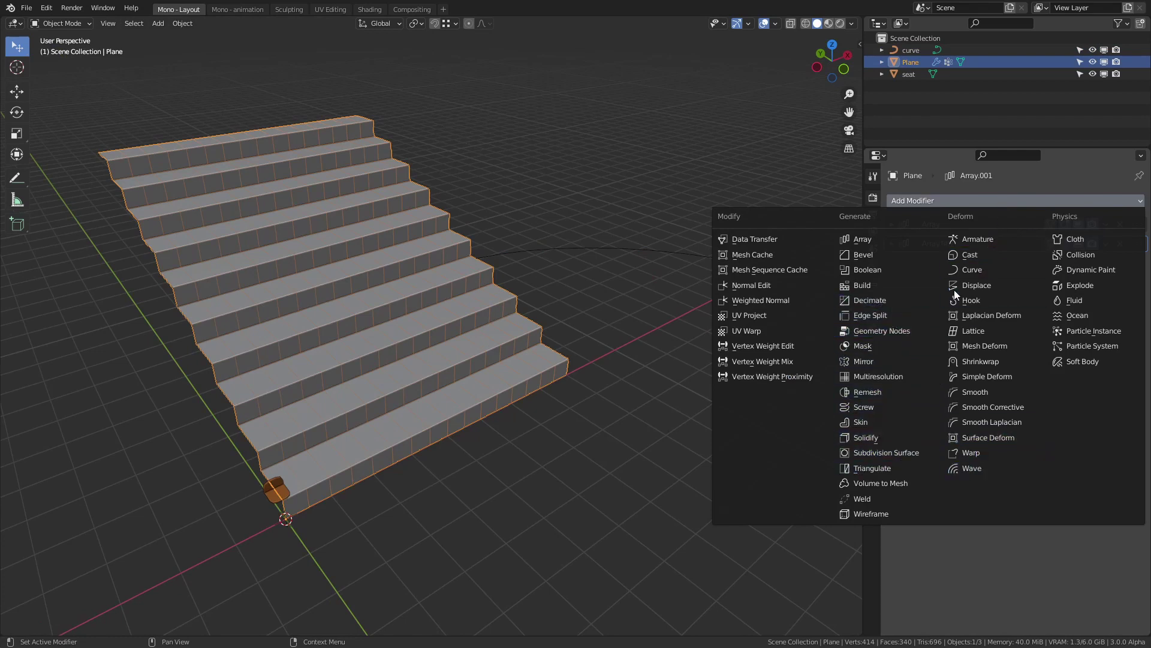
left_click(971, 271)
key("e")
left_click(698, 245)
mouse_move(690, 252)
middle_mouse_down()
mouse_move(369, 280)
mouse_move(316, 187)
middle_mouse_up()
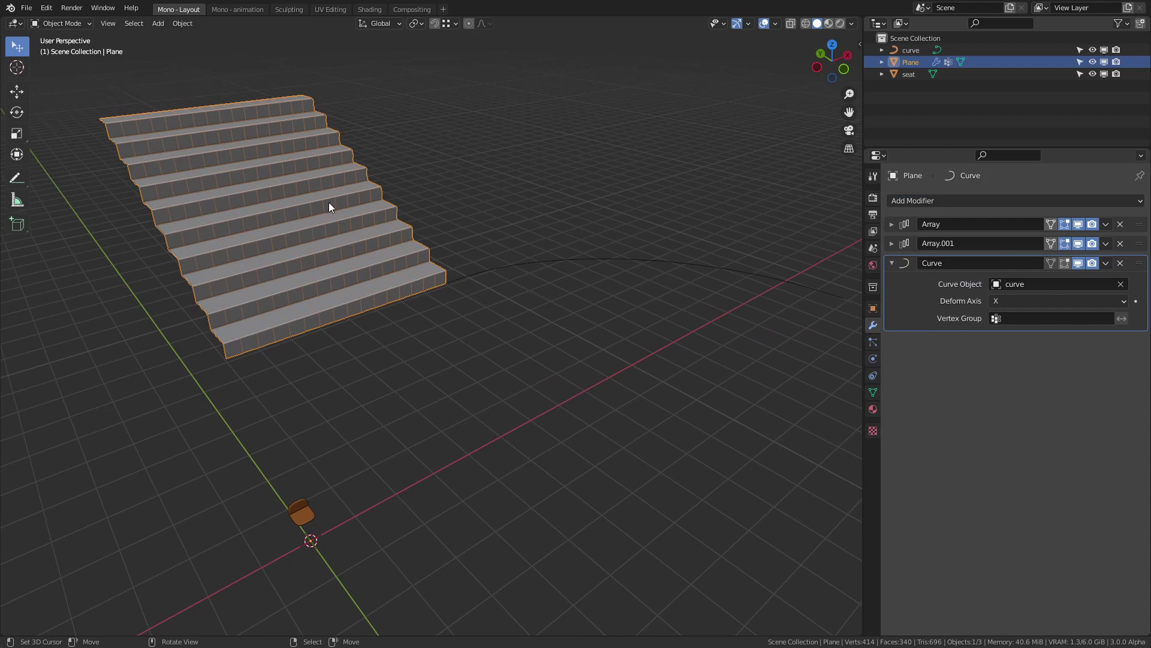
Step: Adjust Array.001's count to 39 copies along the curve
left_click(892, 243)
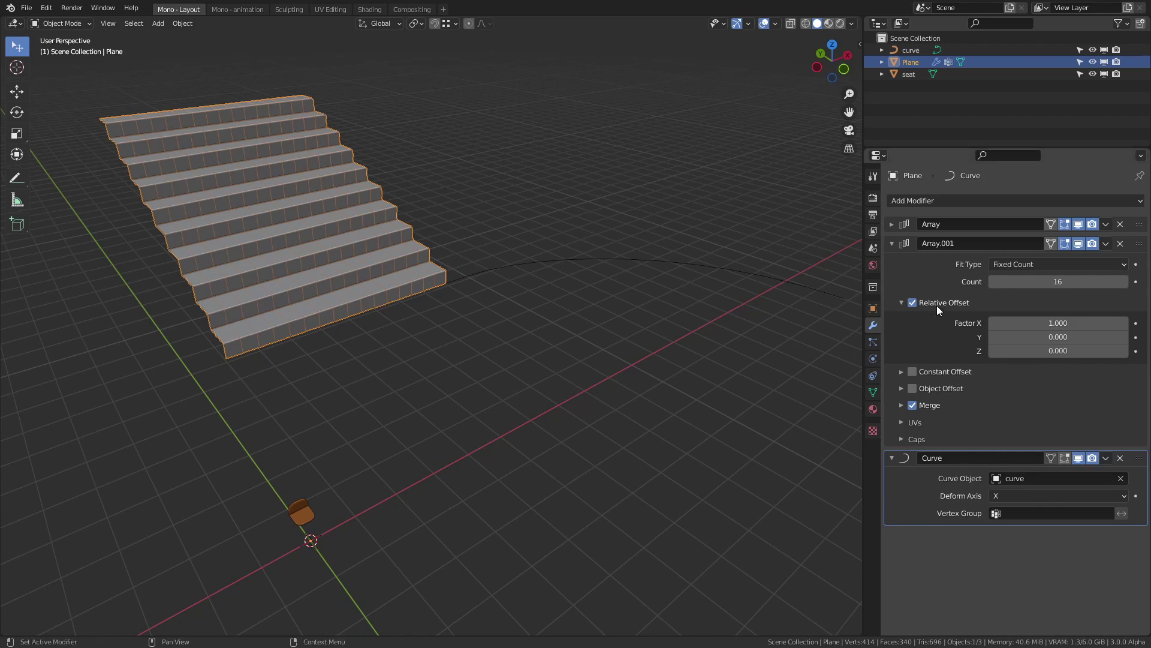
mouse_move(1044, 281)
left_mouse_down()
mouse_move(1066, 282)
mouse_move(1047, 281)
left_mouse_up()
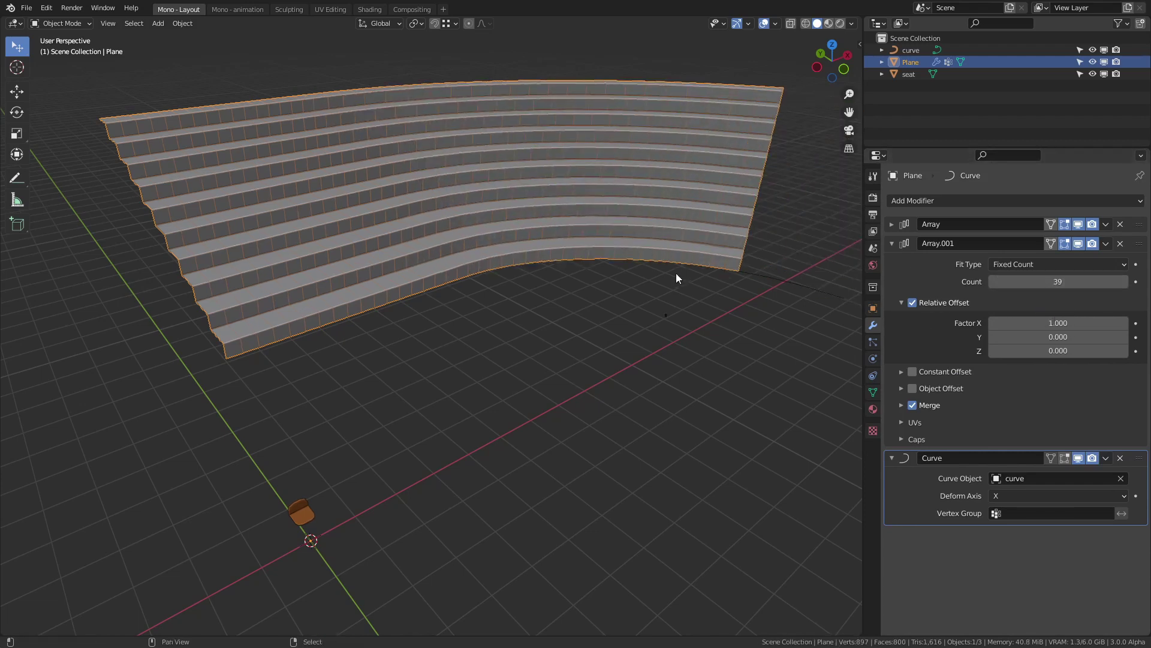
mouse_move(666, 277)
middle_mouse_down()
mouse_move(581, 263)
mouse_move(532, 287)
middle_mouse_up()
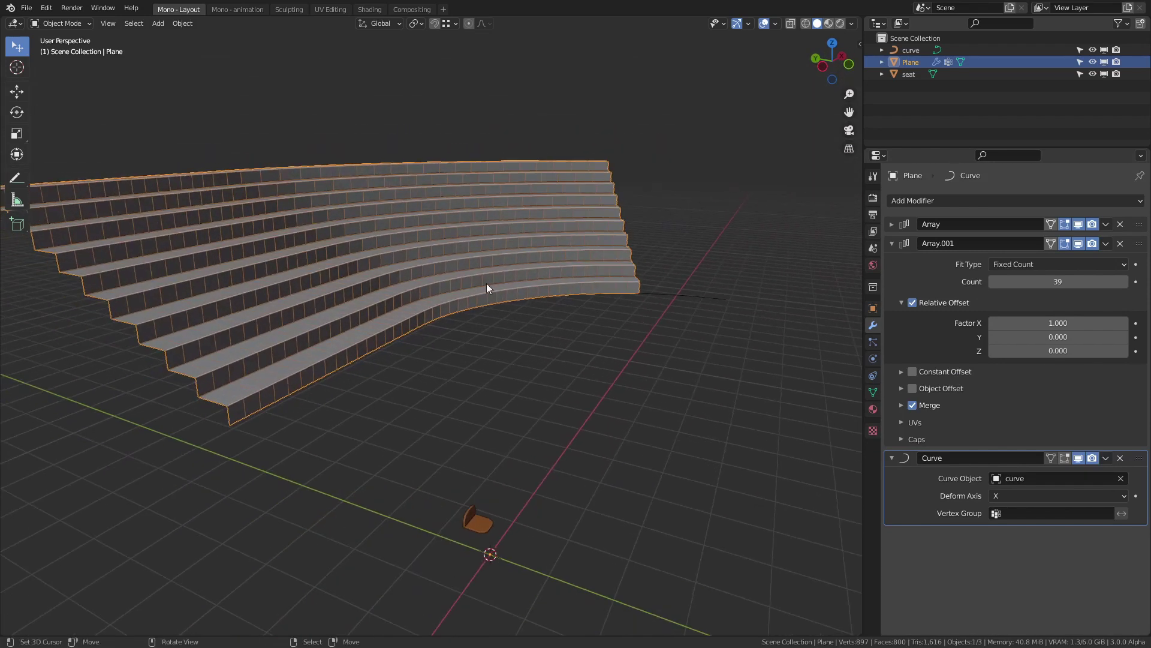
middle_click_drag(690, 305, 550, 313)
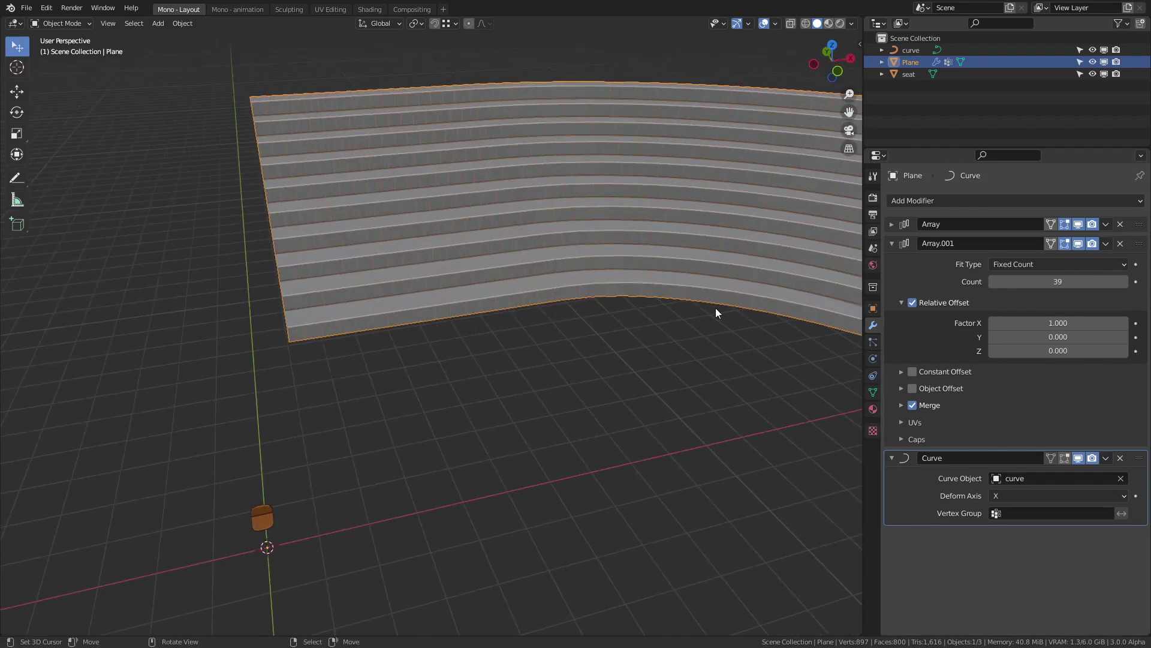
middle_click_drag(630, 297, 338, 312)
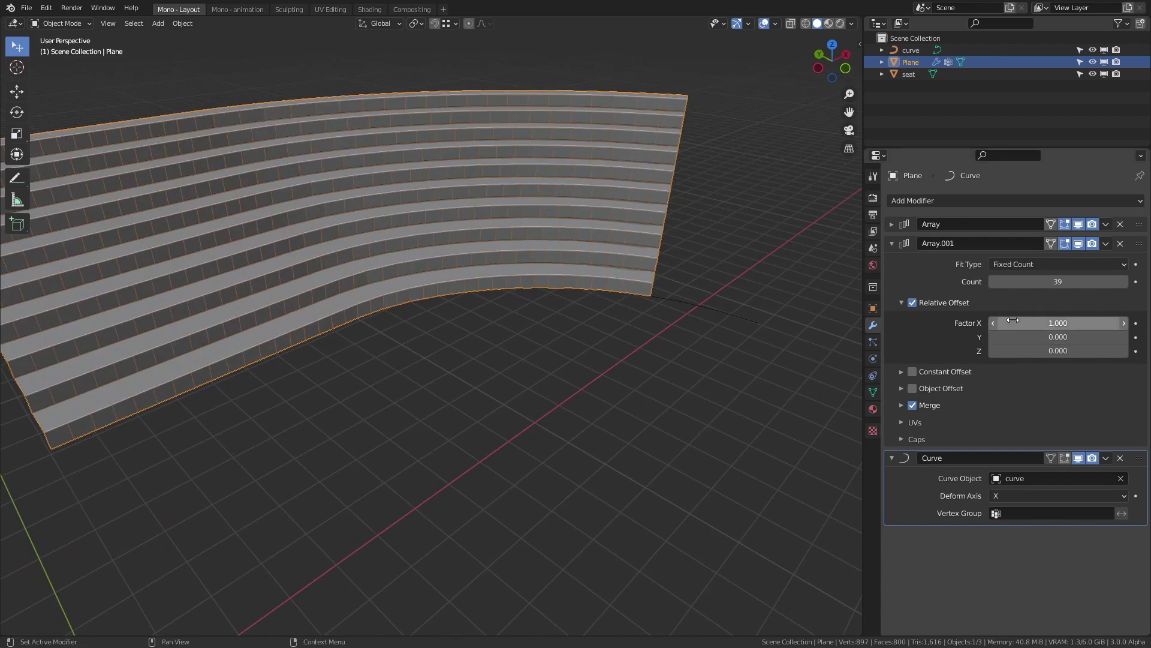
Step: Set Array.001's Fit Type to Fit Curve, picking the curve with the eyedropper
left_click(1021, 268)
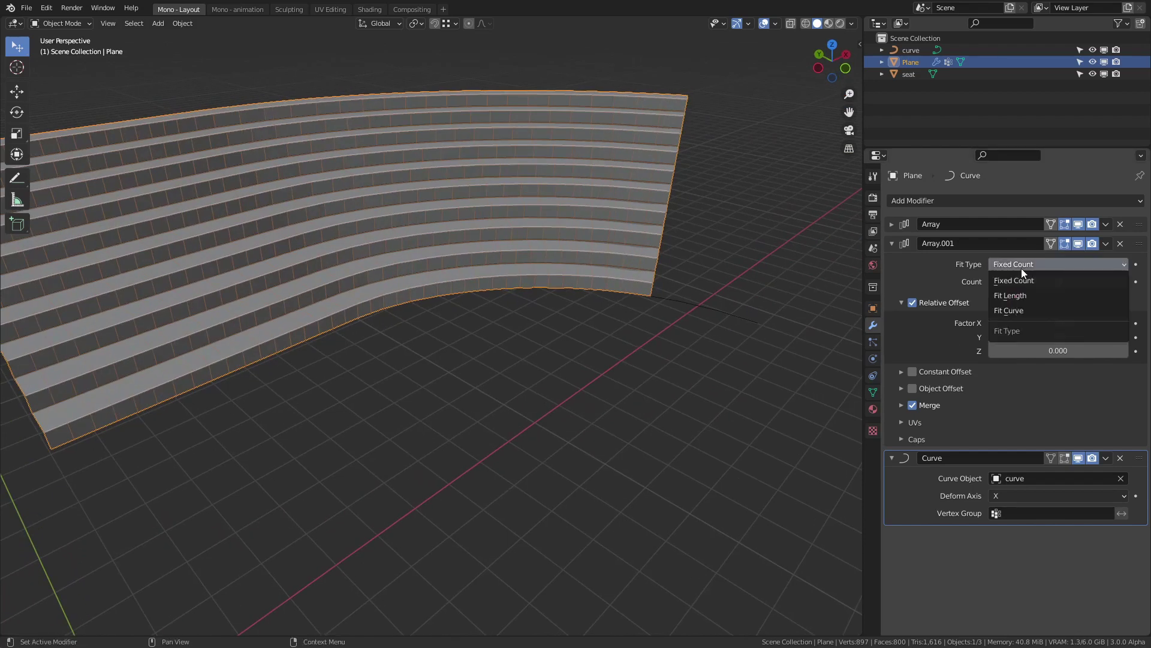
left_click(1027, 311)
key("e")
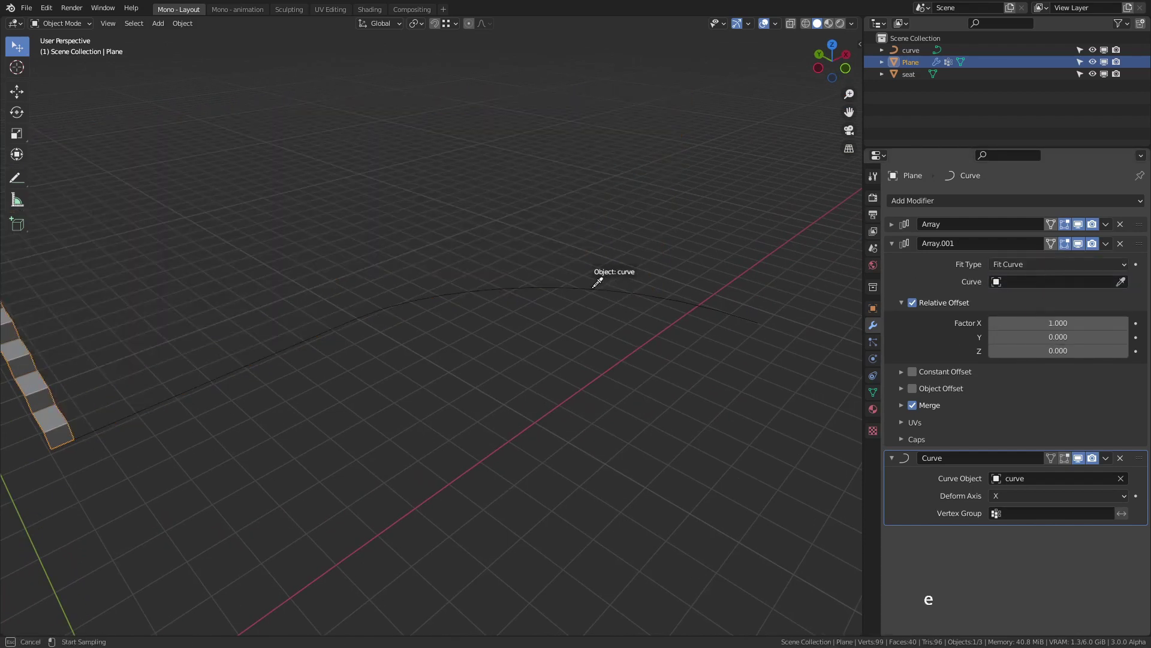
left_click(591, 289)
scroll(590, 290, "down", 2)
scroll(620, 301, "down", 2)
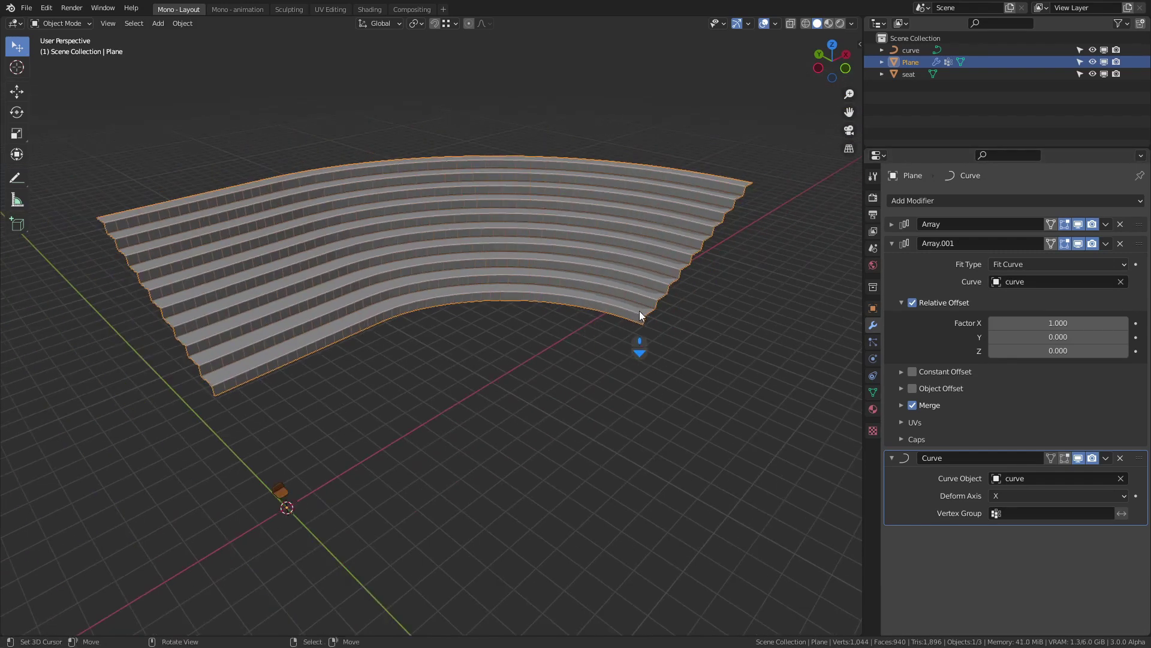
Step: Select the curve and extrude its end point in Edit Mode to extend it
left_click(646, 321)
left_click(641, 321)
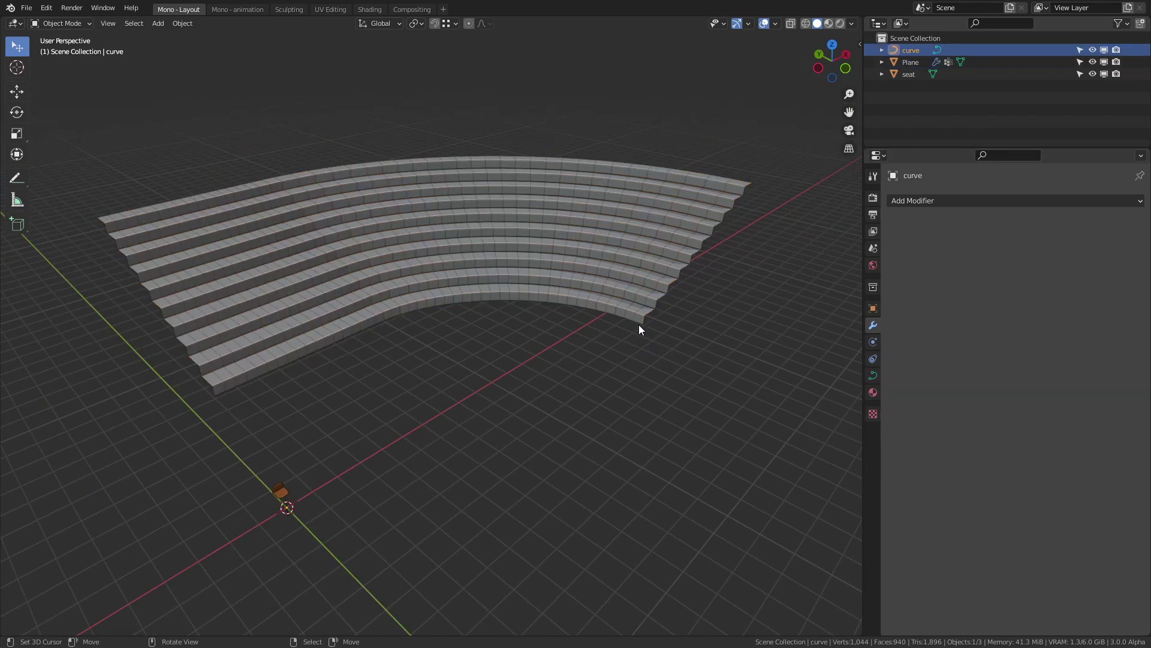
scroll(693, 332, "down", 1)
key("Tab")
scroll(666, 360, "down", 1)
key("e")
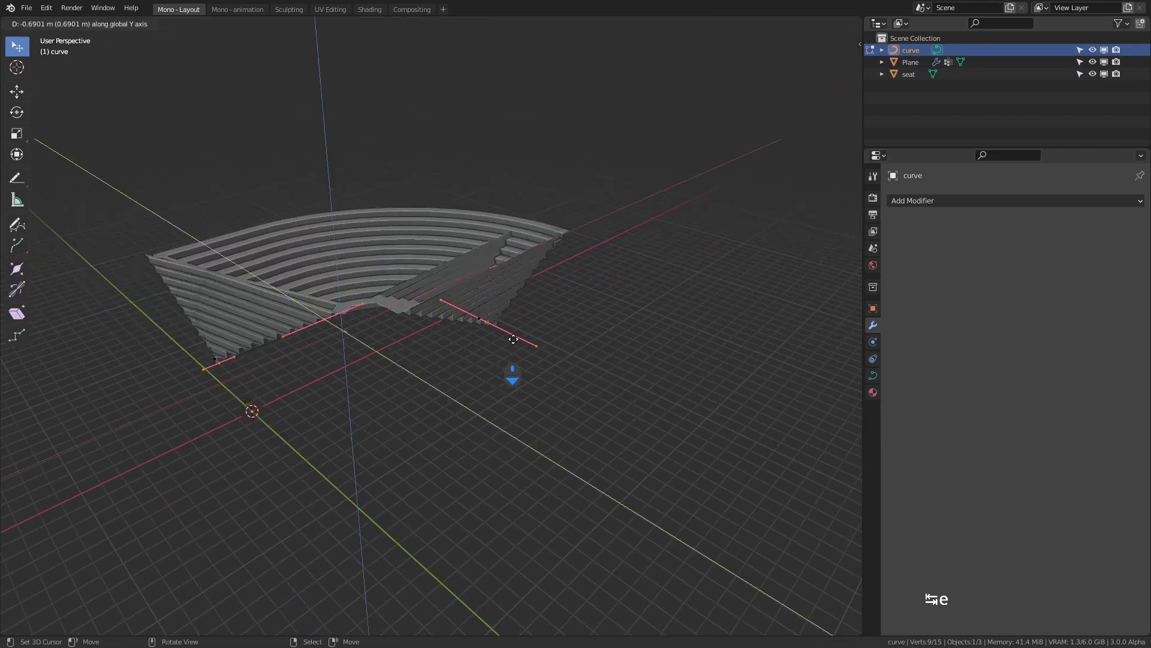
key("ctrl+z")
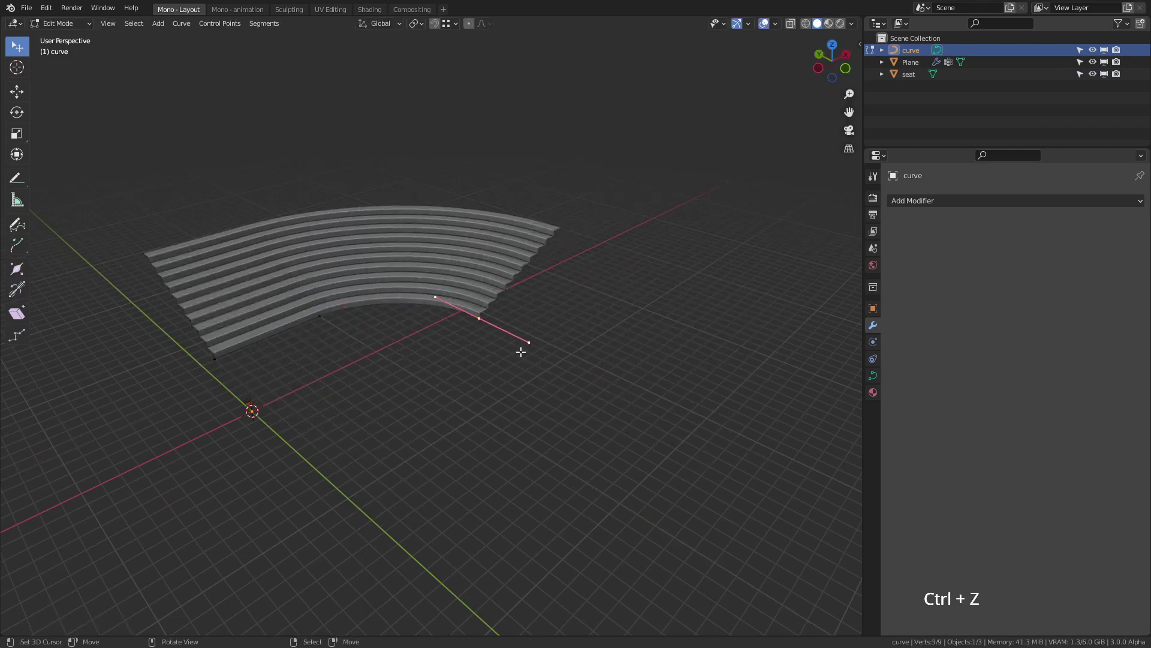
key("e")
left_click(705, 484)
middle_click_drag(704, 483, 475, 477)
key("KP_7")
scroll(473, 471, "down", 2)
scroll(427, 301, "up", 2)
Step: Extrude another curve point, rotating, scaling and moving its handle, then exit Edit Mode
key("e")
left_click(424, 397)
key("r")
left_click(504, 170)
key("g")
key("s")
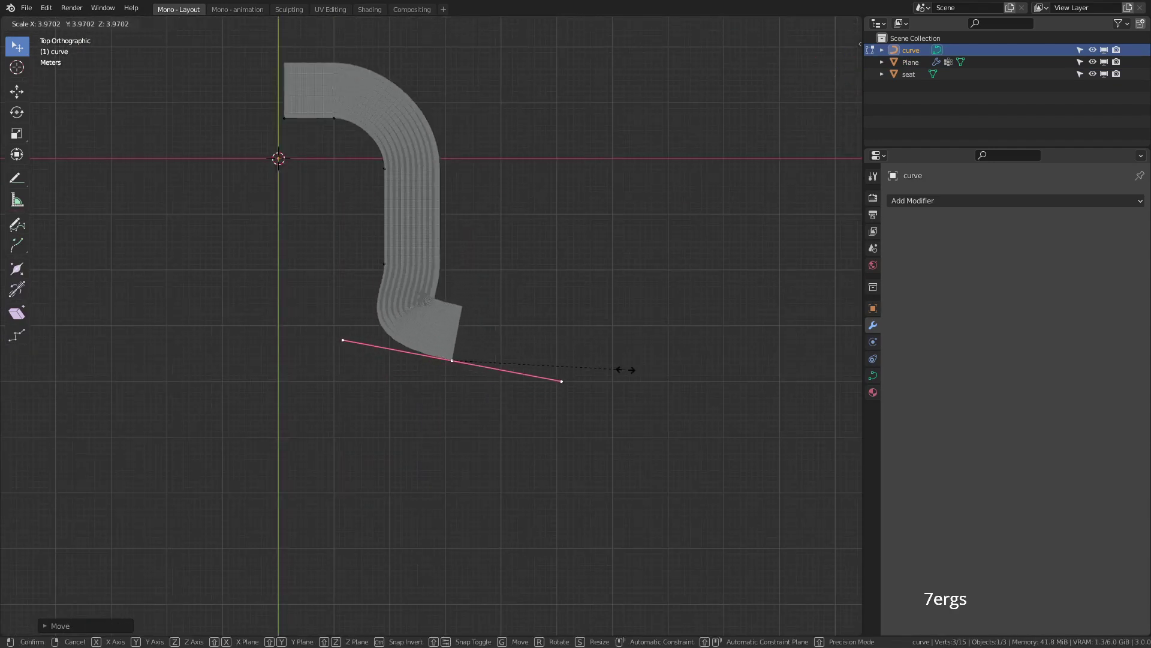
left_click(512, 358)
scroll(512, 358, "up", 1)
scroll(512, 358, "up", 1)
key("g")
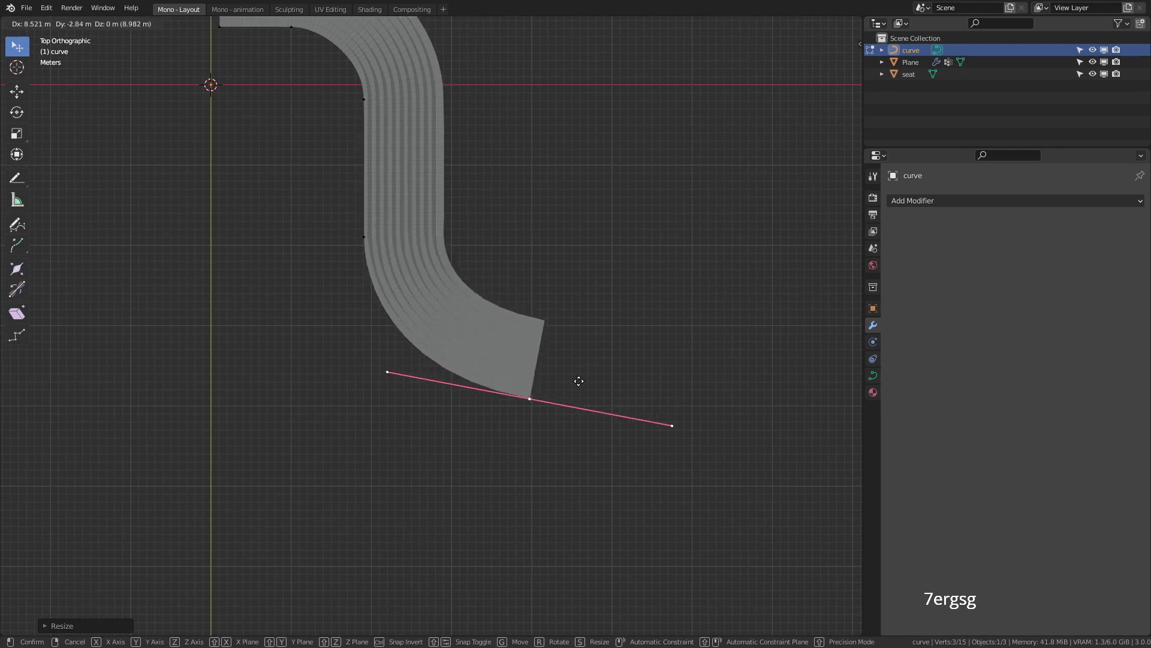
left_click(563, 405)
middle_click_drag(453, 417, 534, 321)
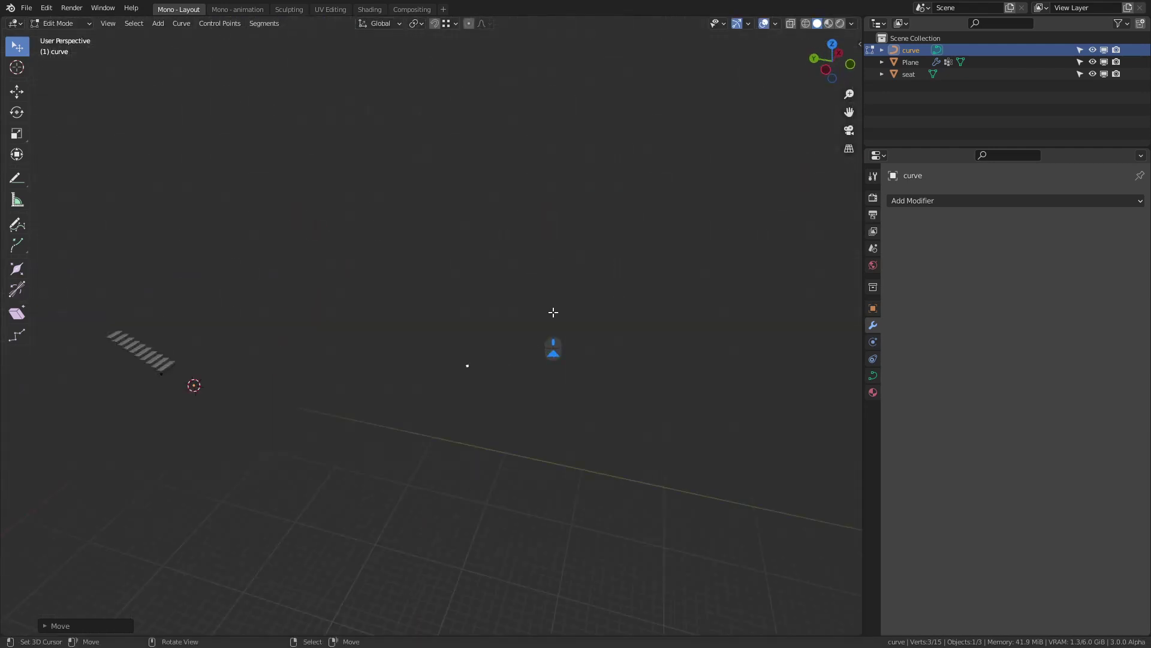
scroll(552, 311, "up", 3)
middle_click_drag(423, 300, 496, 299)
key("Tab")
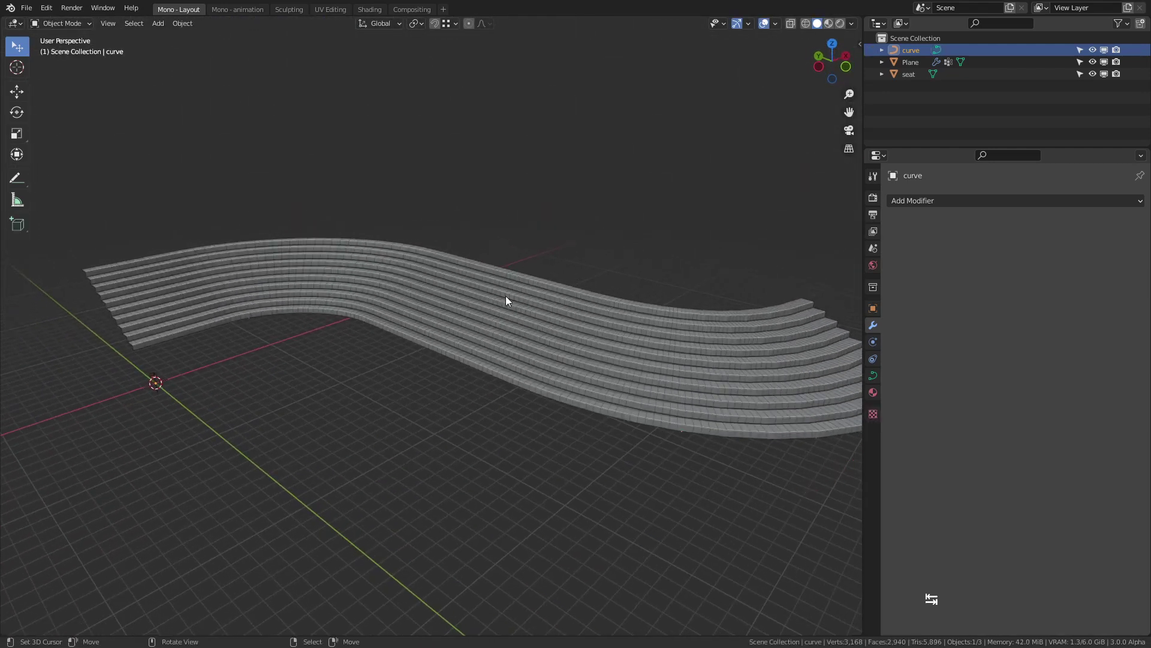
scroll(540, 316, "up", 3)
mouse_move(573, 321)
middle_mouse_down()
mouse_move(360, 328)
mouse_move(473, 282)
mouse_move(401, 364)
mouse_move(505, 330)
mouse_move(460, 332)
mouse_move(426, 280)
mouse_move(416, 344)
middle_mouse_up()
Step: Split the viewport and turn the lower area into a Geometry Node Editor
left_click(359, 245)
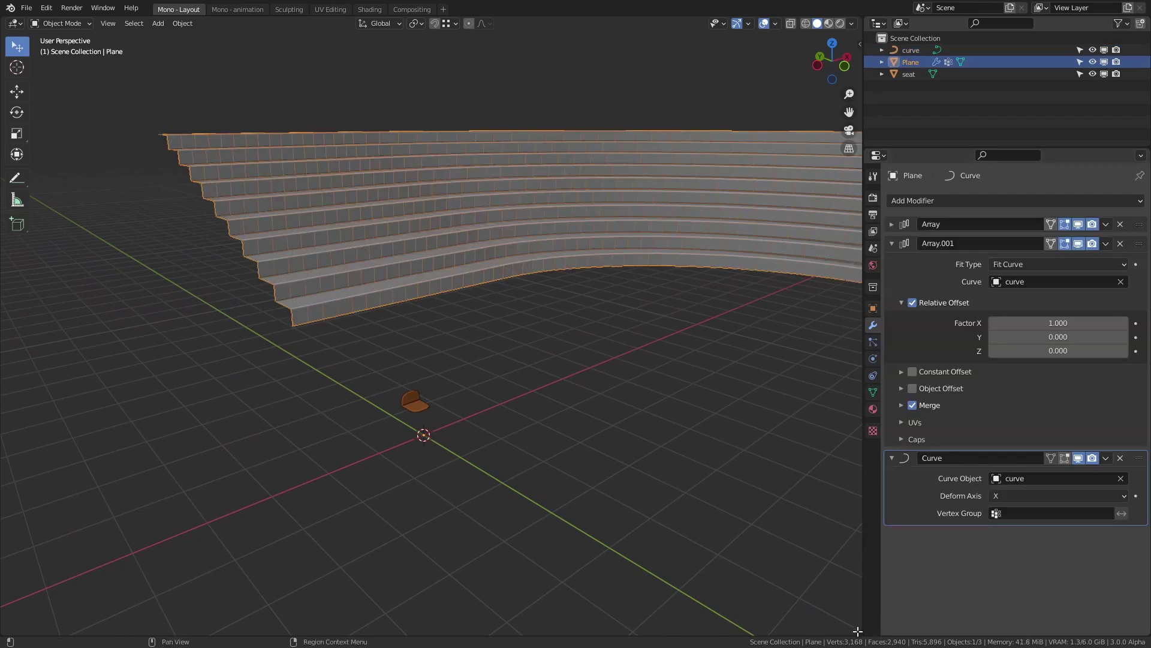
left_click_drag(857, 632, 2, 362)
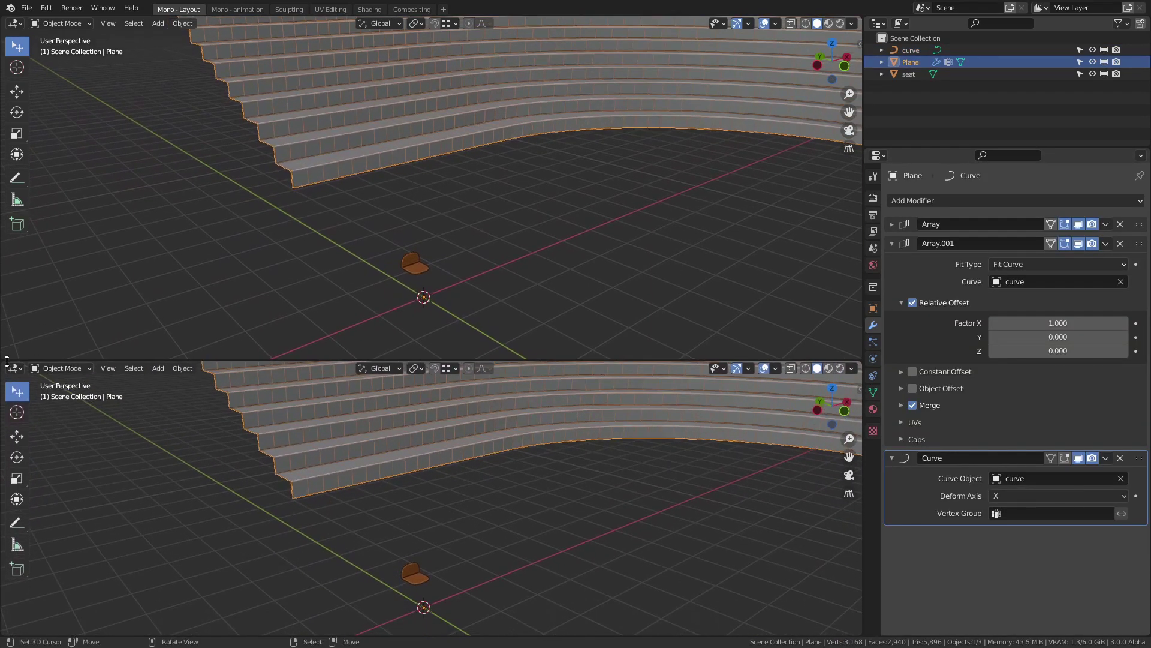
left_click(17, 369)
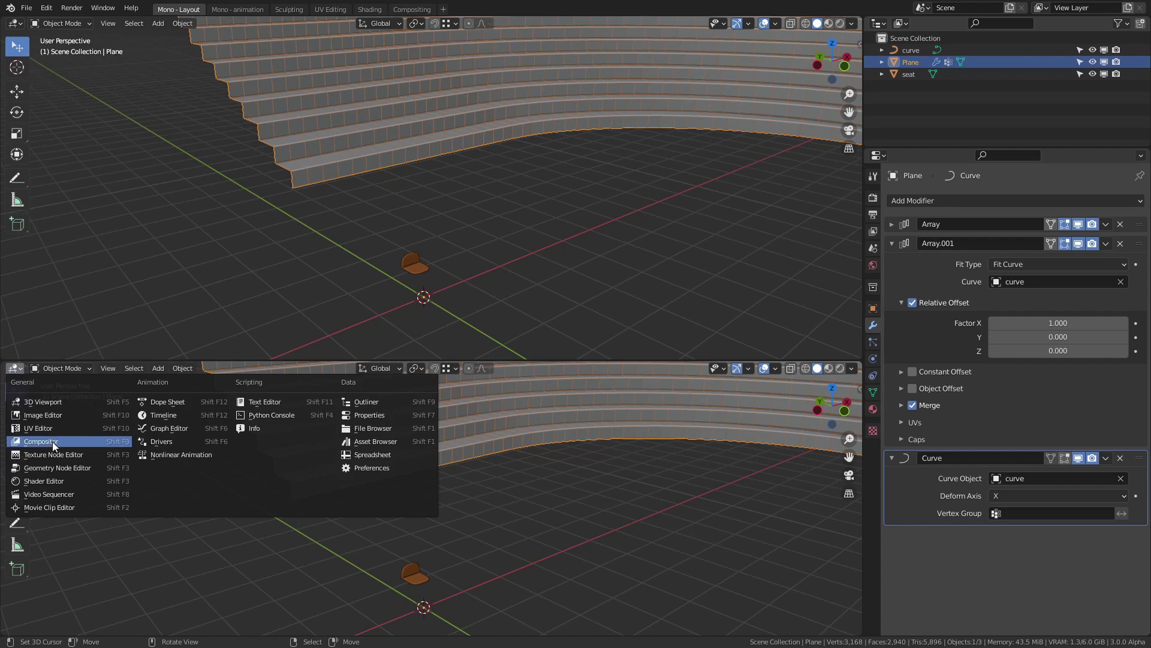
left_click(57, 469)
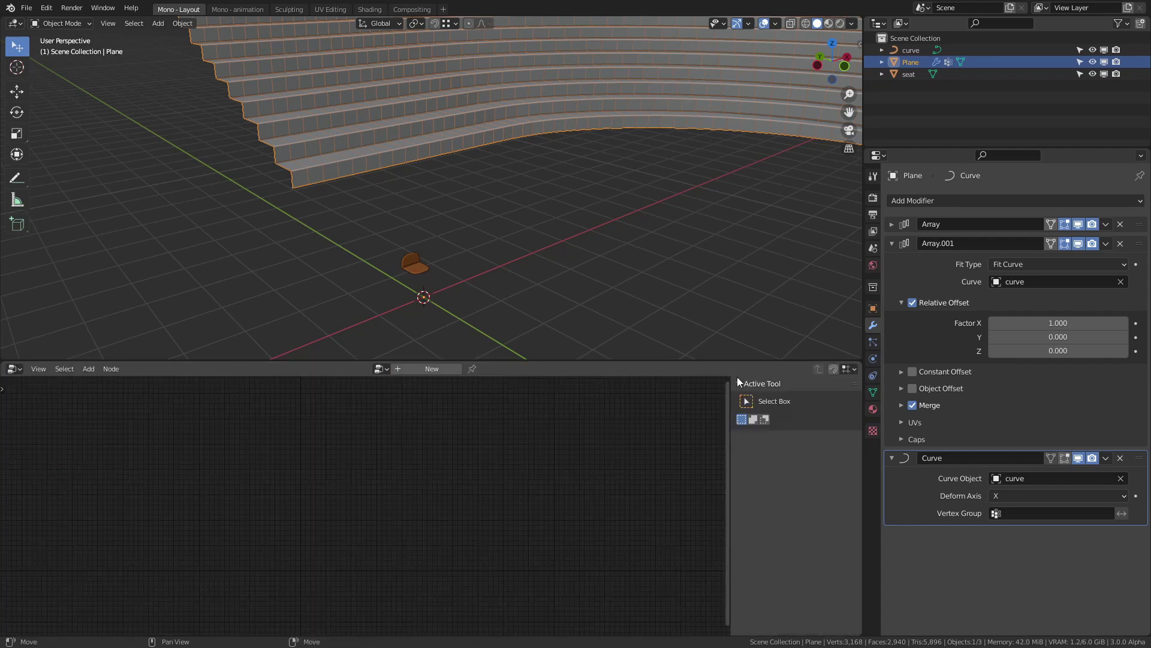
Step: Collapse the Array.001 and Curve modifier panels
left_click(892, 242)
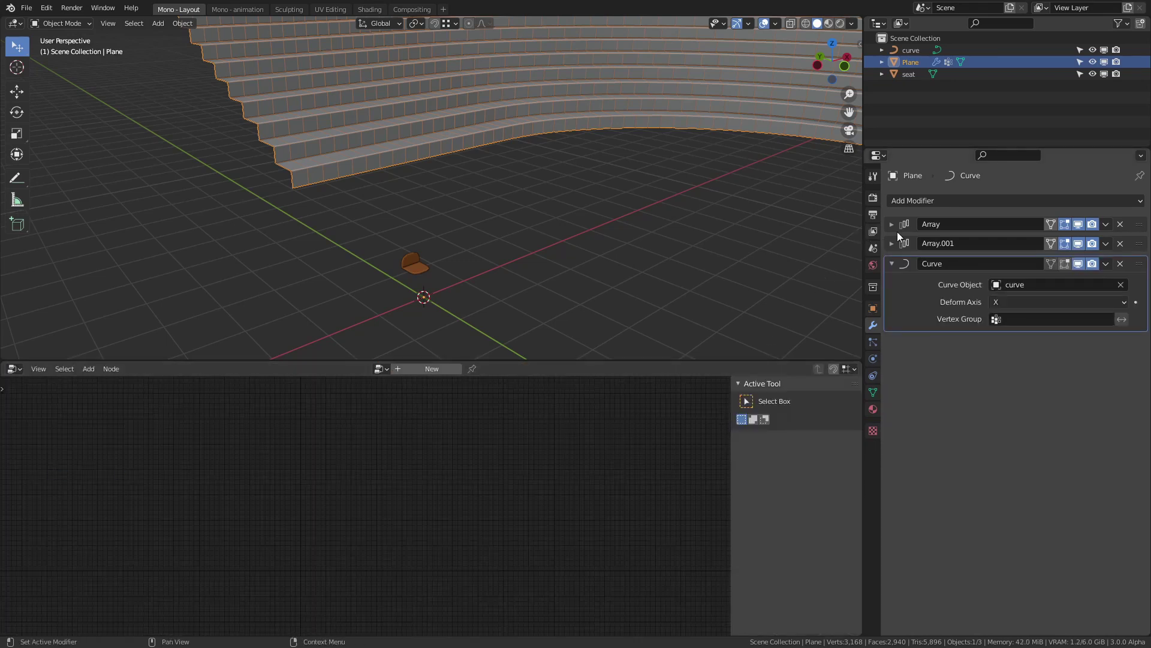
left_click(893, 264)
left_click(931, 201)
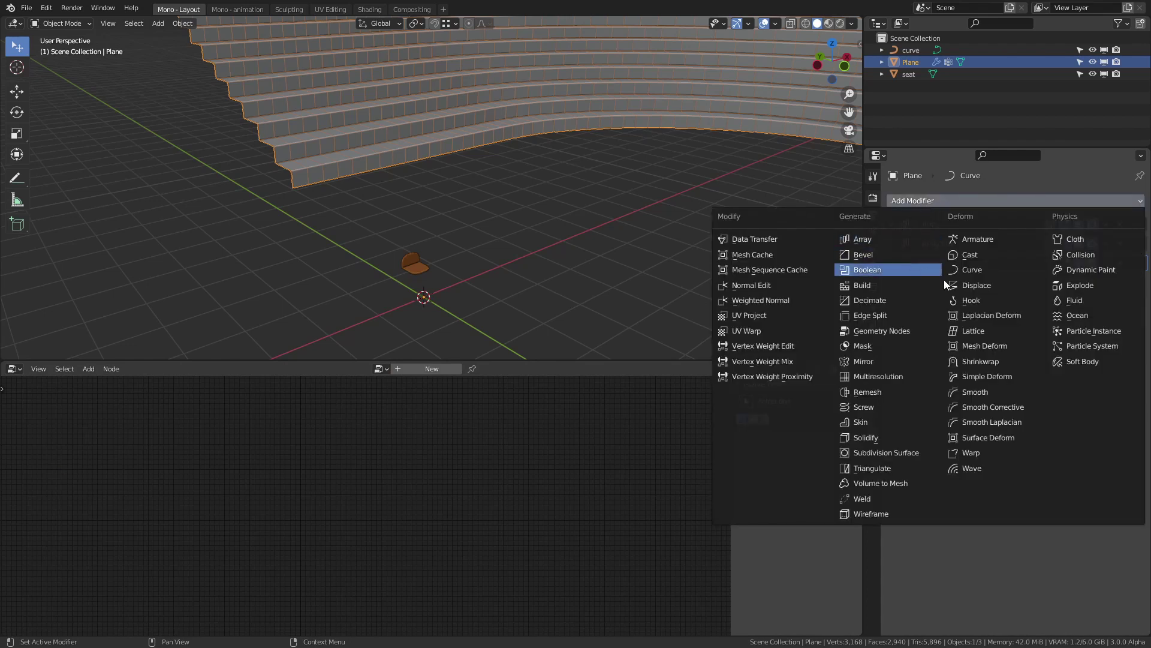
Step: Add a Geometry Nodes modifier and spread the Group Input and Output nodes apart
left_click(894, 341)
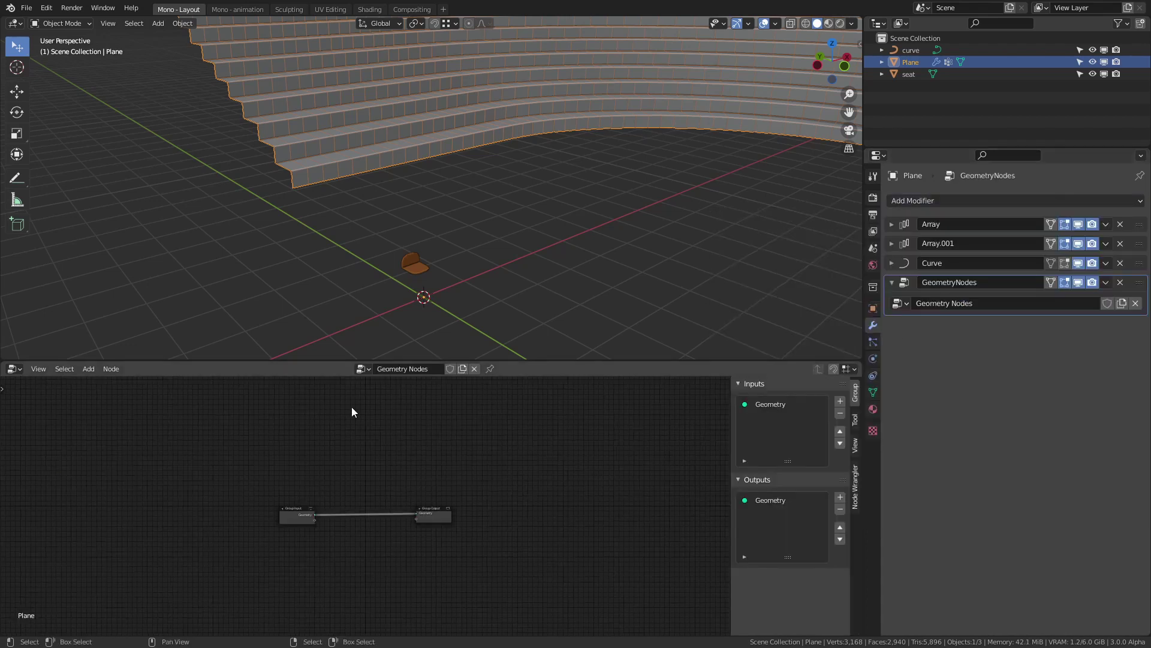
scroll(401, 468, "up", 2)
scroll(505, 433, "up", 2)
scroll(505, 430, "up", 2)
middle_click_drag(520, 442, 336, 444)
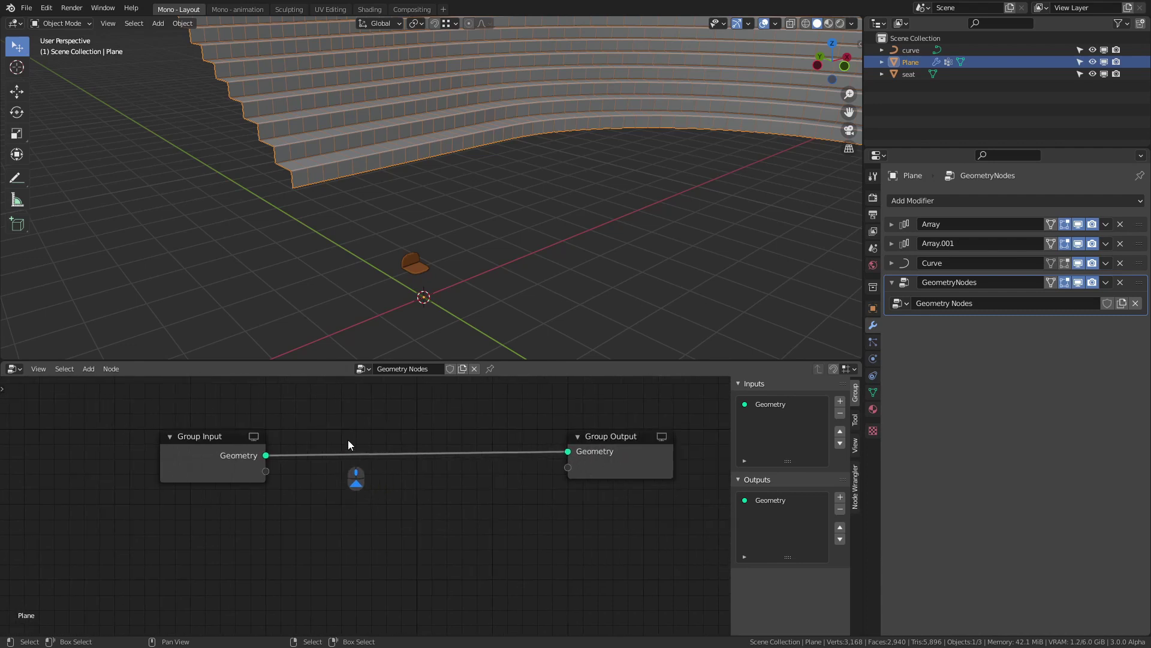
mouse_move(438, 93)
middle_mouse_down()
mouse_move(377, 174)
mouse_move(422, 181)
middle_mouse_up()
left_click_drag(629, 450, 623, 456)
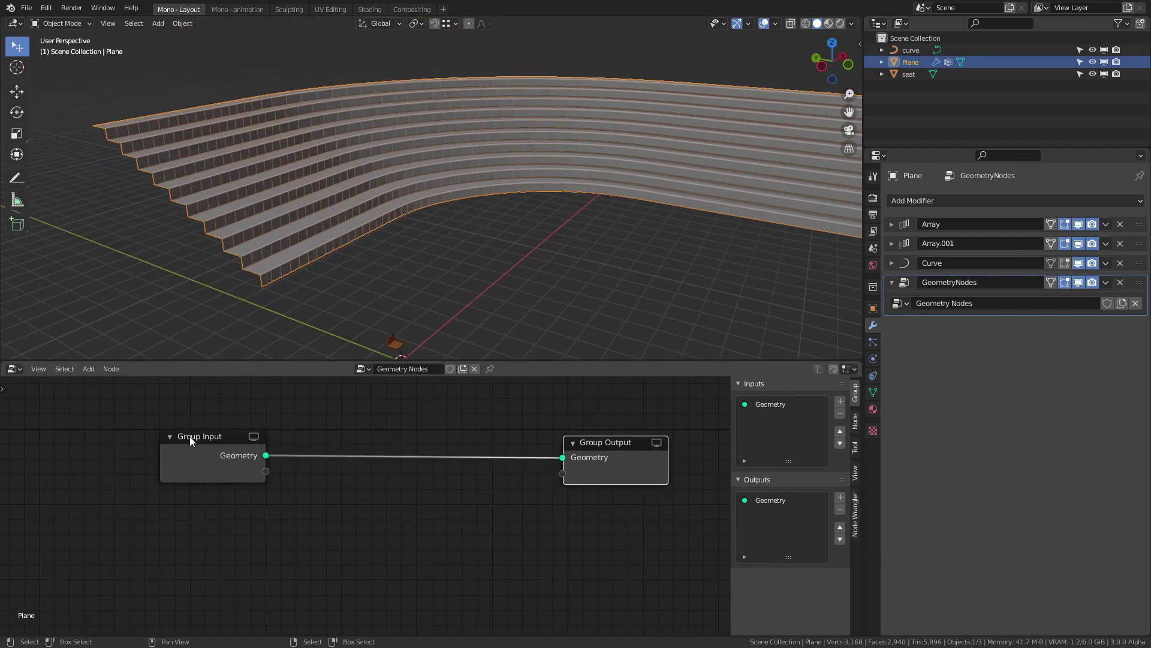
left_click_drag(178, 448, 82, 451)
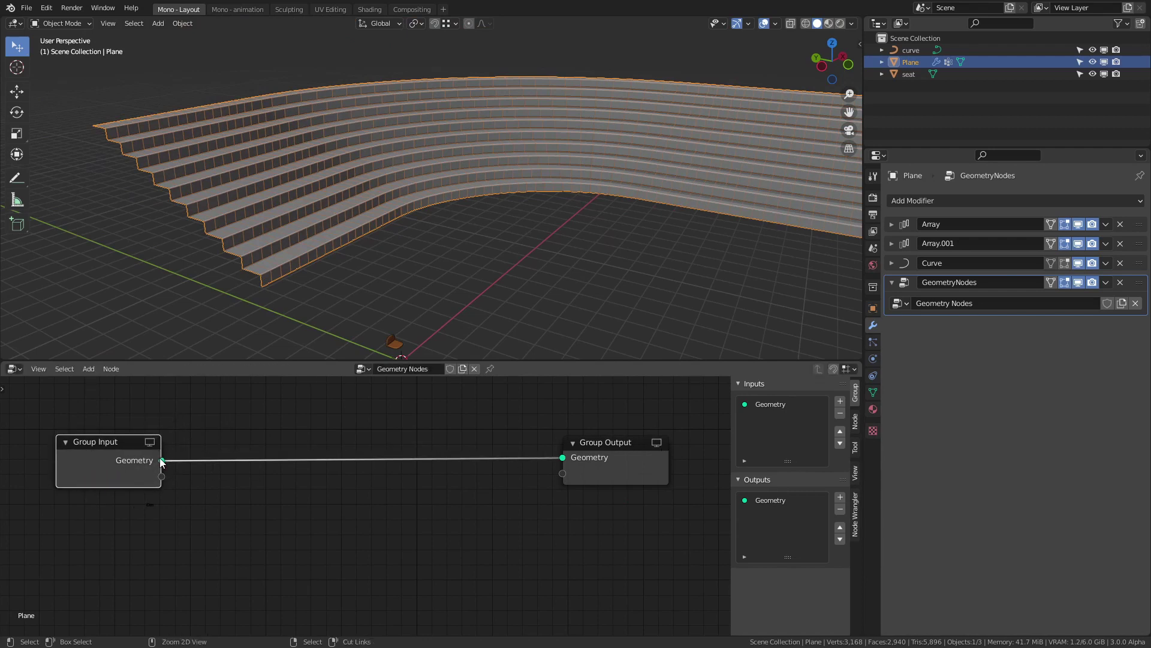
Step: Cut the link, then reconnect Group Input Geometry to Group Output Geometry
left_click_drag(162, 462, 185, 439, "ctrl")
mouse_move(193, 171)
middle_mouse_down()
mouse_move(393, 164)
mouse_move(376, 140)
middle_mouse_up()
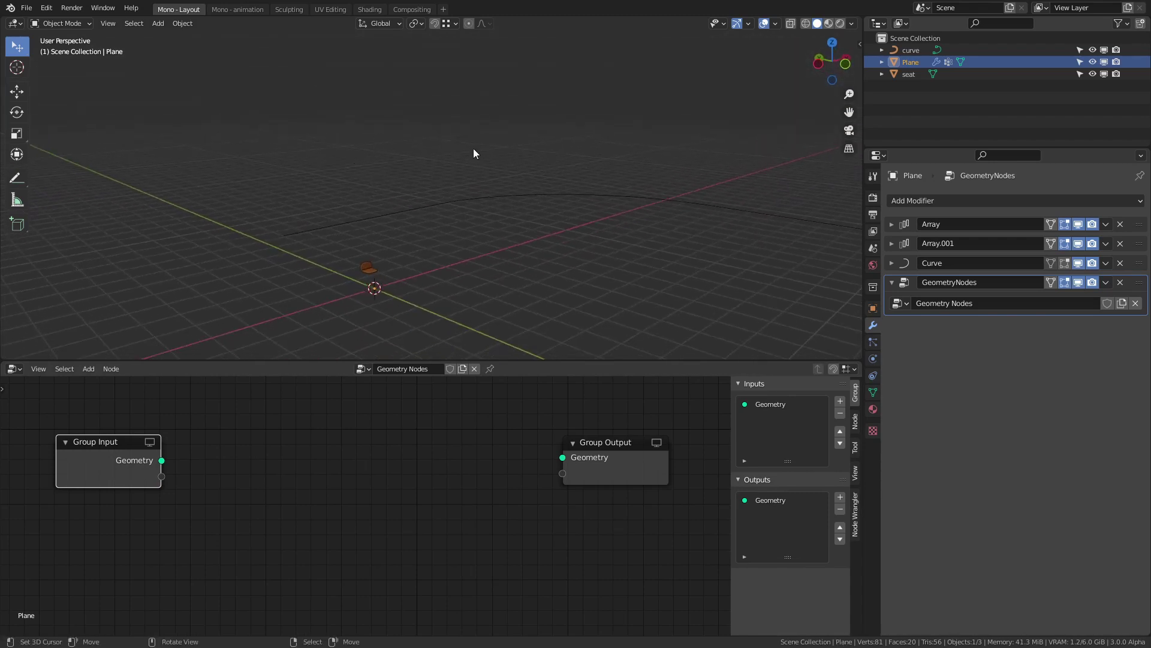
middle_click_drag(445, 160, 401, 187)
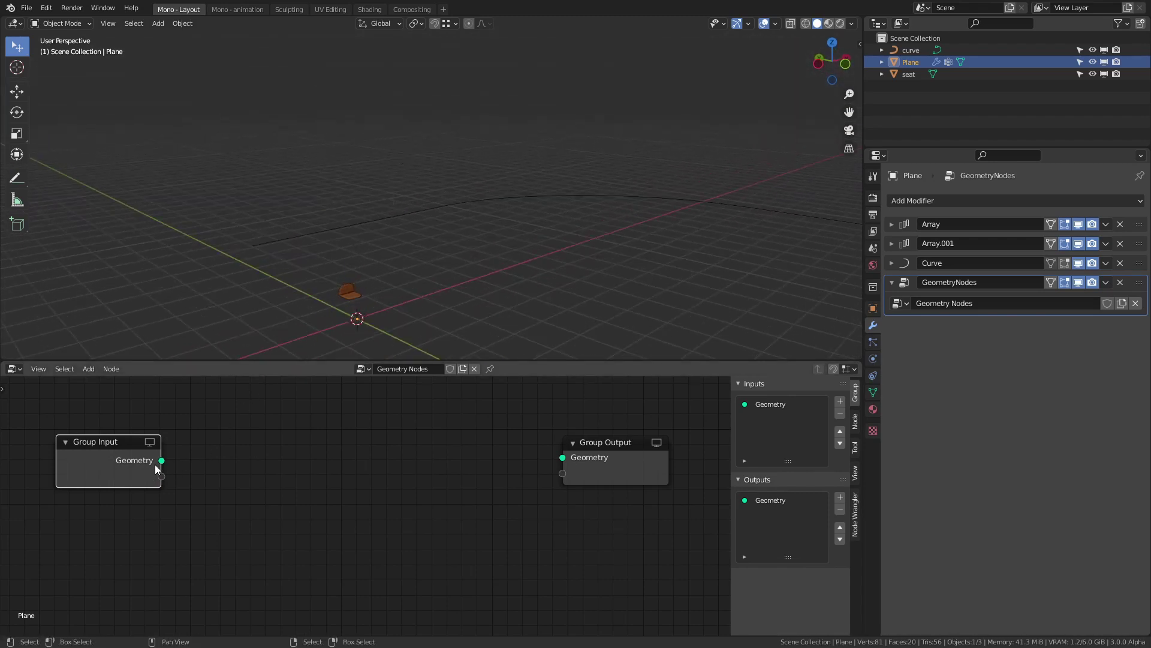
left_click_drag(161, 460, 562, 457)
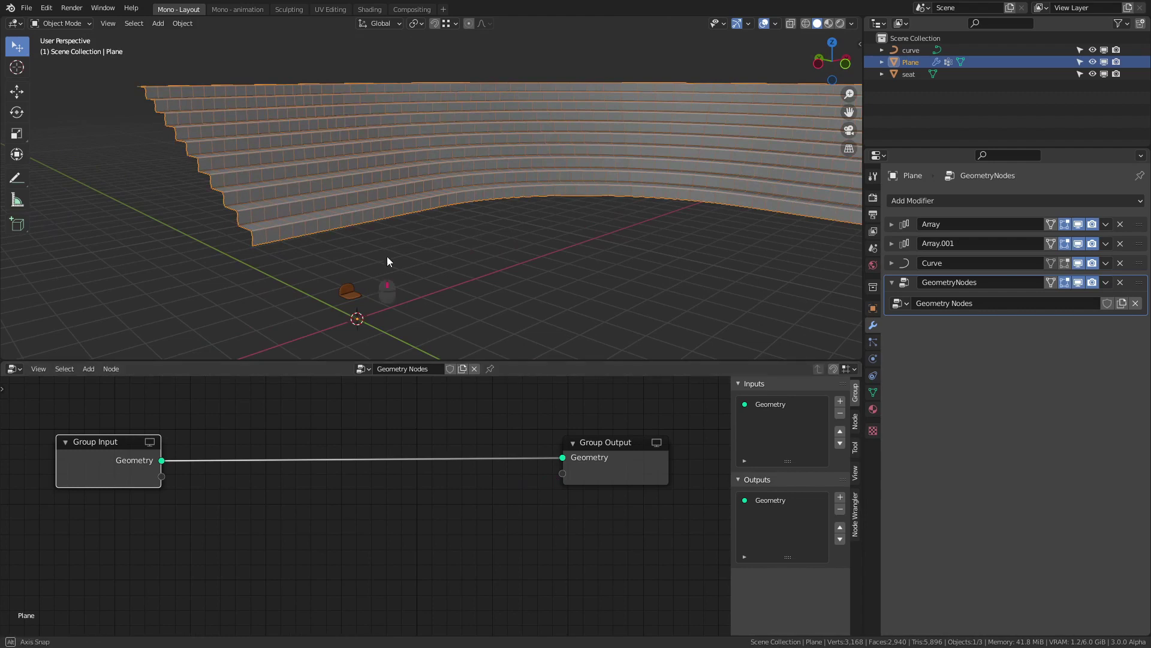
scroll(390, 260, "up", 2)
scroll(397, 270, "up", 1)
scroll(482, 279, "up", 2)
scroll(381, 272, "up", 1)
middle_click_drag(459, 236, 364, 302, "shift")
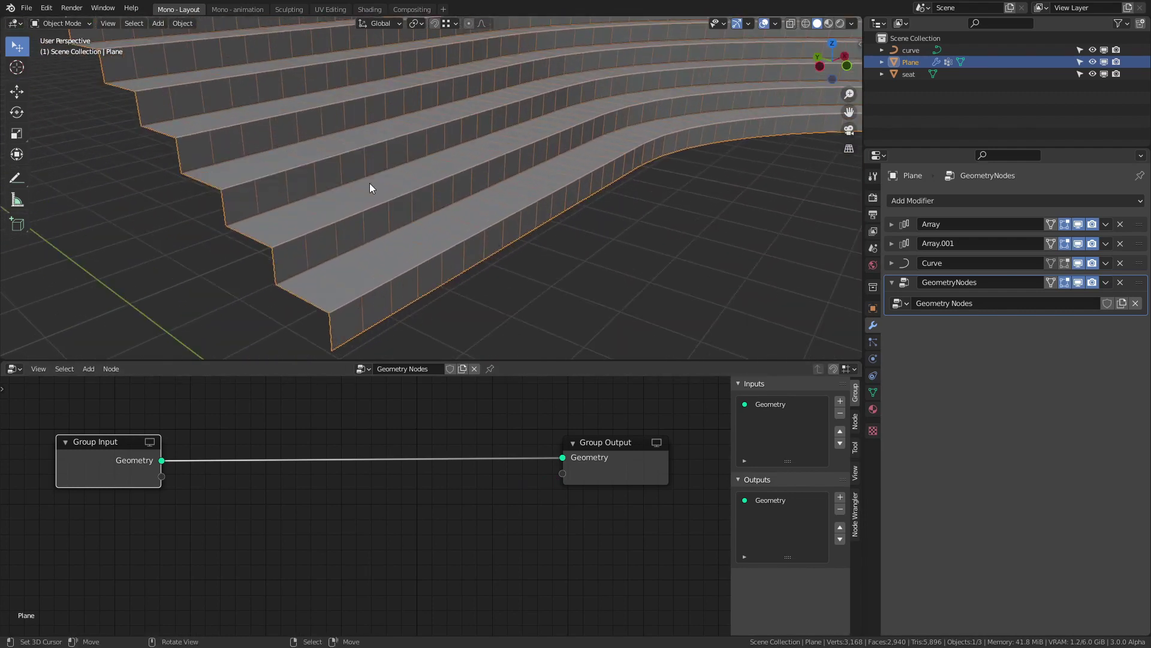
scroll(536, 105, "down", 2)
scroll(519, 170, "down", 2)
scroll(526, 253, "down", 1)
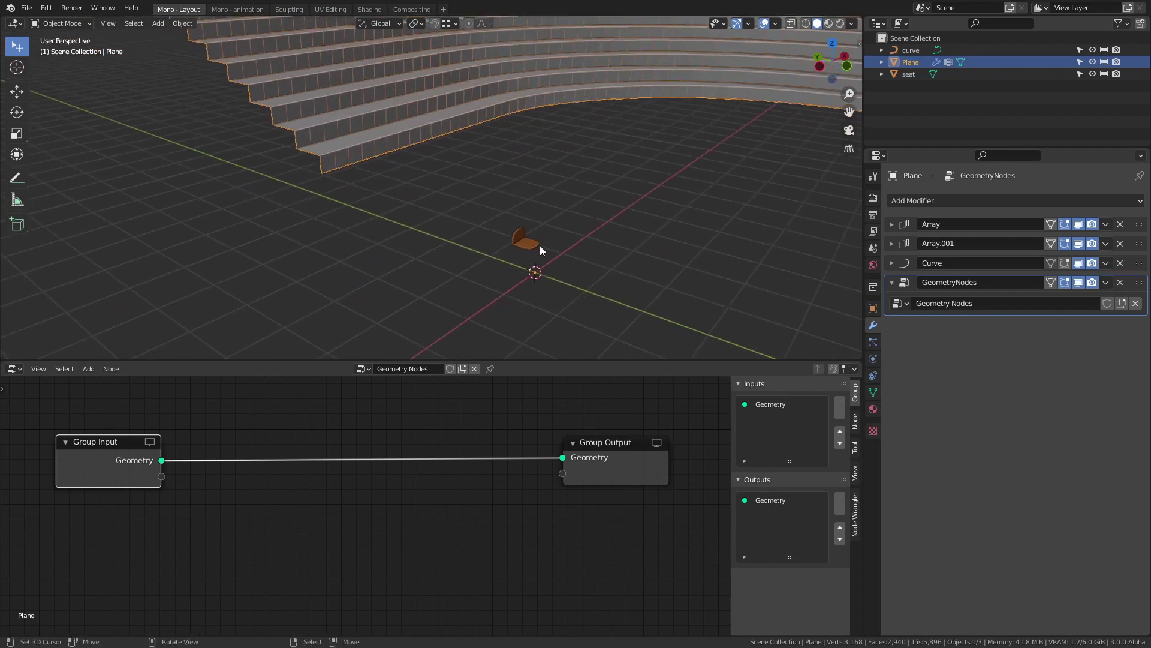
scroll(486, 257, "up", 1)
scroll(443, 269, "up", 1)
scroll(396, 229, "up", 1)
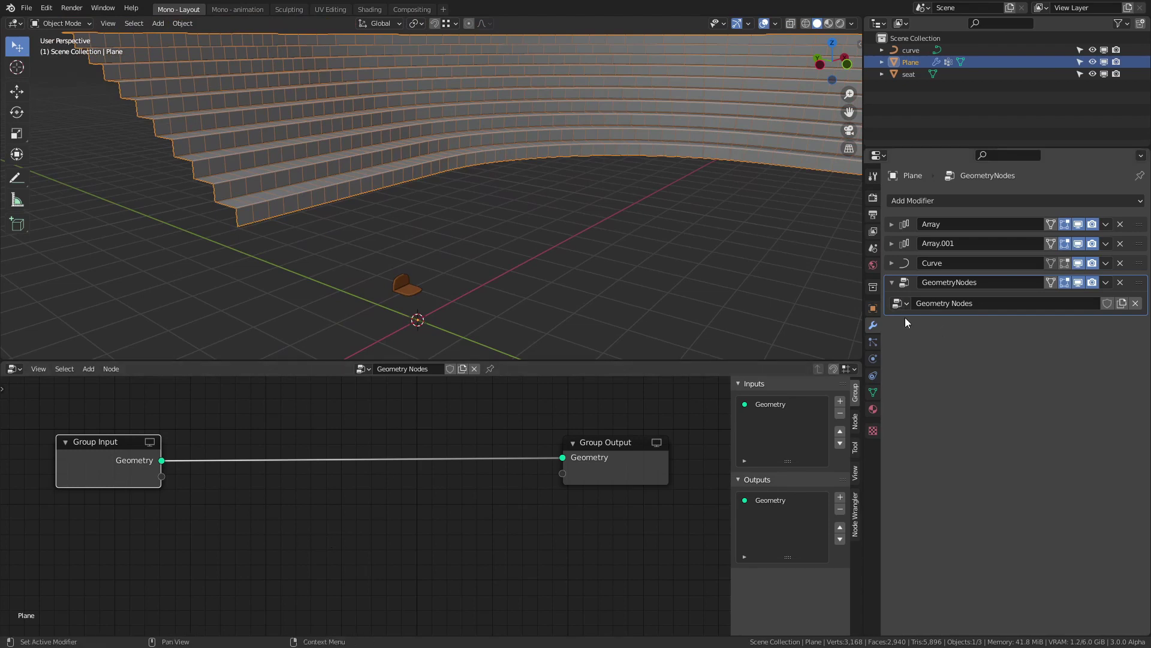
Step: Add a Delete Geometry node wired between Group Input and Group Output
left_click(873, 392)
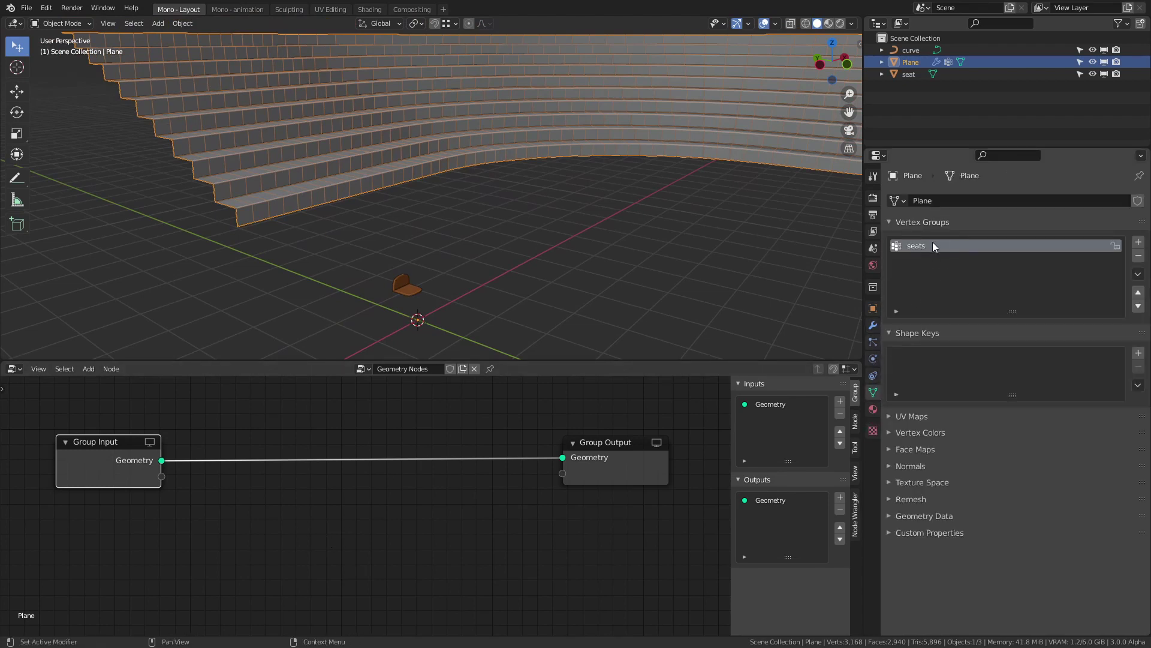
scroll(362, 444, "up", 1)
key("shift+a")
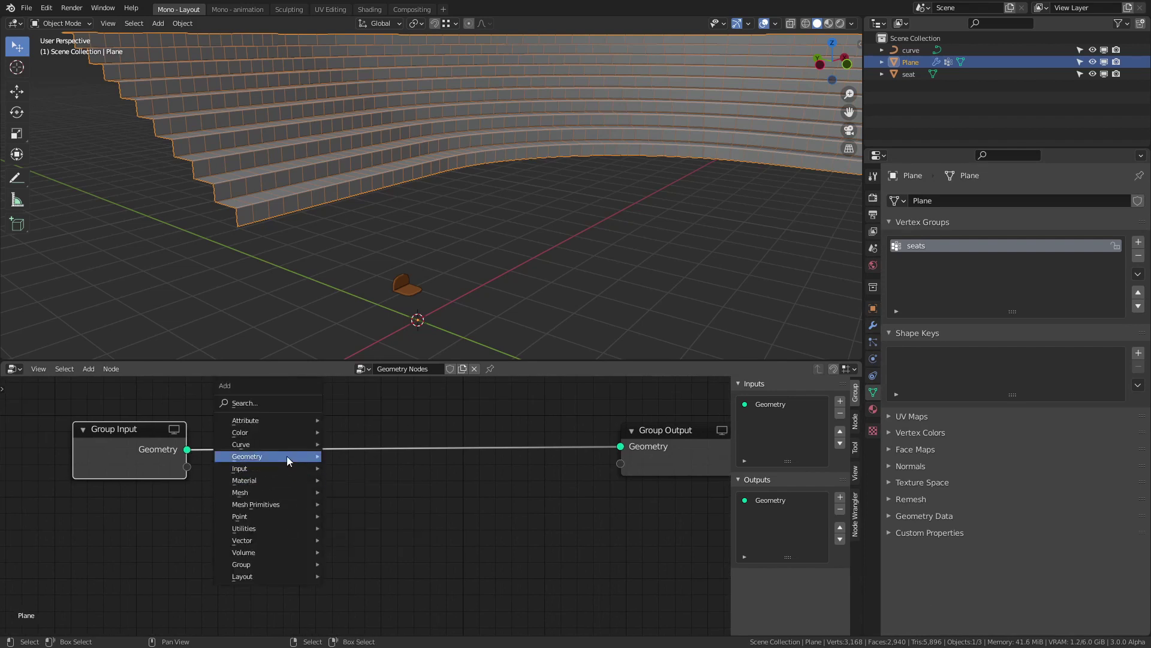
mouse_move(247, 456)
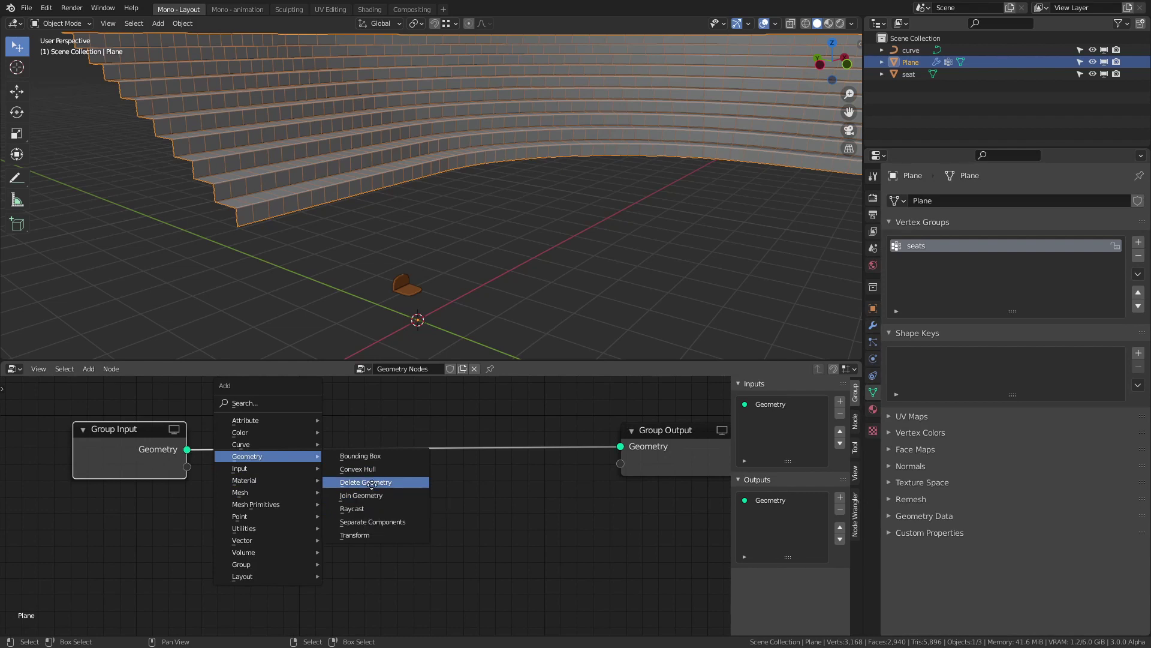
left_click(372, 482)
left_click(333, 490)
left_click_drag(189, 452, 279, 532)
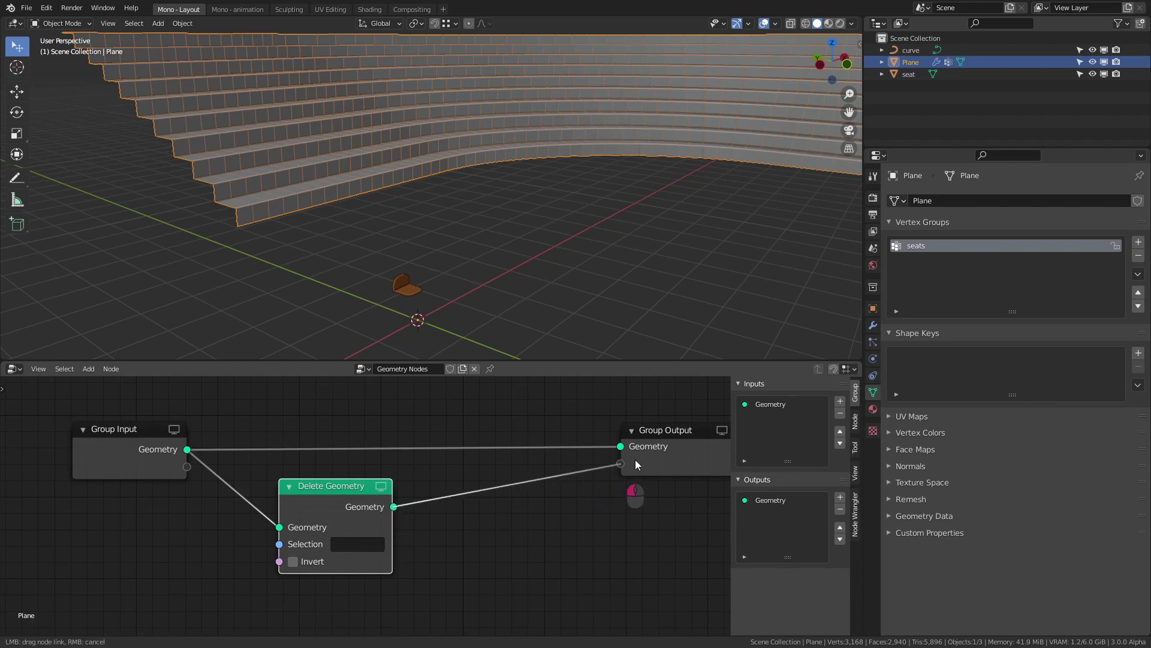
left_click_drag(393, 506, 621, 446)
Step: Set the Delete Geometry Selection attribute to the 'seats' vertex group
left_click(358, 544)
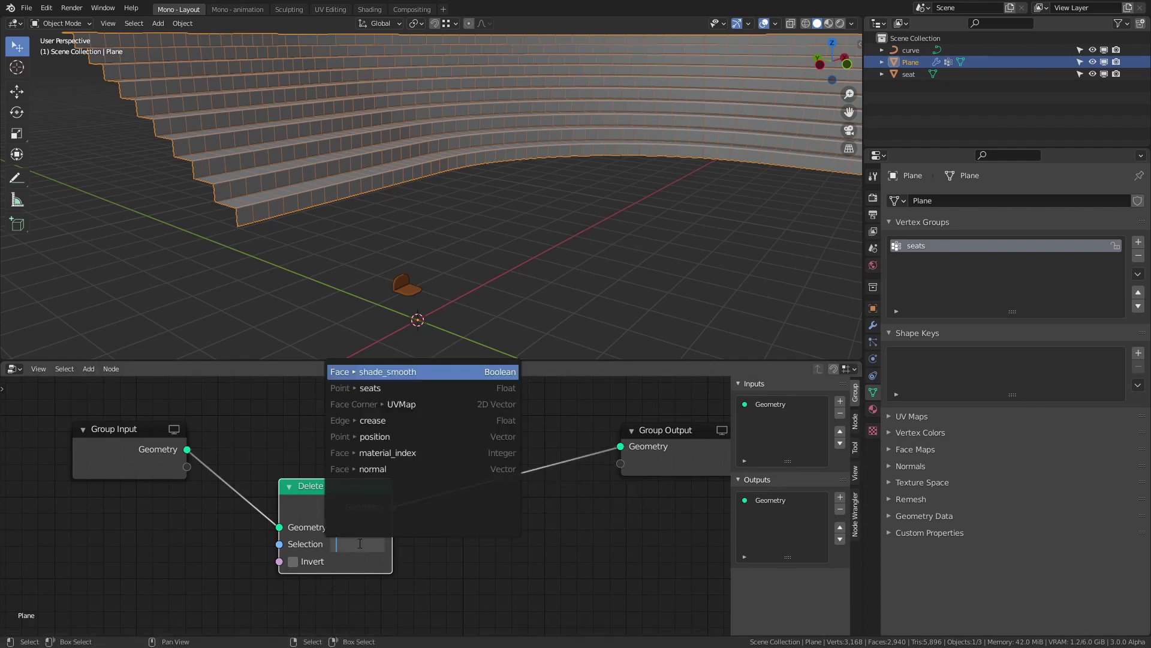
left_click(370, 388)
mouse_move(244, 202)
middle_mouse_down()
mouse_move(347, 241)
mouse_move(320, 219)
mouse_move(394, 189)
mouse_move(408, 238)
middle_mouse_up()
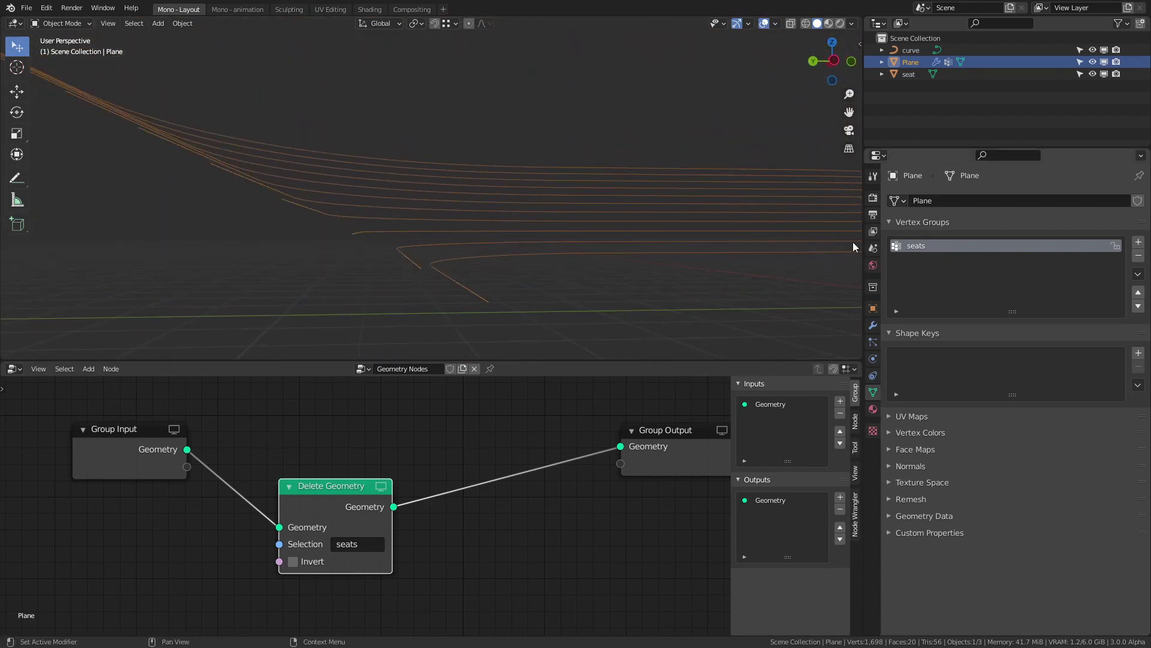
middle_click_drag(420, 316, 312, 419)
scroll(383, 488, "down", 2)
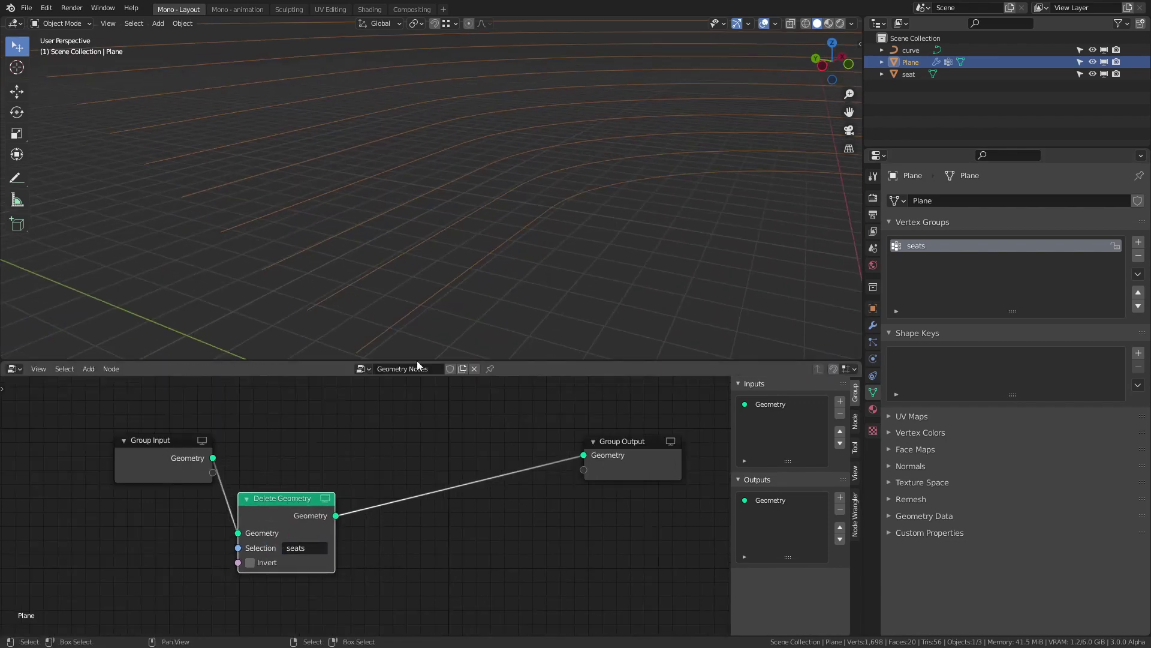
mouse_move(419, 312)
middle_mouse_down()
mouse_move(407, 222)
mouse_move(407, 246)
middle_mouse_up()
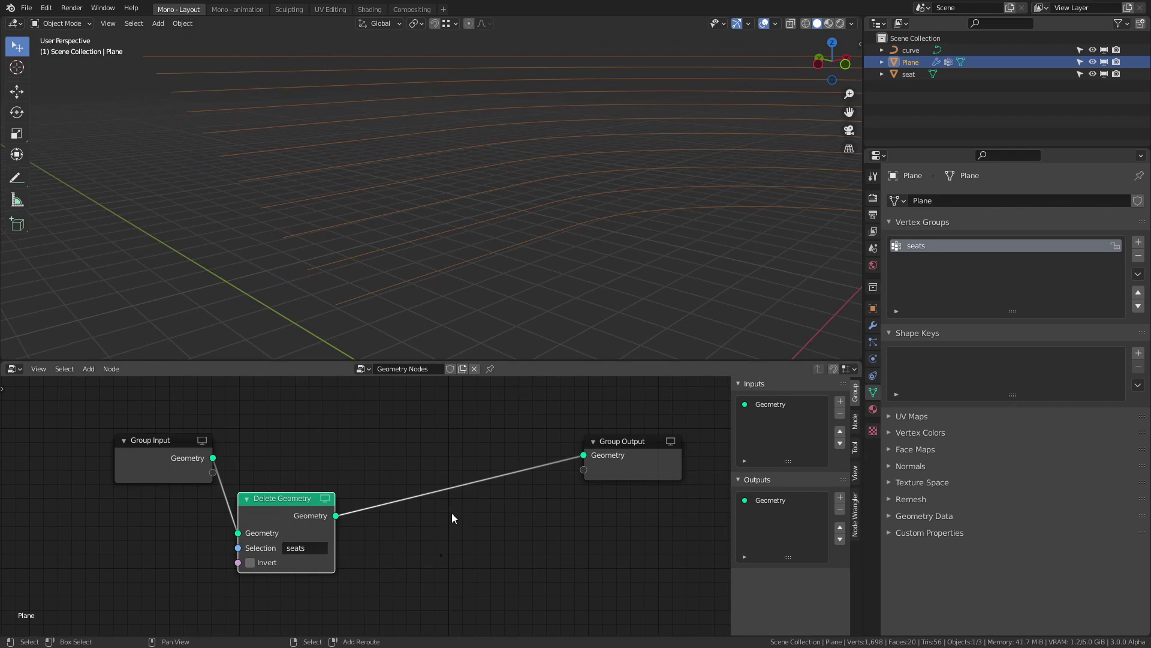
Step: Insert a Mesh to Curve node between Delete Geometry and Group Output
key("shift+a")
mouse_move(393, 500)
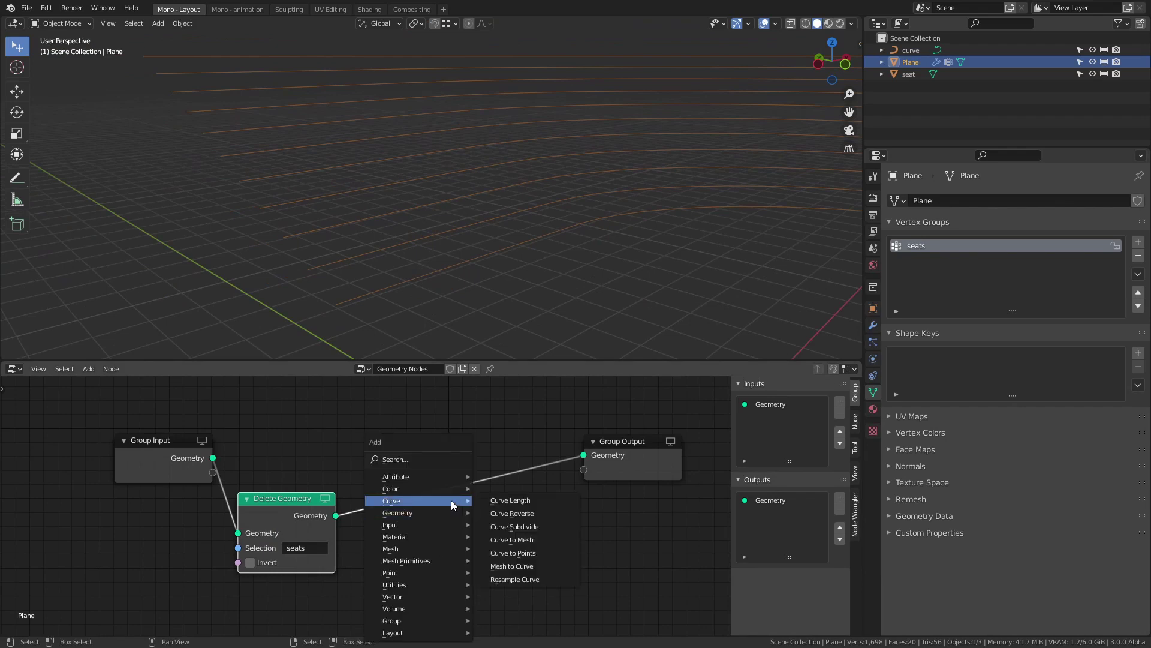
left_click(518, 563)
left_click(423, 484)
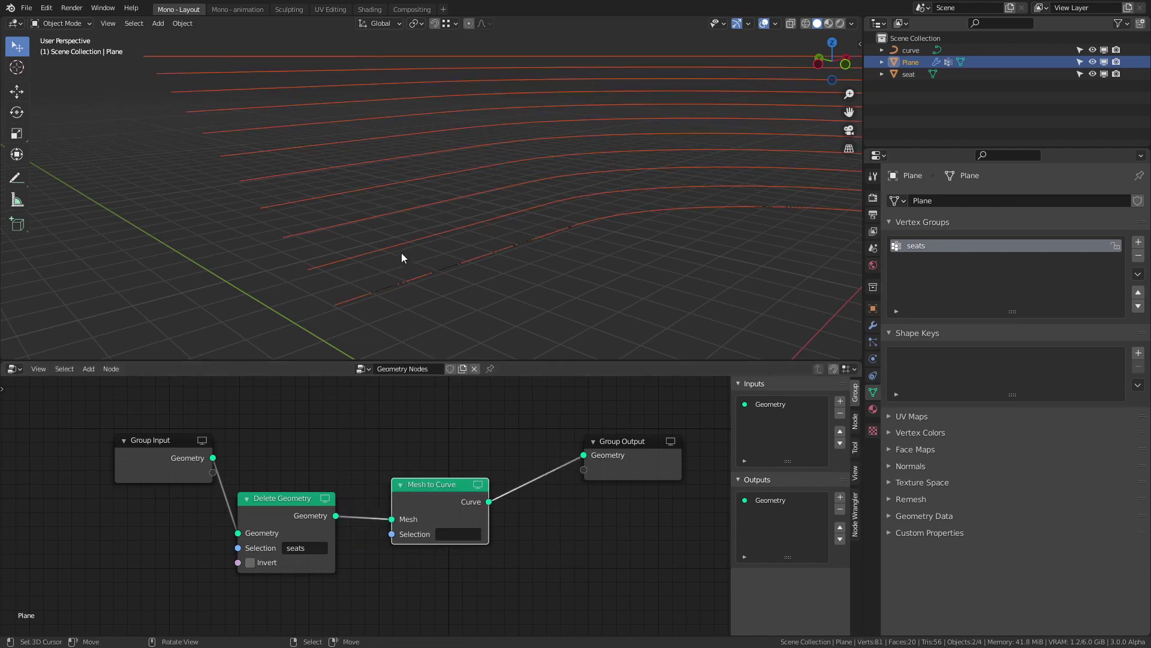
middle_click_drag(404, 253, 441, 243)
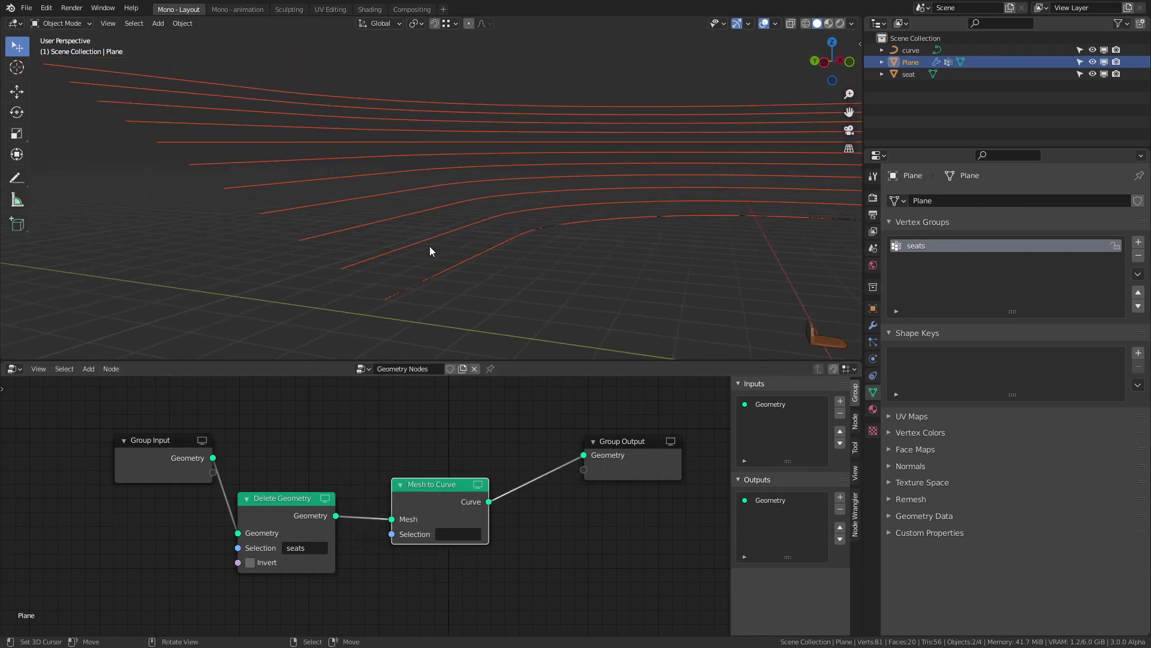
mouse_move(435, 195)
middle_mouse_down()
mouse_move(378, 223)
mouse_move(305, 153)
middle_mouse_up()
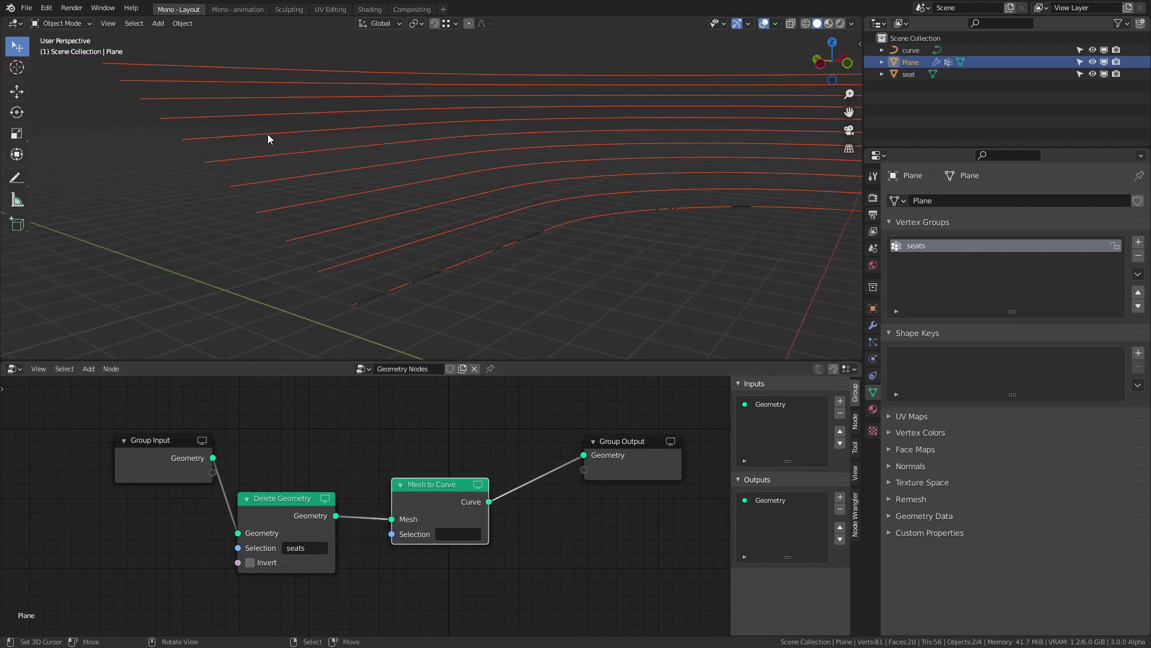
Step: Shift Group Input, Delete Geometry and Mesh to Curve left, then bring up the add-node menu
left_click_drag(175, 461, 108, 464)
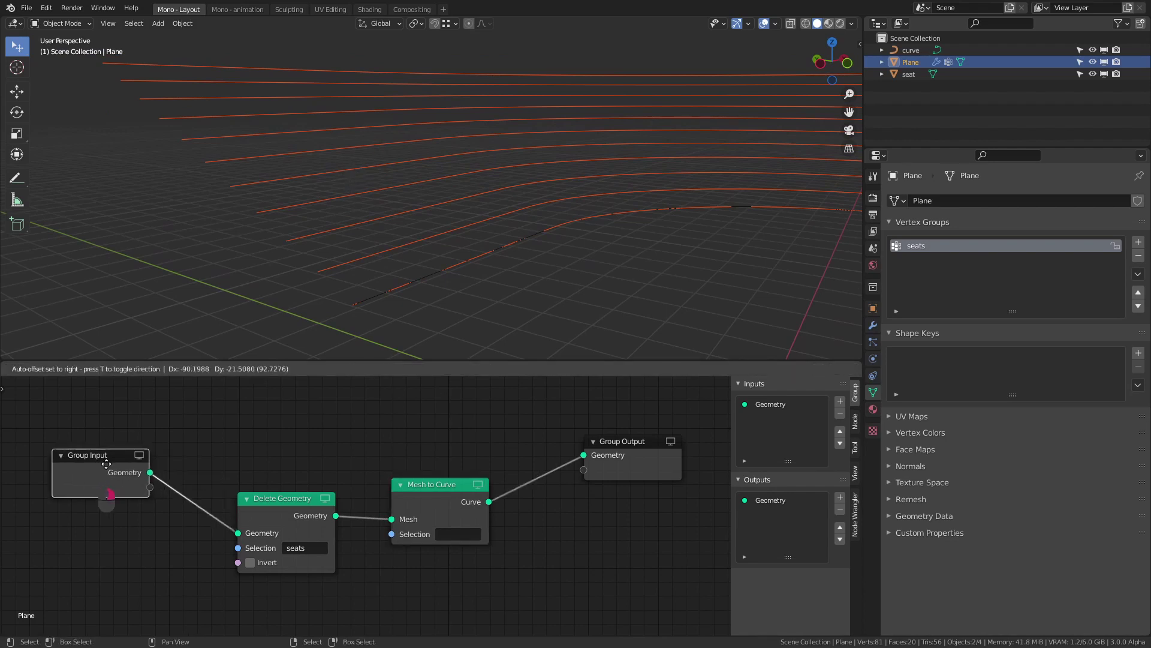
left_click_drag(279, 504, 210, 507)
left_click_drag(443, 499, 342, 497)
key("shift+a")
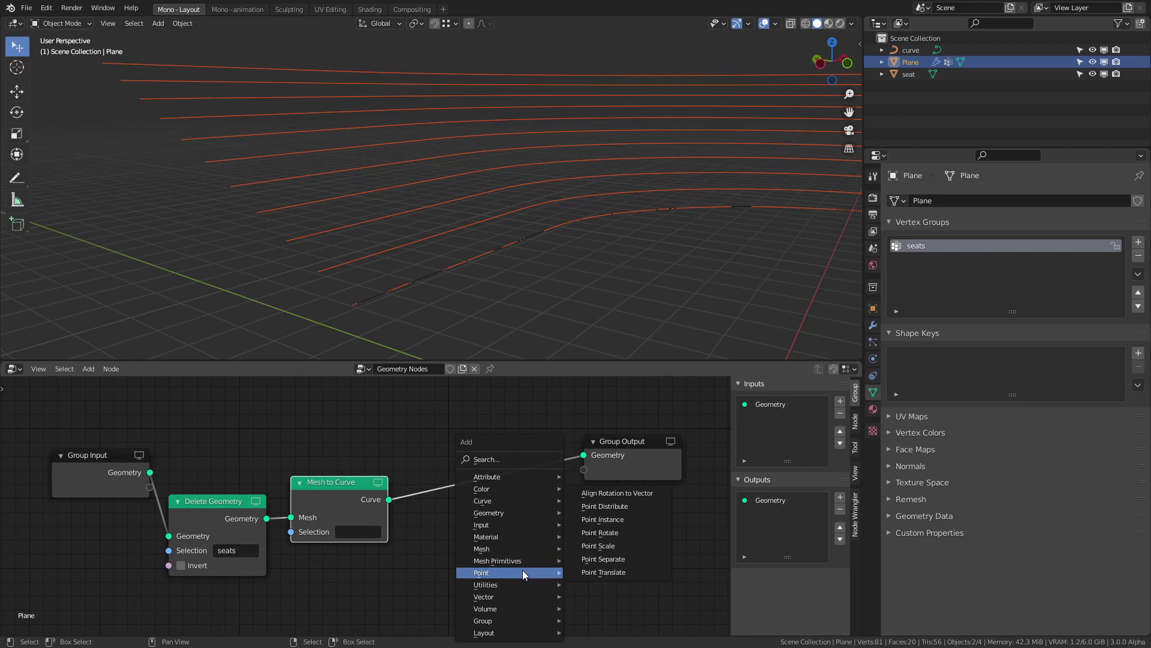
mouse_move(494, 500)
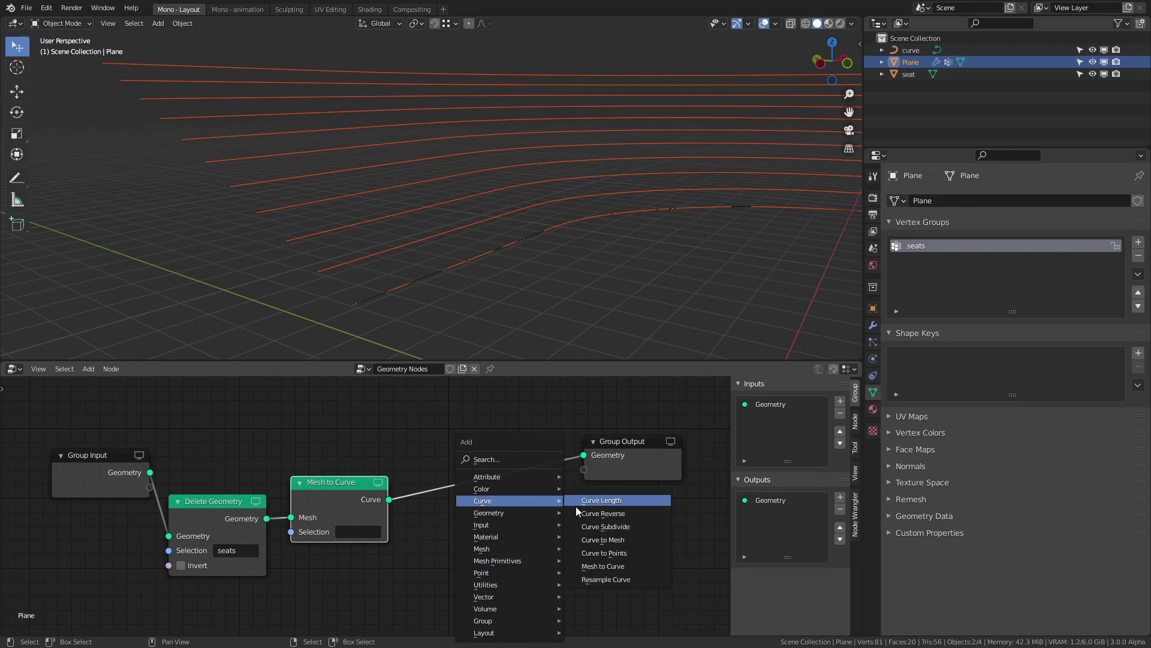
Step: Insert a Curve to Points node before Group Output with Count set to 38
left_click(608, 554)
left_click(437, 468)
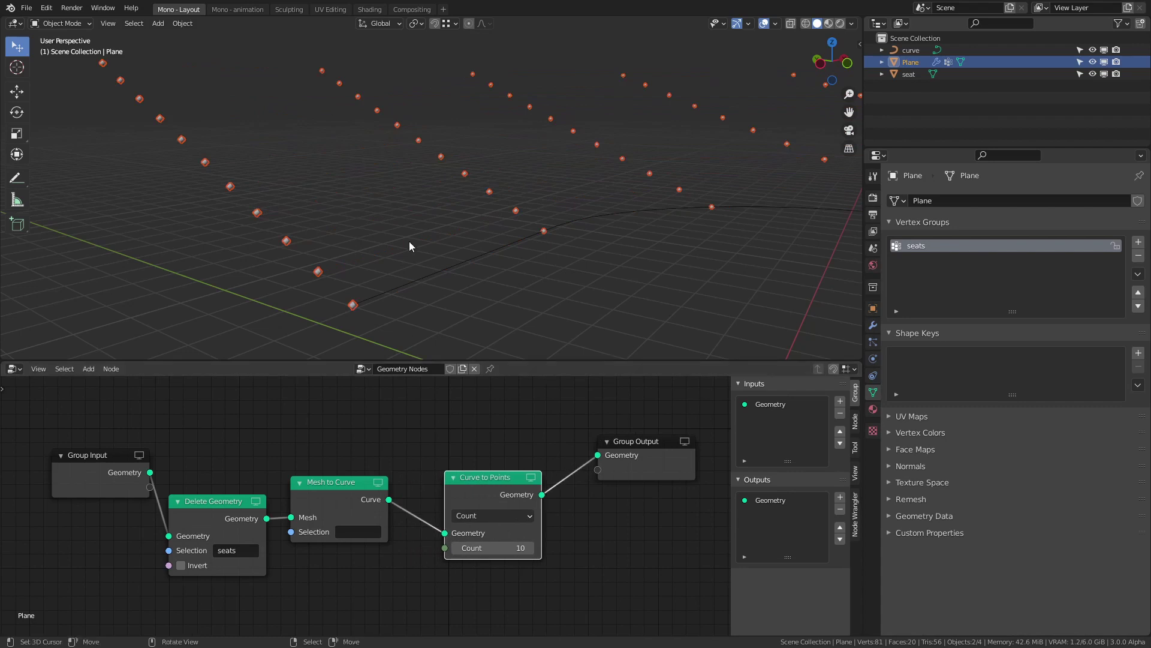
middle_click_drag(376, 256, 538, 222)
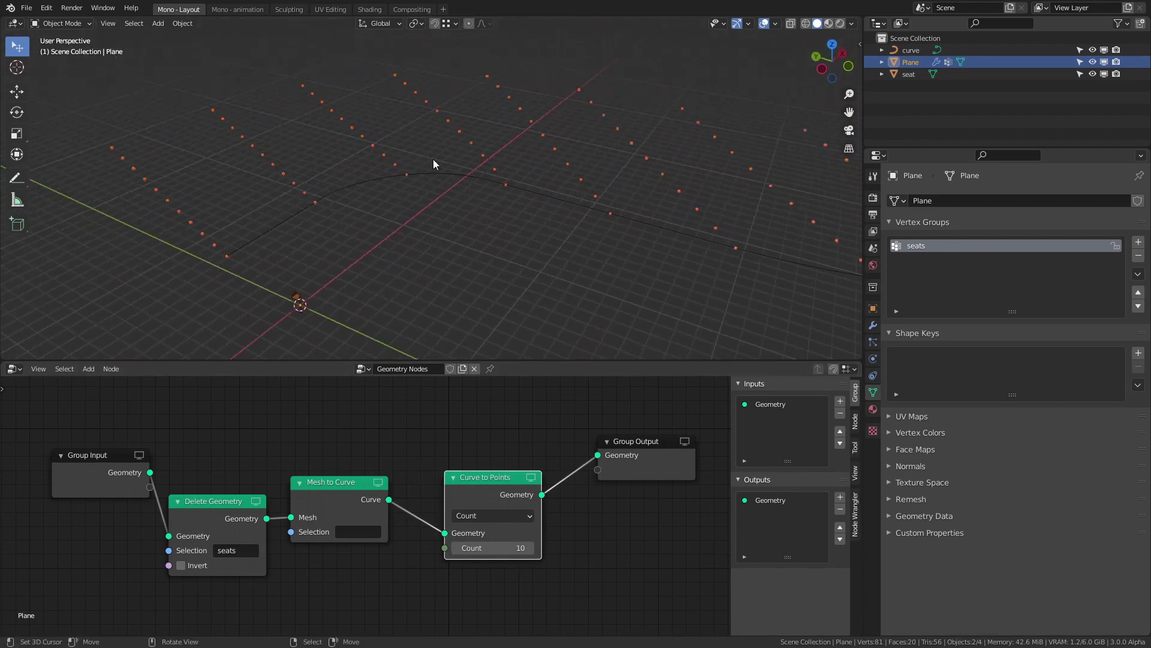
mouse_move(539, 222)
middle_mouse_down()
mouse_move(353, 184)
mouse_move(540, 440)
middle_mouse_up()
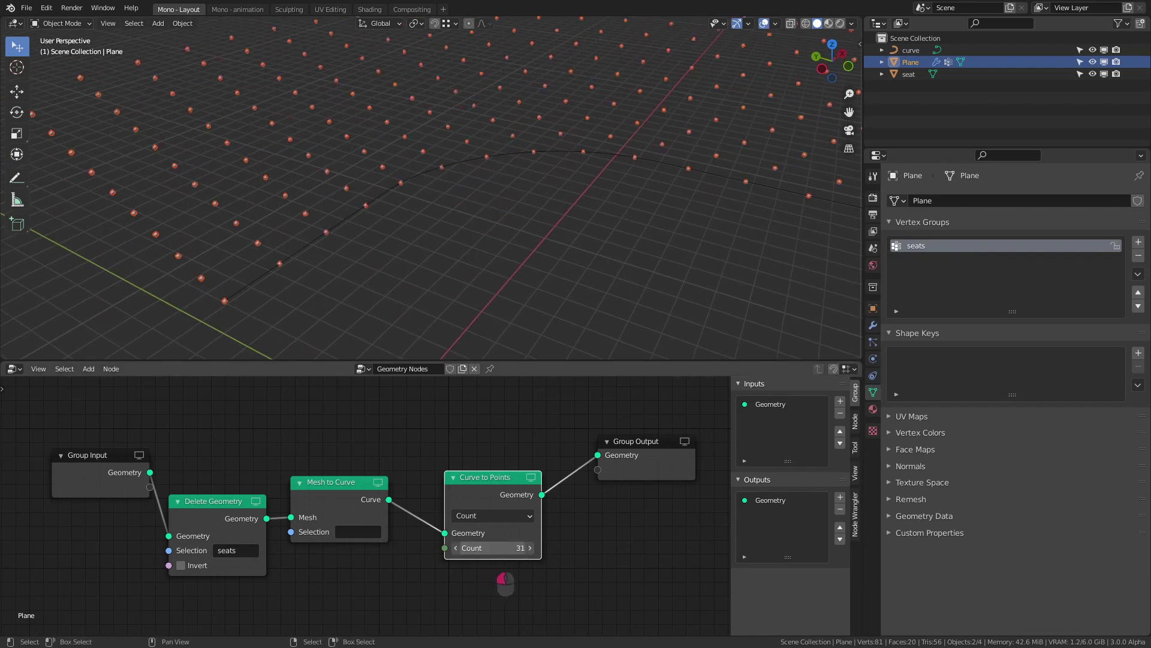
left_click_drag(486, 546, 510, 583)
middle_click_drag(583, 212, 495, 185)
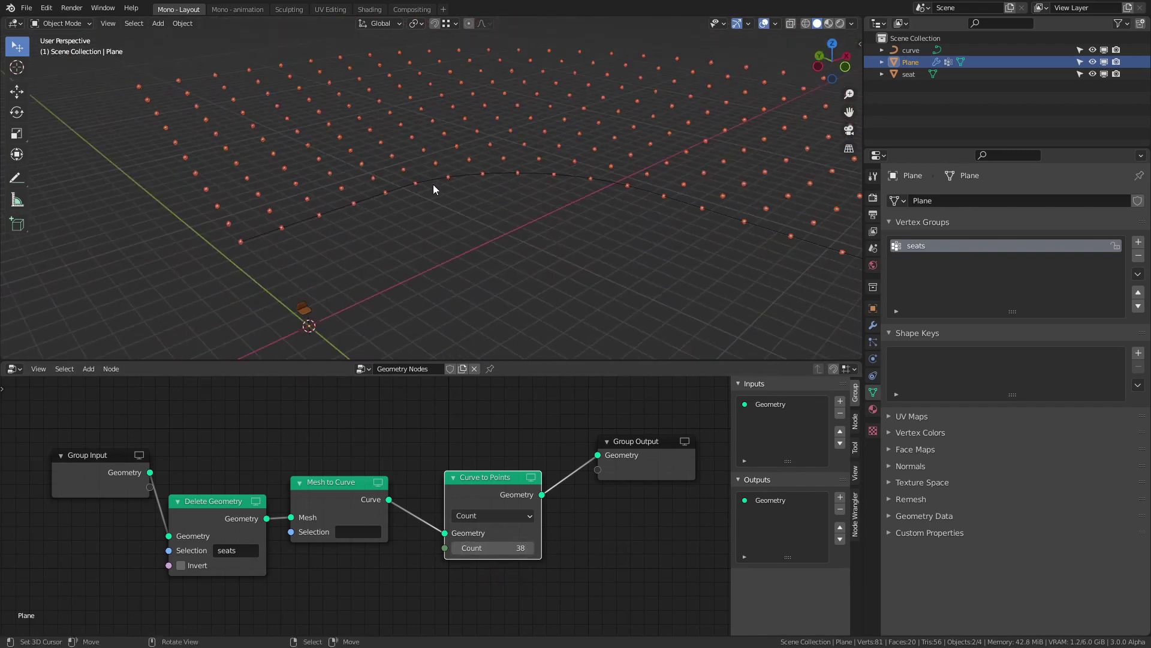
middle_click_drag(496, 187, 507, 464)
left_click_drag(454, 482, 419, 490)
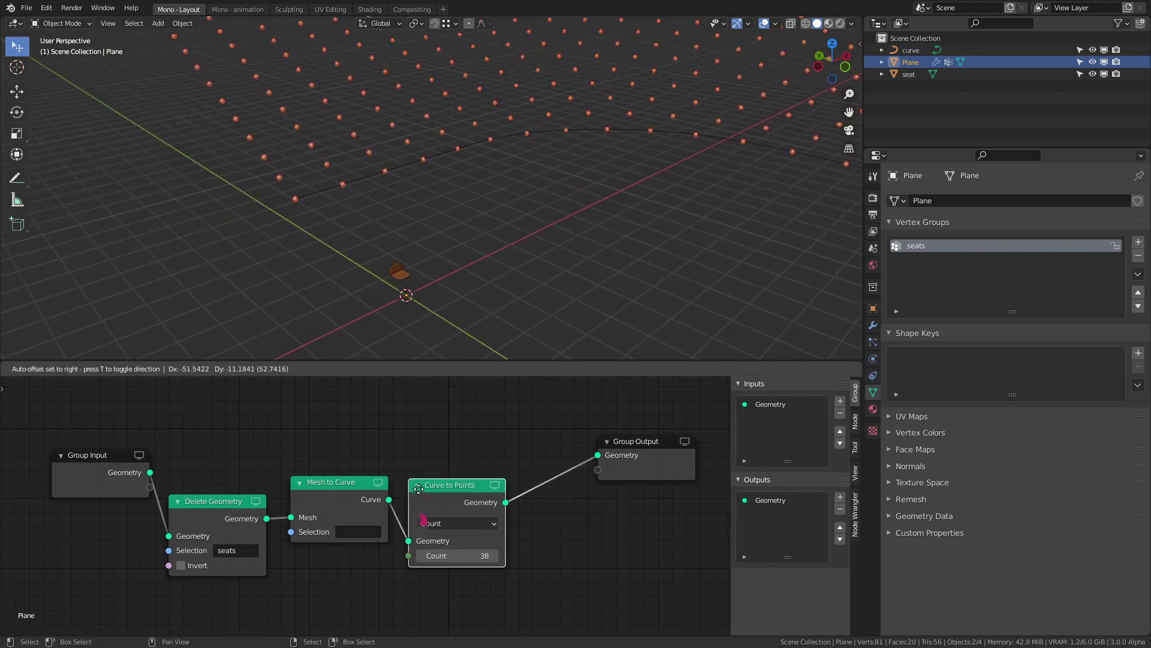
left_click_drag(618, 473, 673, 466)
Step: Insert a Point Instance node before Group Output, instancing the seat object
key("shift+a")
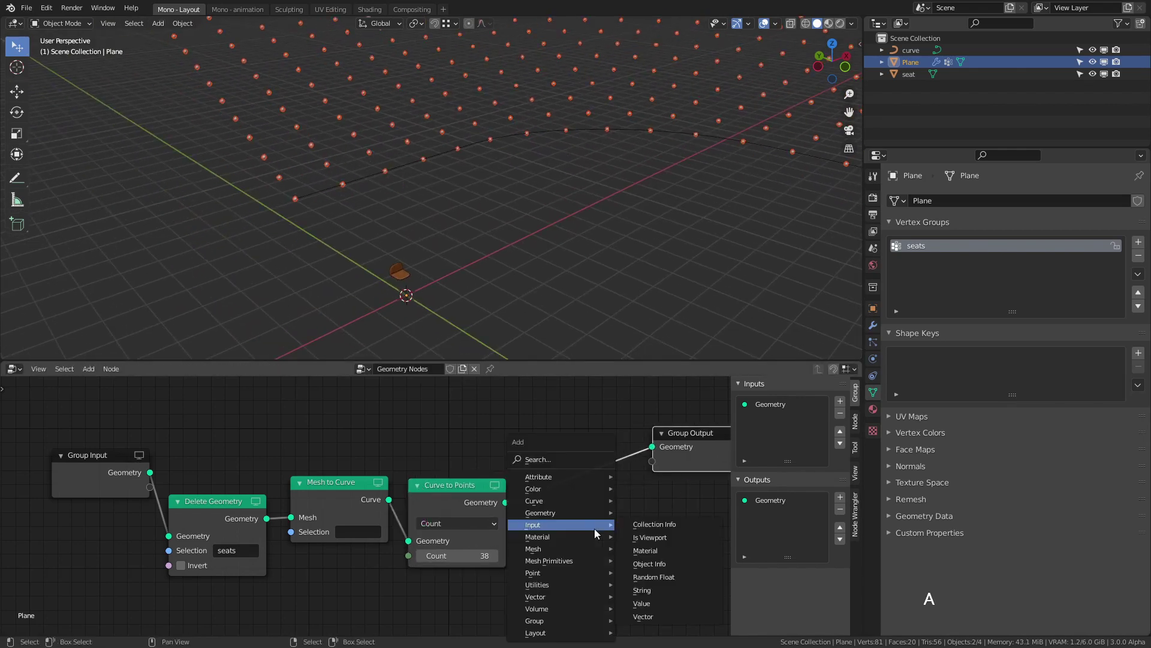
mouse_move(559, 572)
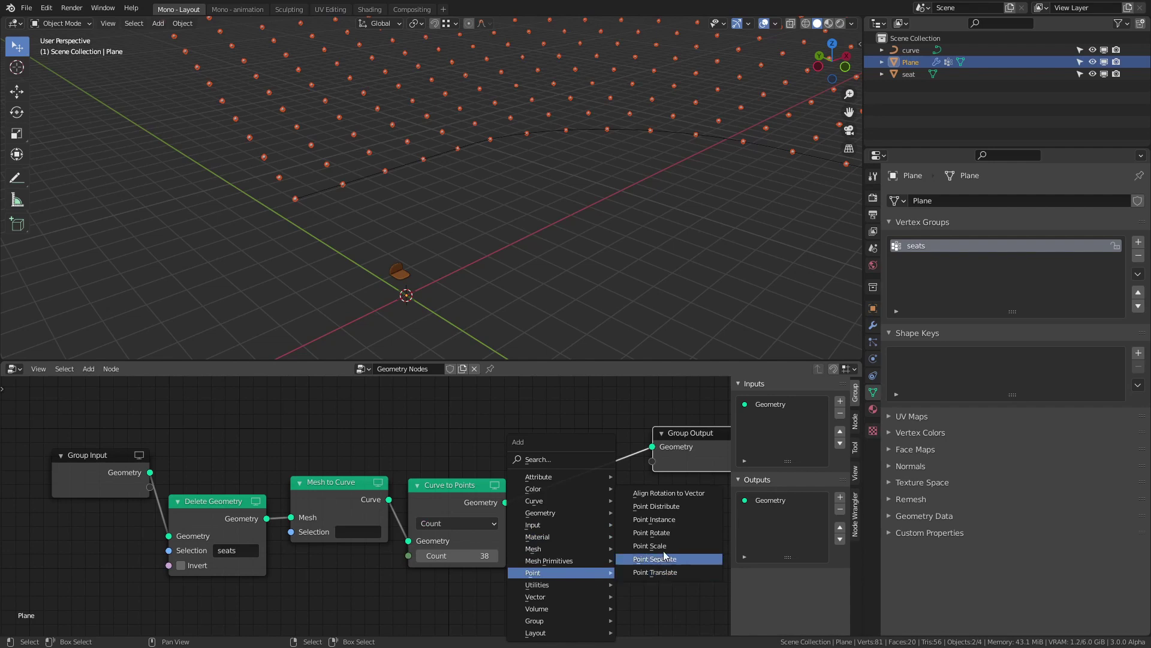
left_click(671, 521)
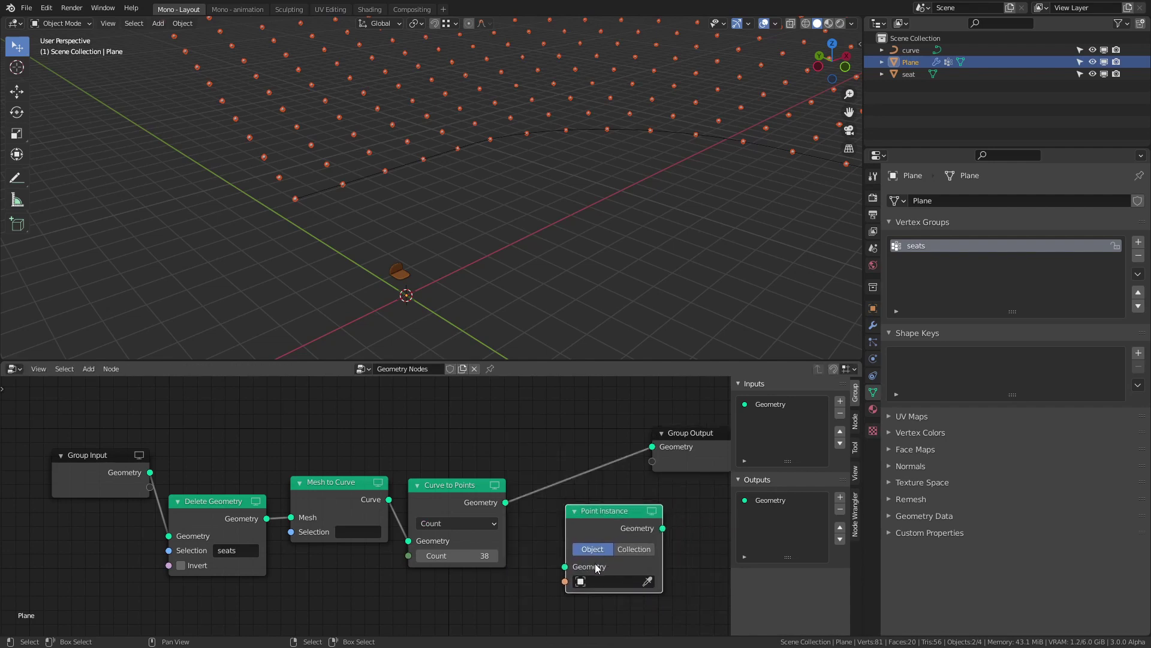
middle_click_drag(431, 276, 464, 222, "shift")
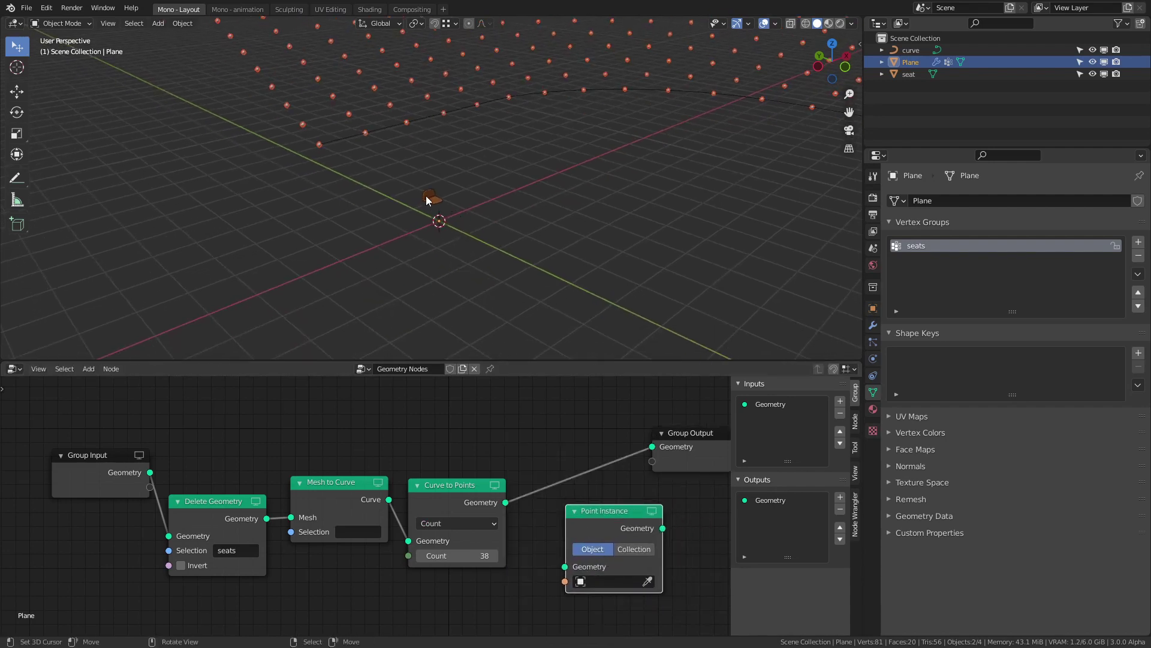
key("e")
left_click(432, 195)
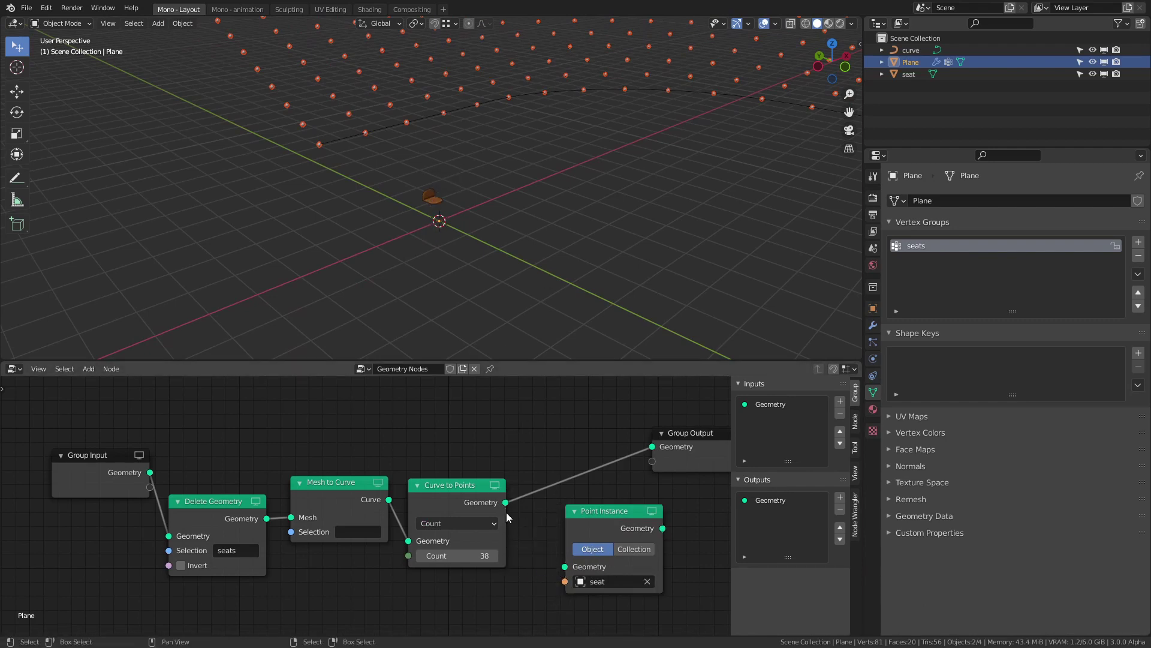
left_click_drag(585, 531, 583, 491)
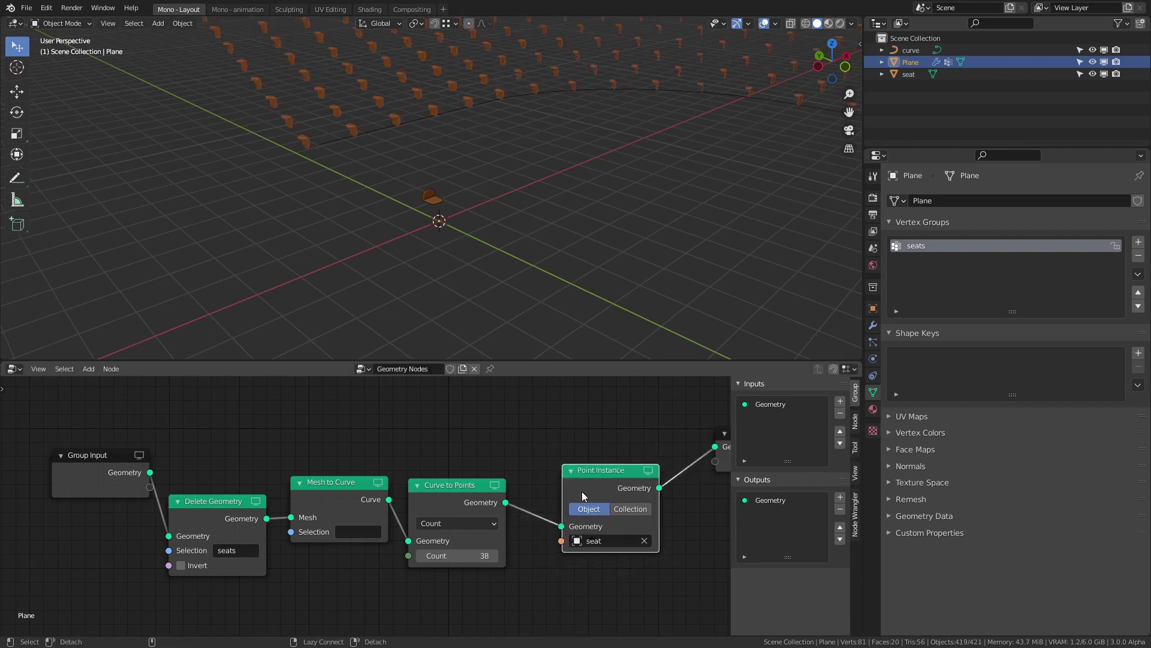
mouse_move(450, 141)
middle_mouse_down()
mouse_move(431, 195)
mouse_move(549, 188)
mouse_move(402, 310)
middle_mouse_up()
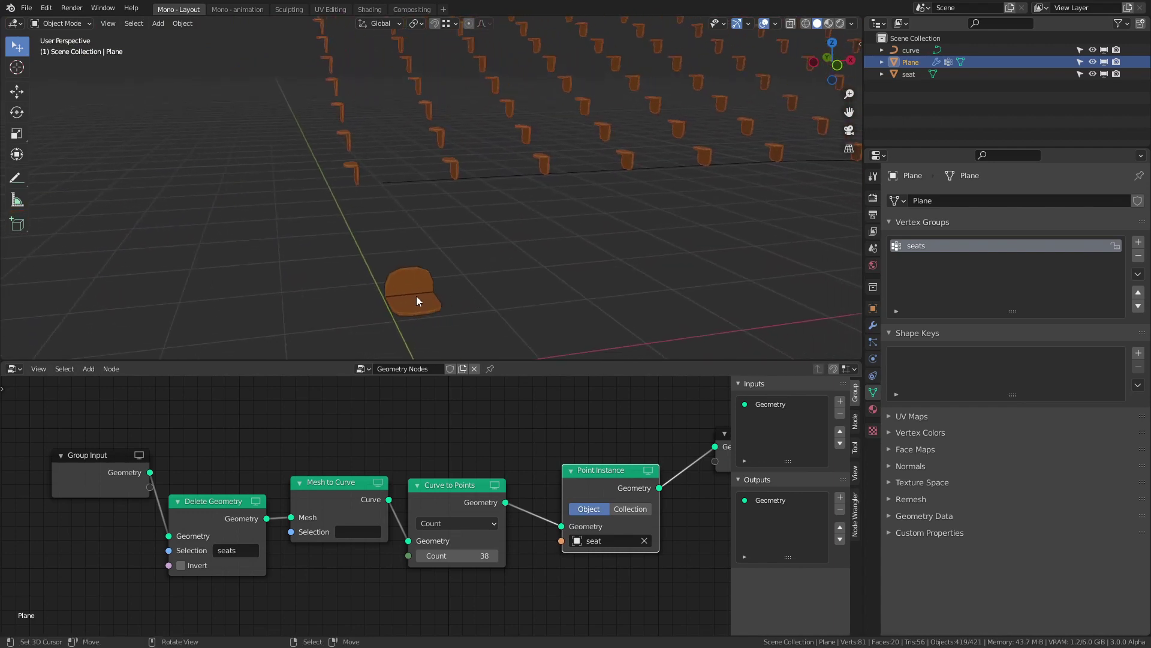
mouse_move(440, 160)
middle_mouse_down()
mouse_move(474, 187)
mouse_move(462, 127)
mouse_move(399, 202)
mouse_move(557, 158)
mouse_move(393, 233)
mouse_move(444, 157)
mouse_move(390, 229)
mouse_move(467, 184)
mouse_move(467, 221)
mouse_move(343, 189)
middle_mouse_up()
scroll(480, 130, "down", 4)
Step: Hide the side panel and insert a Point Rotate node before Point Instance
key("n")
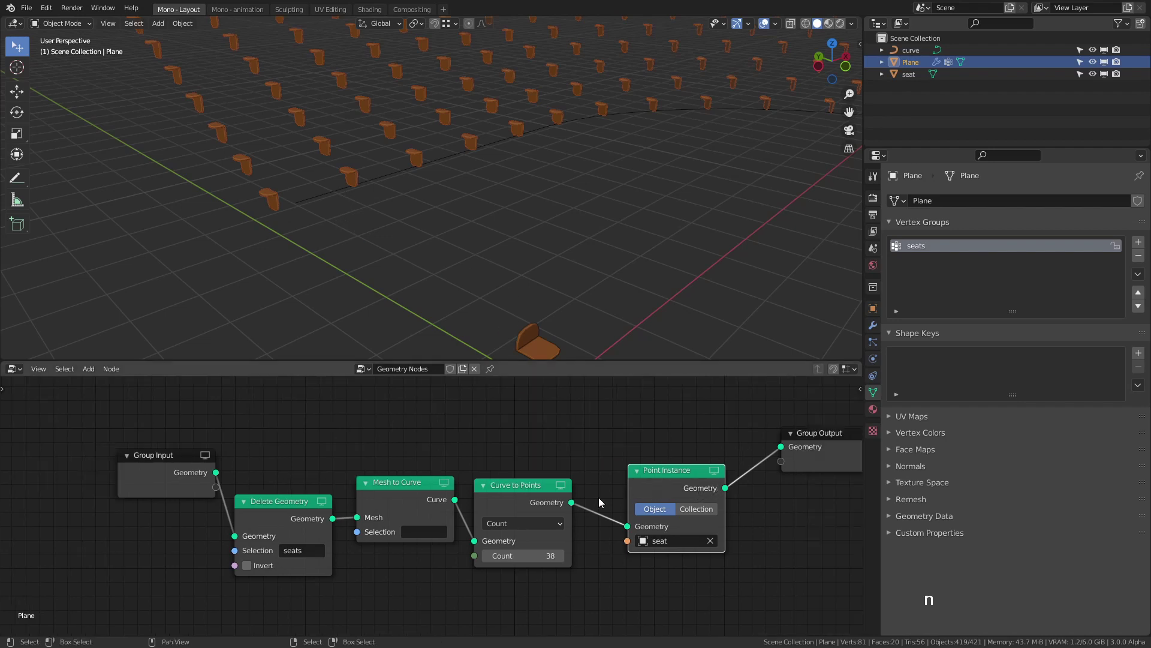
middle_click_drag(618, 495, 541, 497)
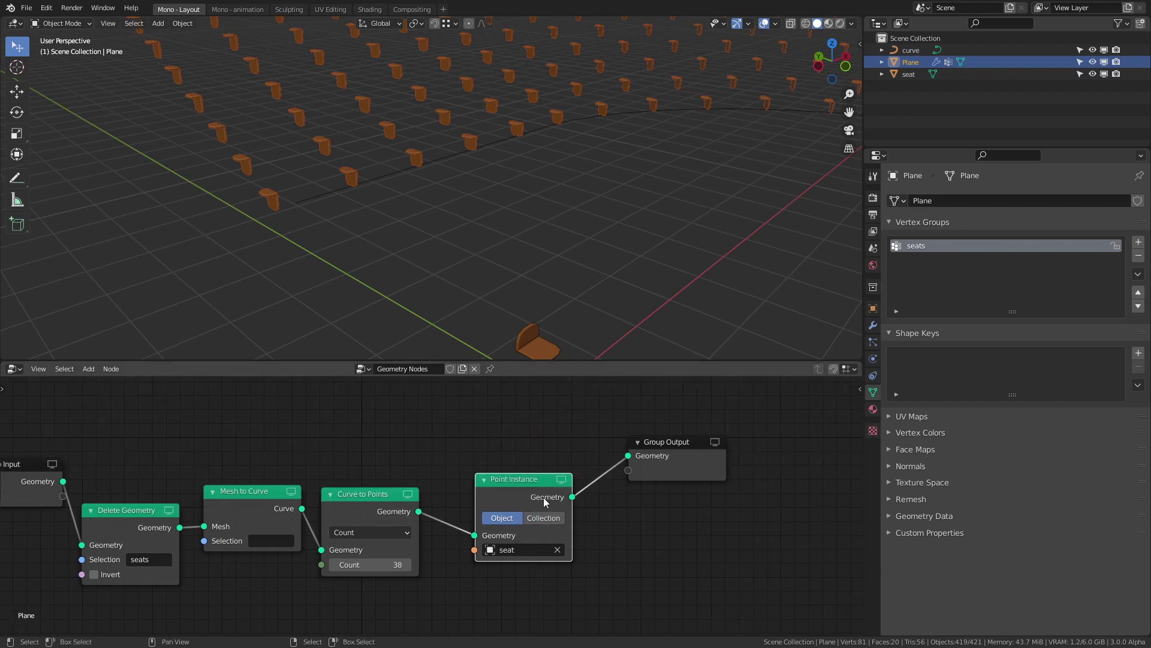
key("shift+a")
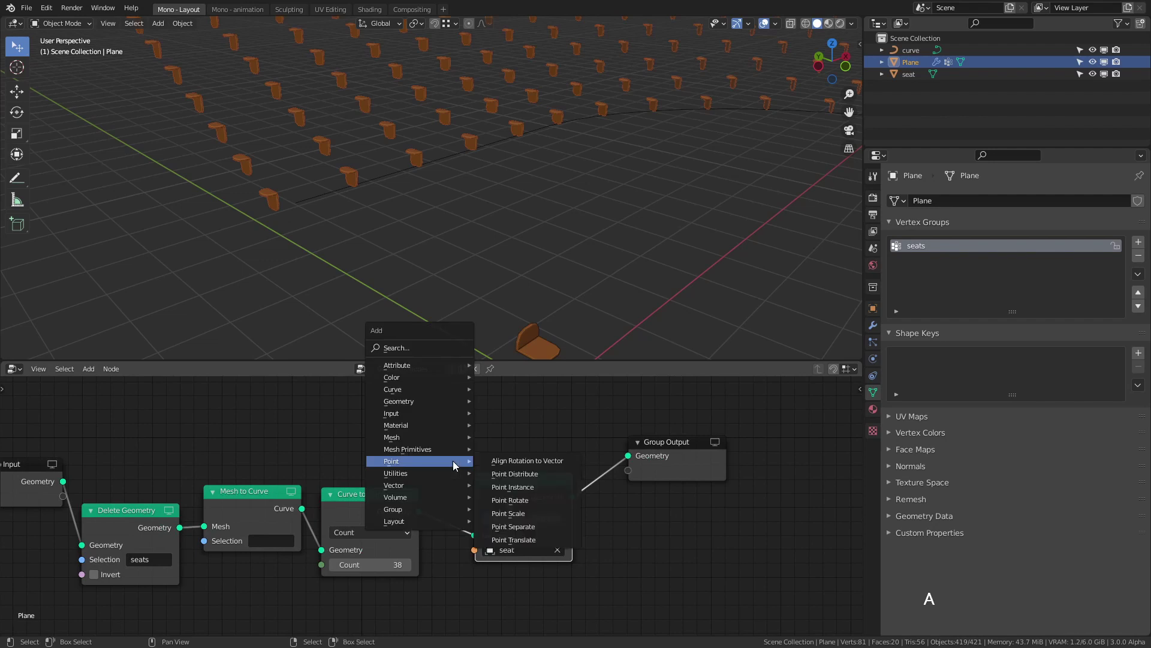
left_click(511, 500)
left_click(522, 510)
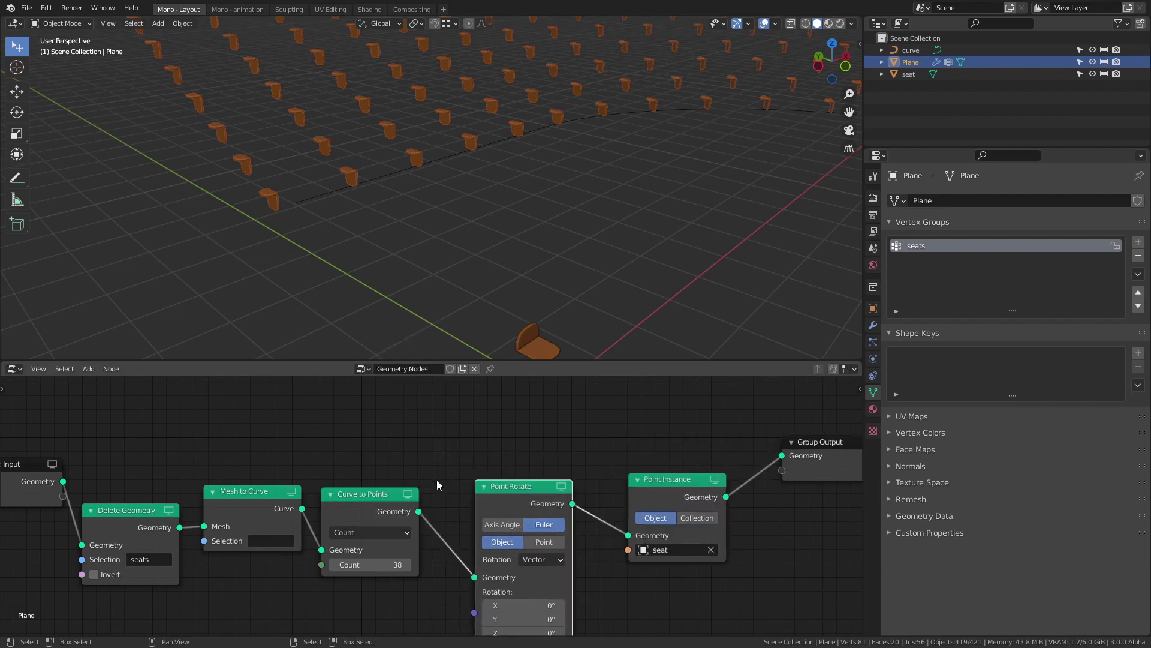
scroll(539, 274, "down", 2)
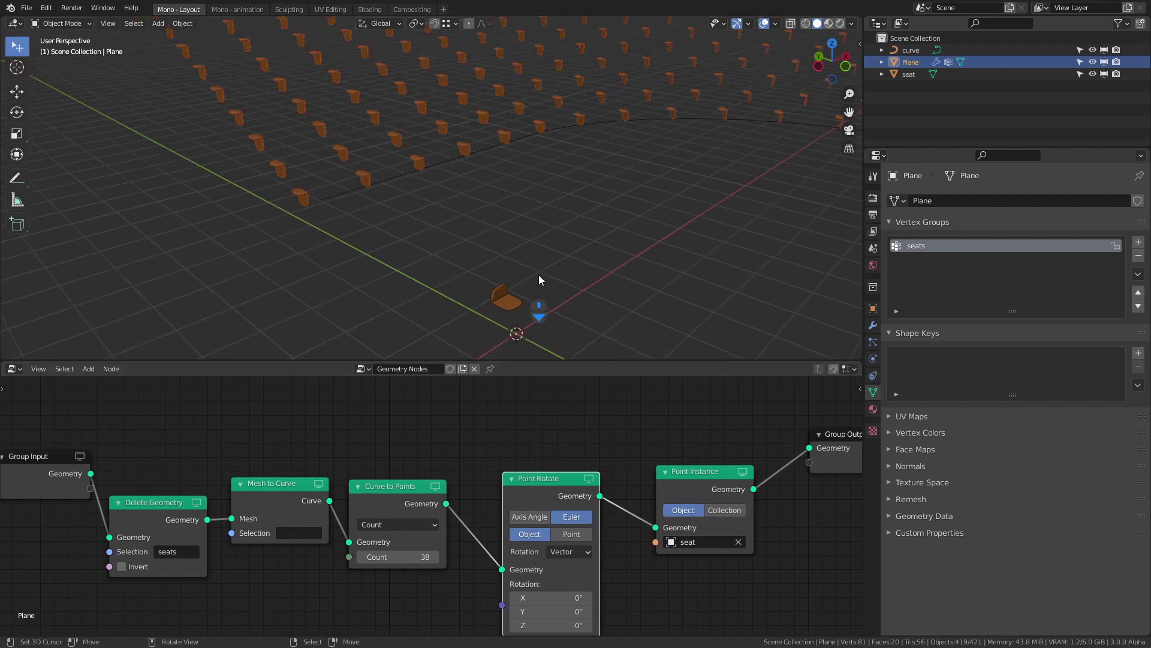
Step: Rotate the seats 90° around Z and 90° around Y in Point Rotate
middle_click_drag(554, 203, 561, 249)
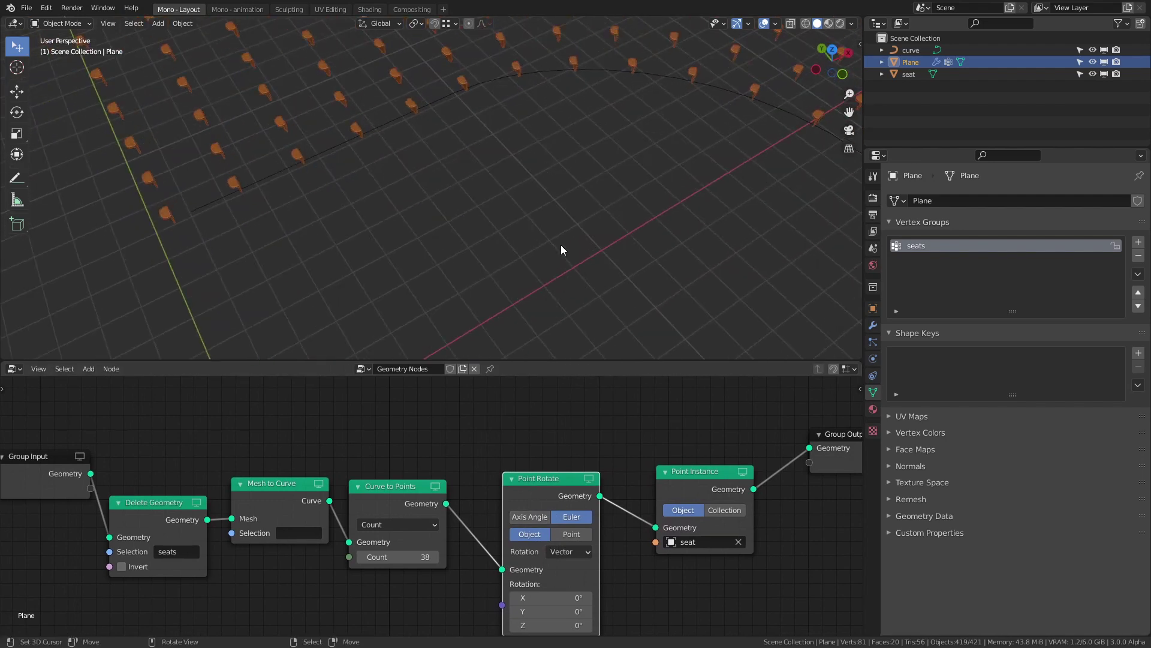
key("KP_7")
middle_click_drag(687, 220, 540, 197, "shift")
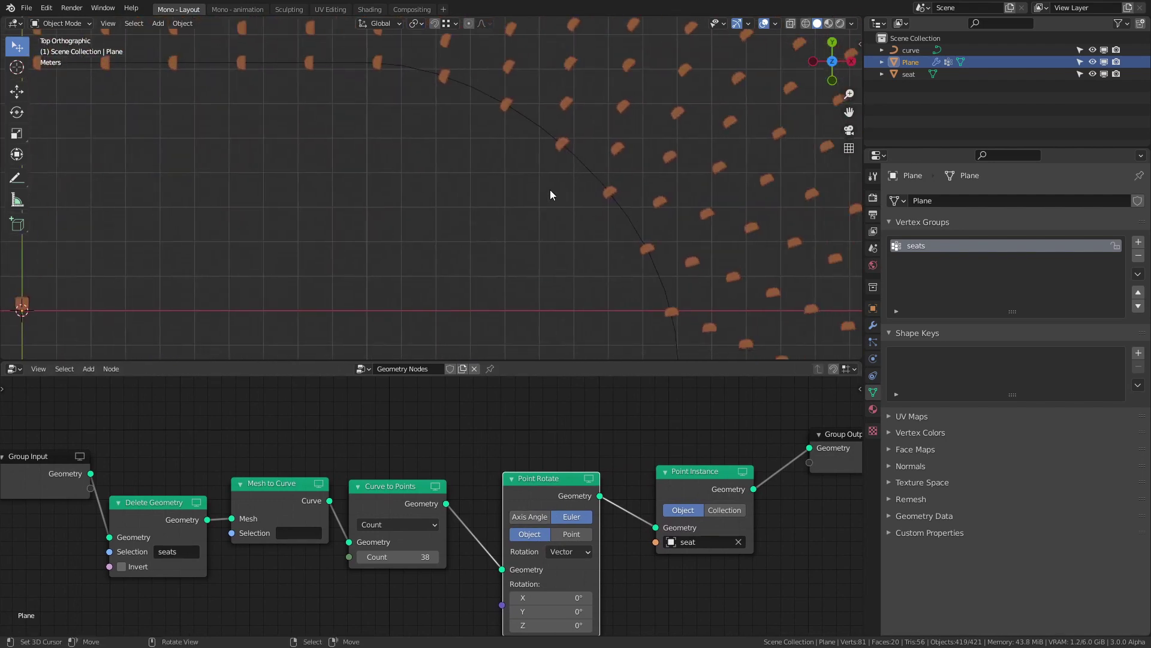
middle_click_drag(385, 189, 488, 183, "shift")
middle_click_drag(471, 475, 524, 463)
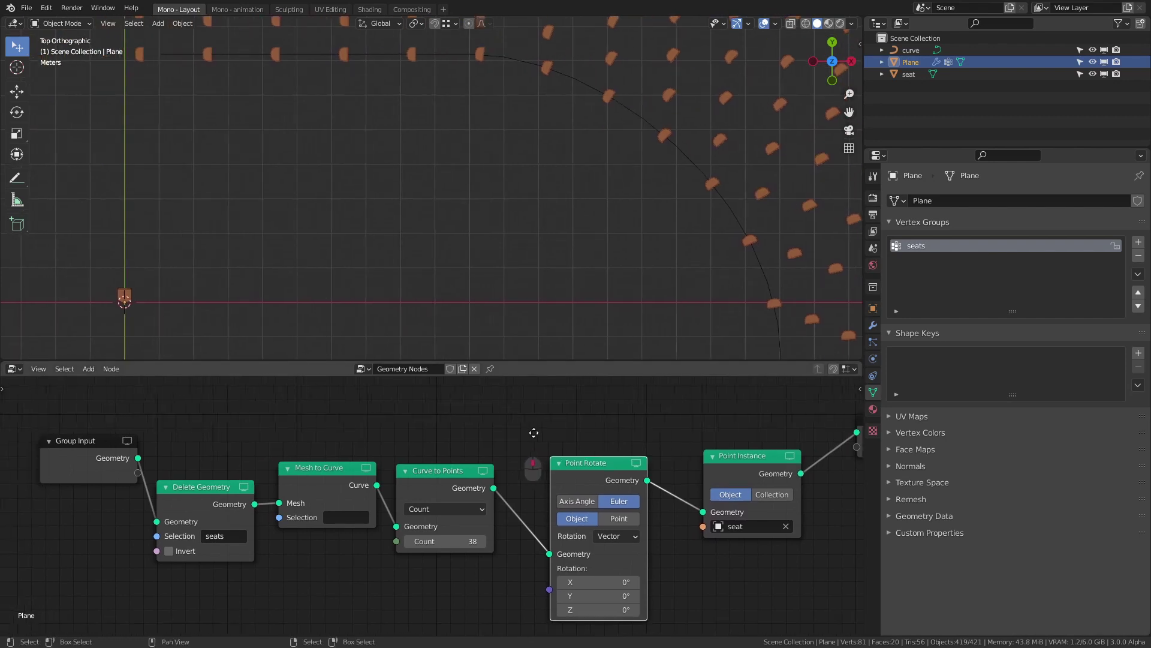
scroll(498, 180, "up", 3)
scroll(357, 162, "up", 3)
scroll(327, 181, "up", 3)
scroll(458, 202, "up", 2)
scroll(458, 201, "up", 3)
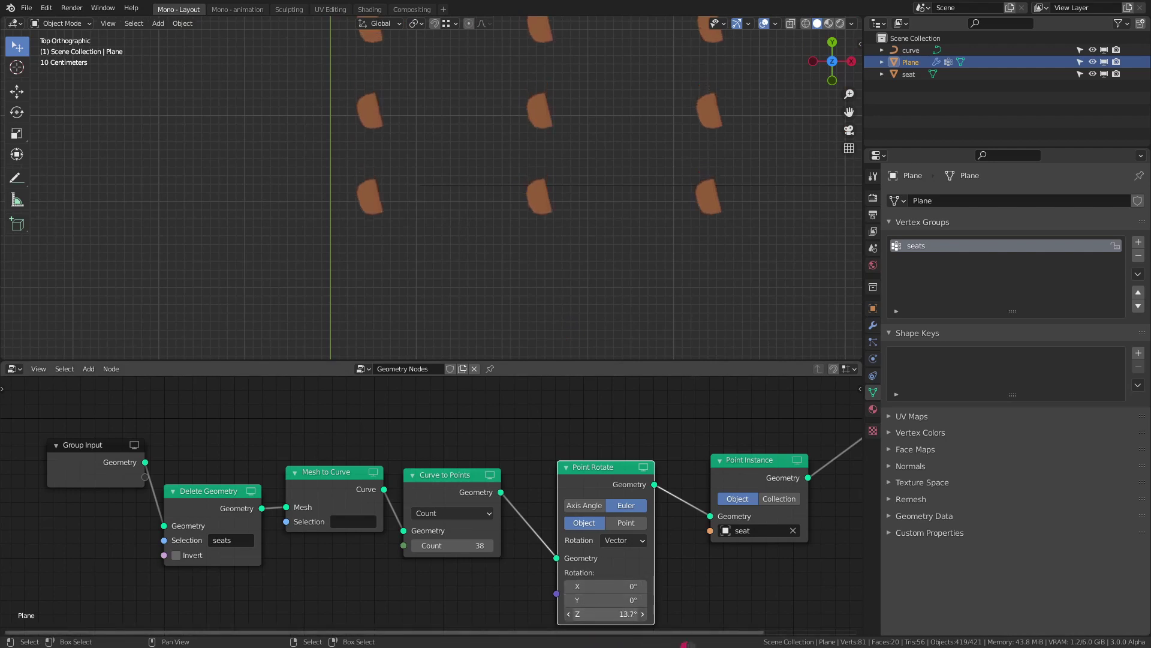
left_click_drag(605, 614, 630, 614)
type("9")
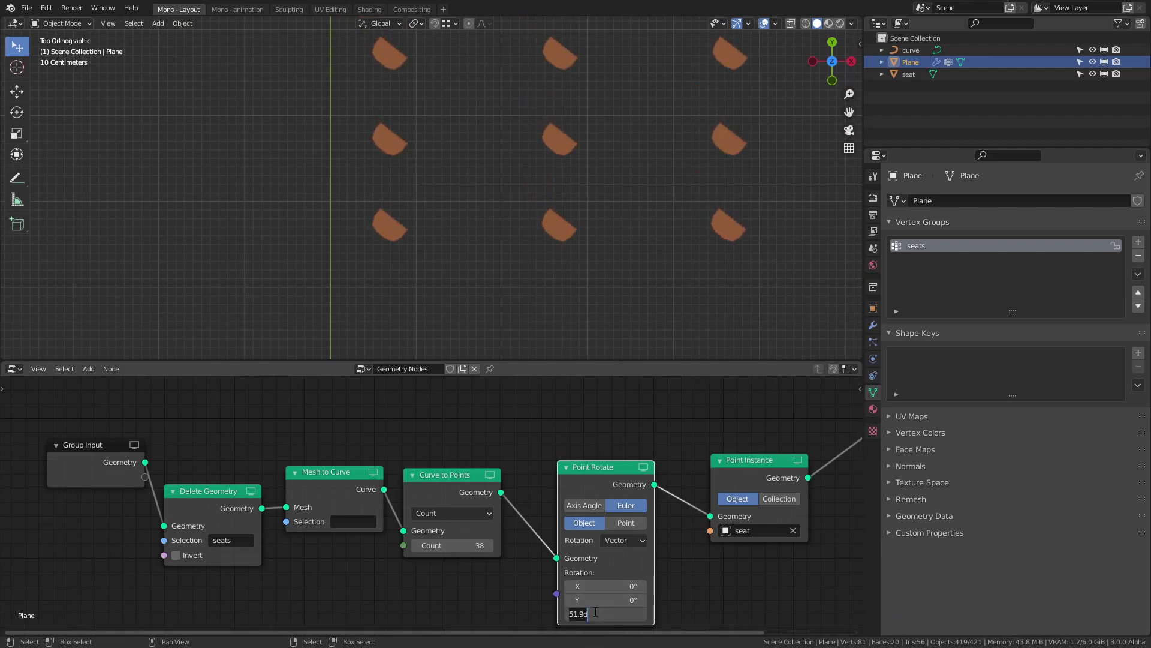
type("0")
key("Return")
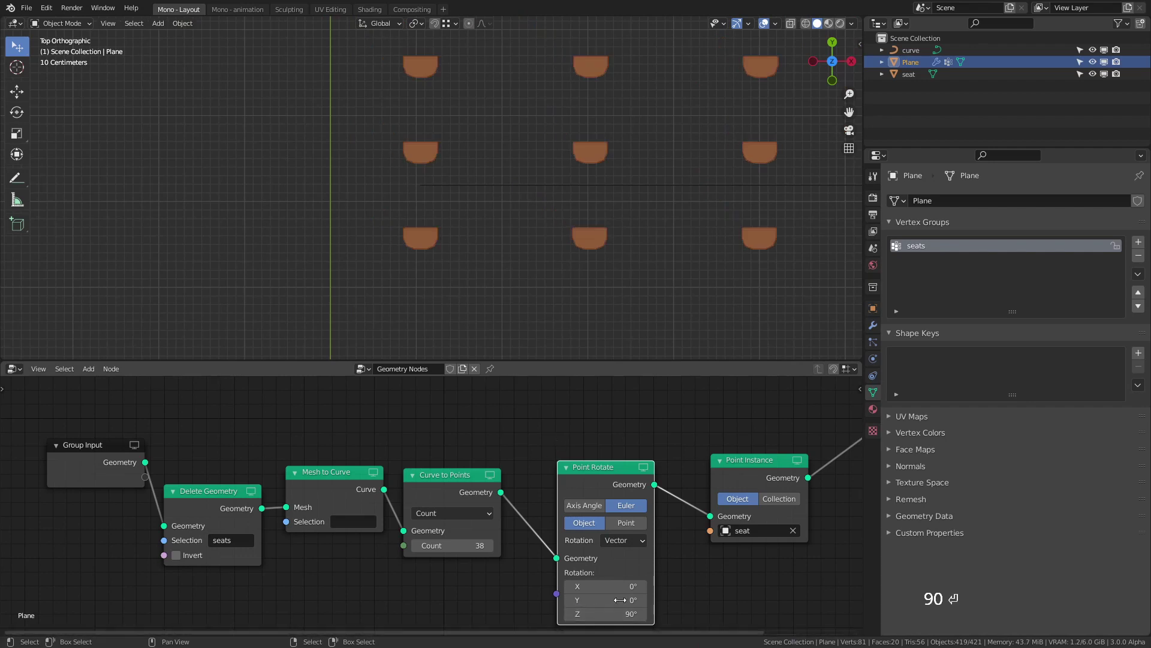
type("0")
key("Return")
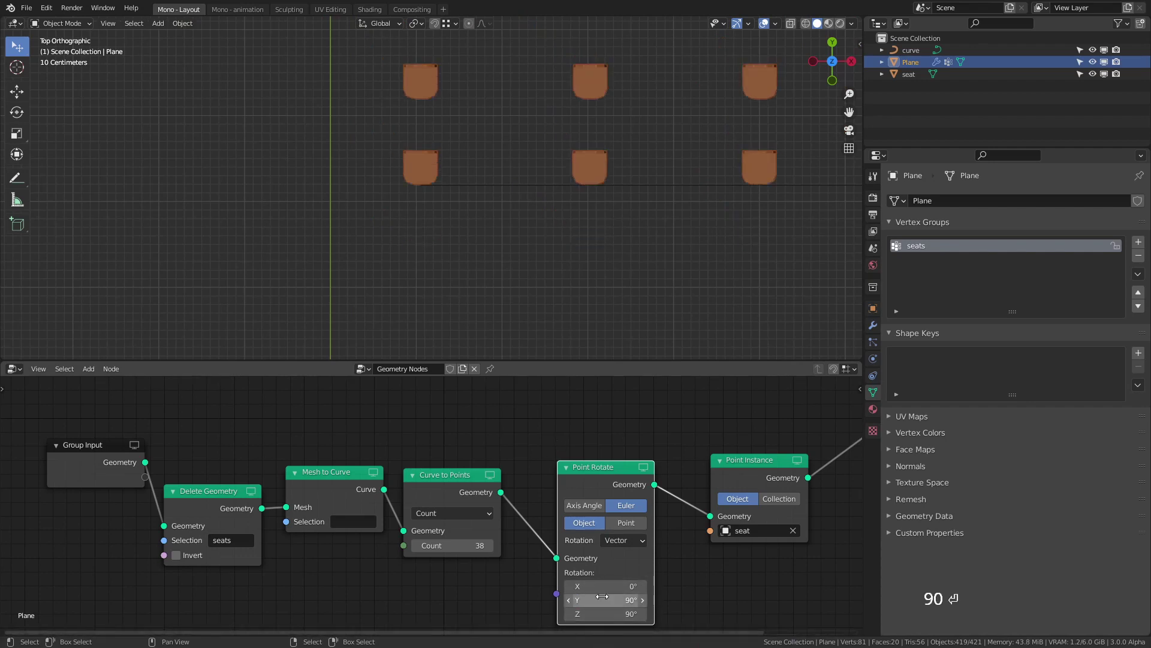
scroll(500, 318, "down", 5)
middle_click_drag(752, 226, 532, 196, "shift")
scroll(501, 126, "up", 3)
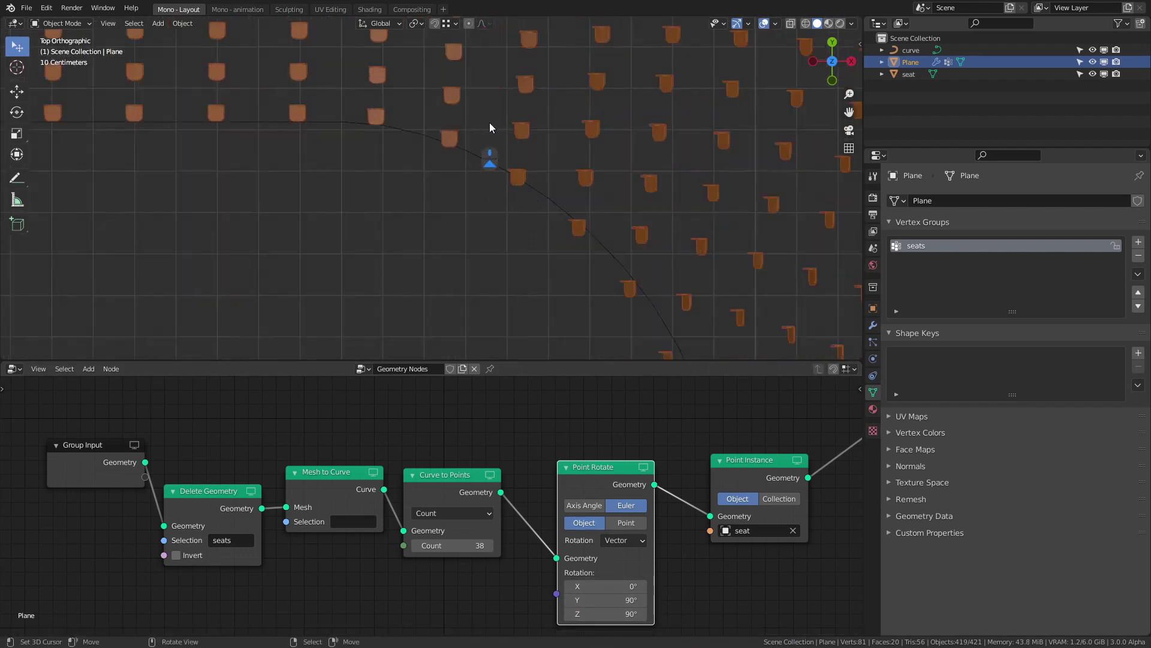
scroll(711, 235, "down", 4)
scroll(578, 180, "up", 2)
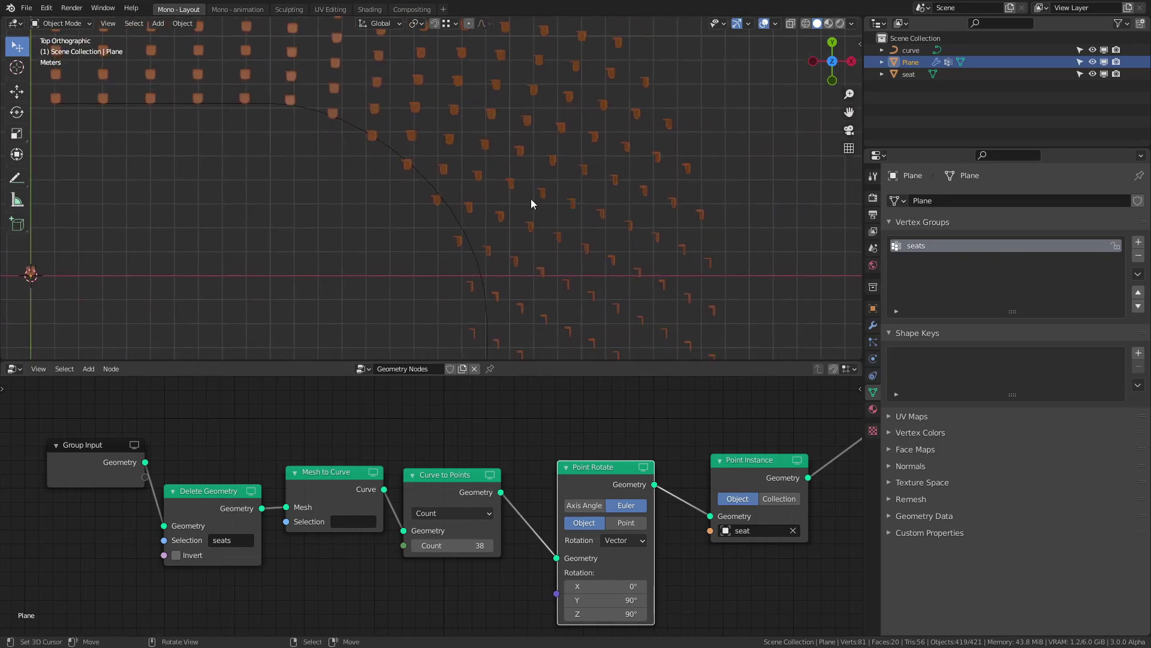
scroll(540, 210, "down", 3)
middle_click_drag(573, 260, 542, 122, "shift")
scroll(521, 293, "up", 3)
scroll(559, 314, "up", 2)
scroll(516, 276, "up", 2)
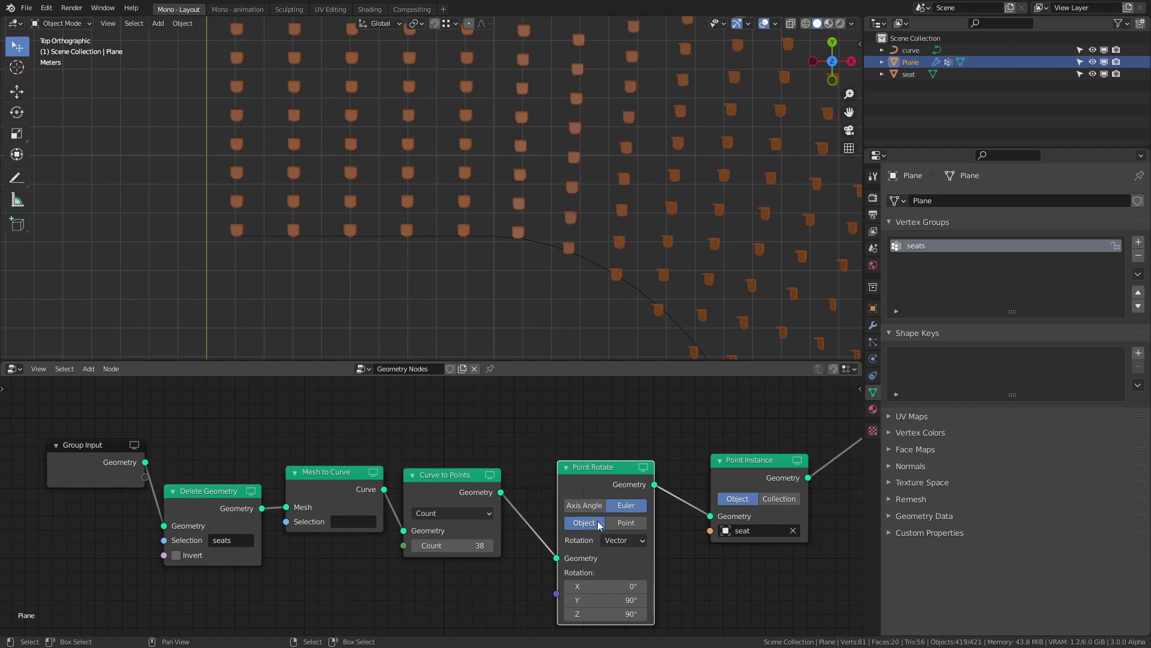
Step: Set Point Rotate to Point space, Count to 117, then switch Curve to Points to Length mode
left_click(624, 525)
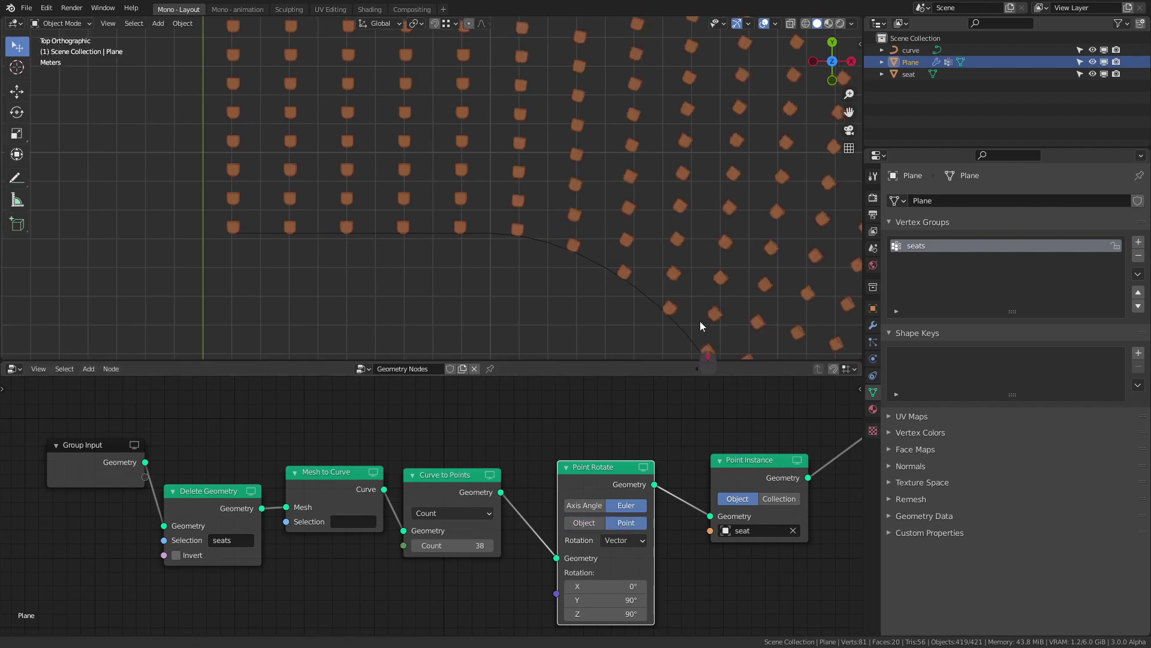
mouse_move(659, 303)
middle_mouse_down("shift")
mouse_move(397, 170)
mouse_move(499, 174)
mouse_move(632, 211)
mouse_move(568, 187)
mouse_move(568, 211)
mouse_move(641, 242)
mouse_move(590, 230)
middle_mouse_up("shift")
scroll(398, 170, "down", 3)
scroll(614, 244, "down", 3)
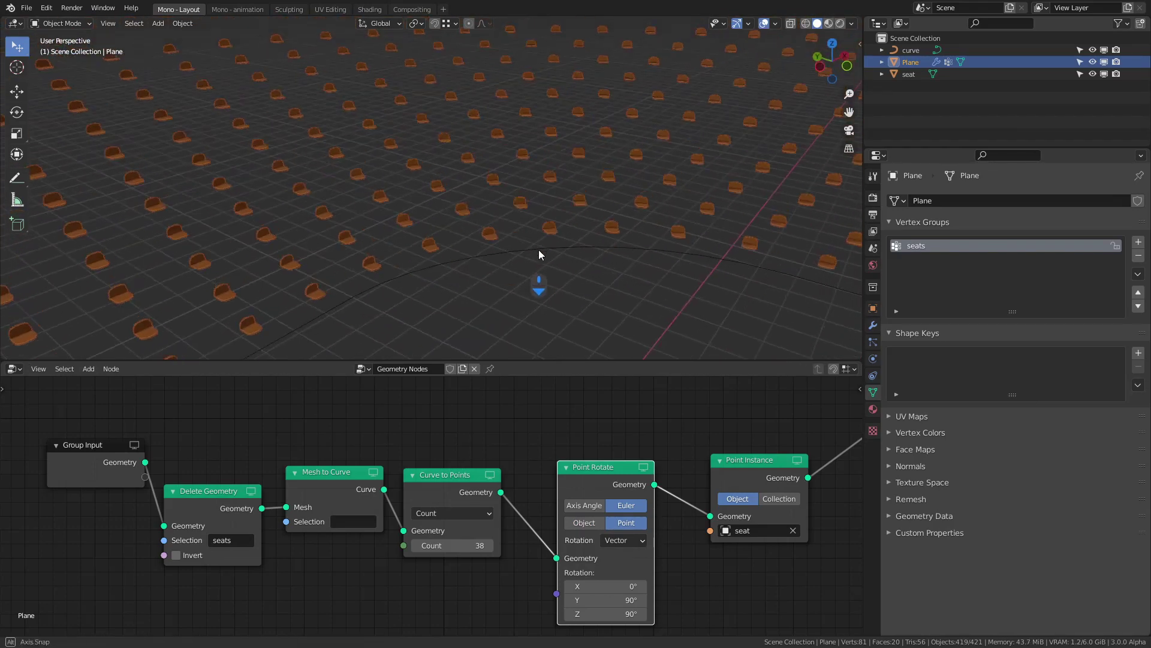
scroll(535, 257, "down", 2)
scroll(499, 201, "up", 2)
scroll(499, 201, "up", 2)
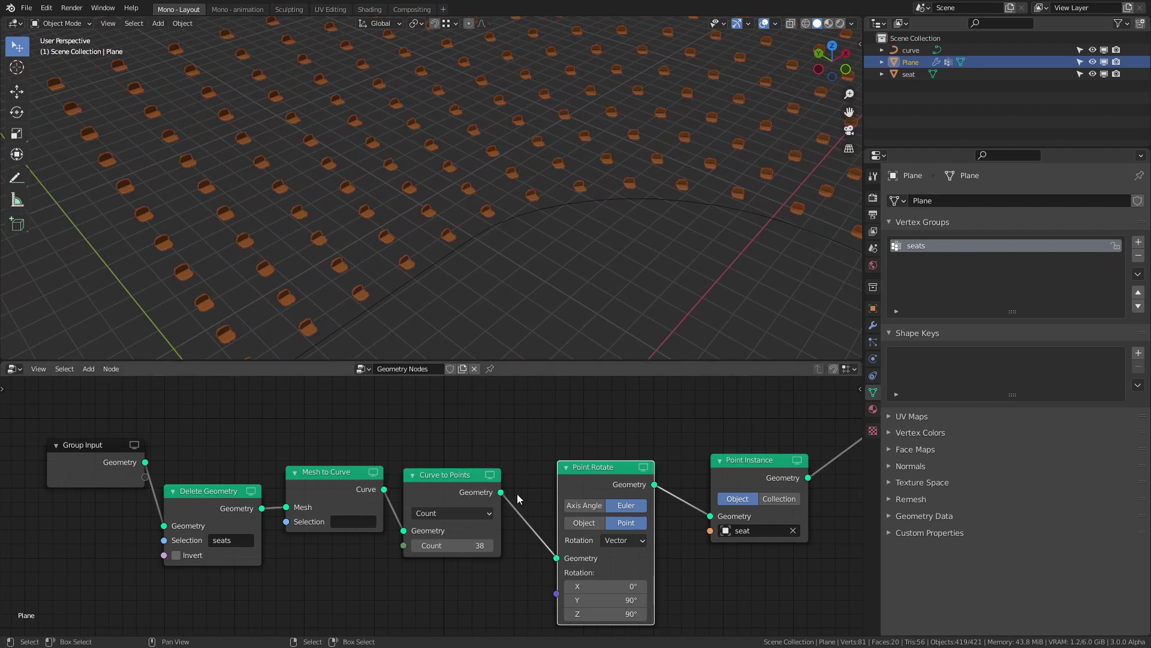
left_click_drag(427, 544, 499, 546)
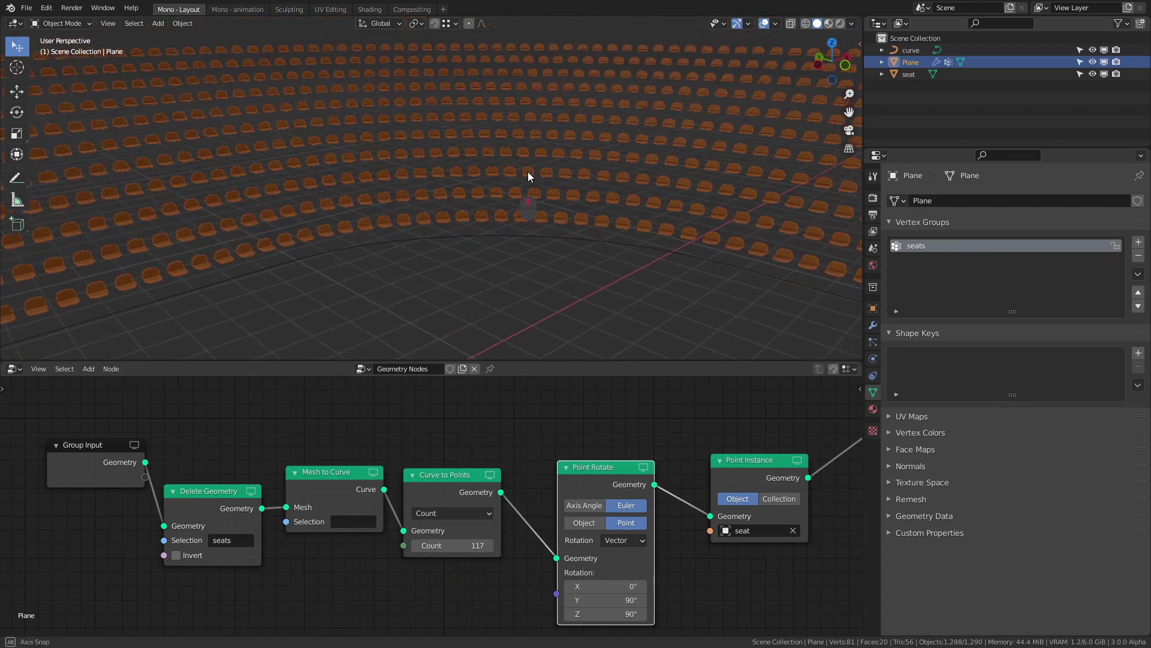
mouse_move(626, 187)
middle_mouse_down()
mouse_move(524, 140)
mouse_move(513, 156)
middle_mouse_up()
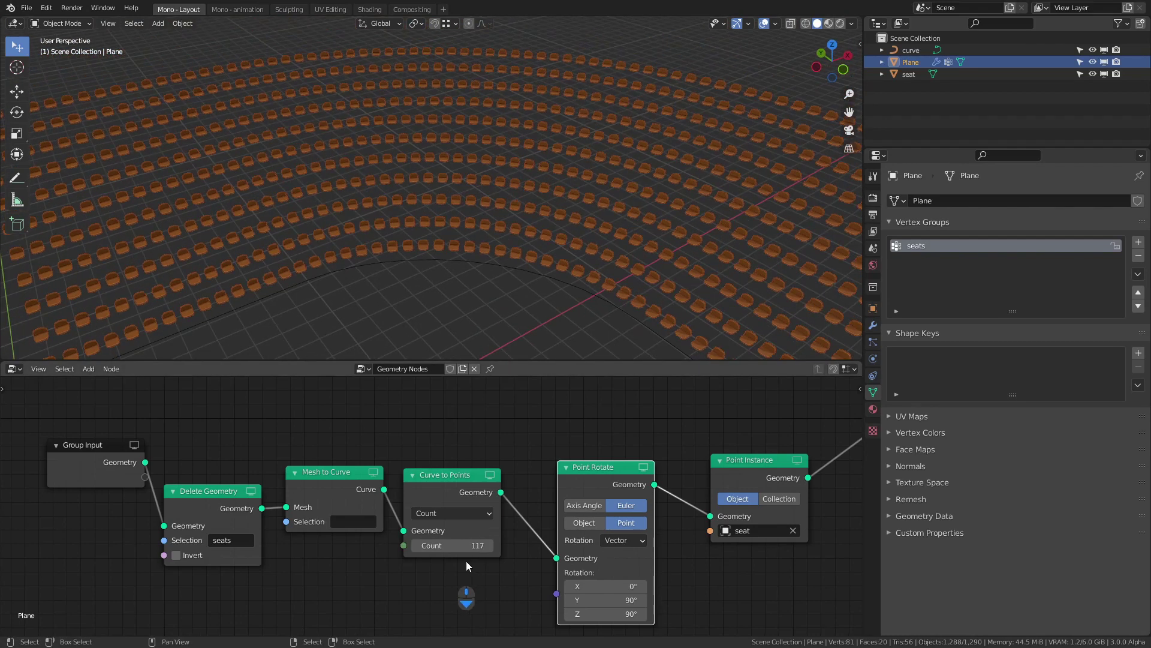
left_click(446, 517)
left_click(440, 555)
type("1")
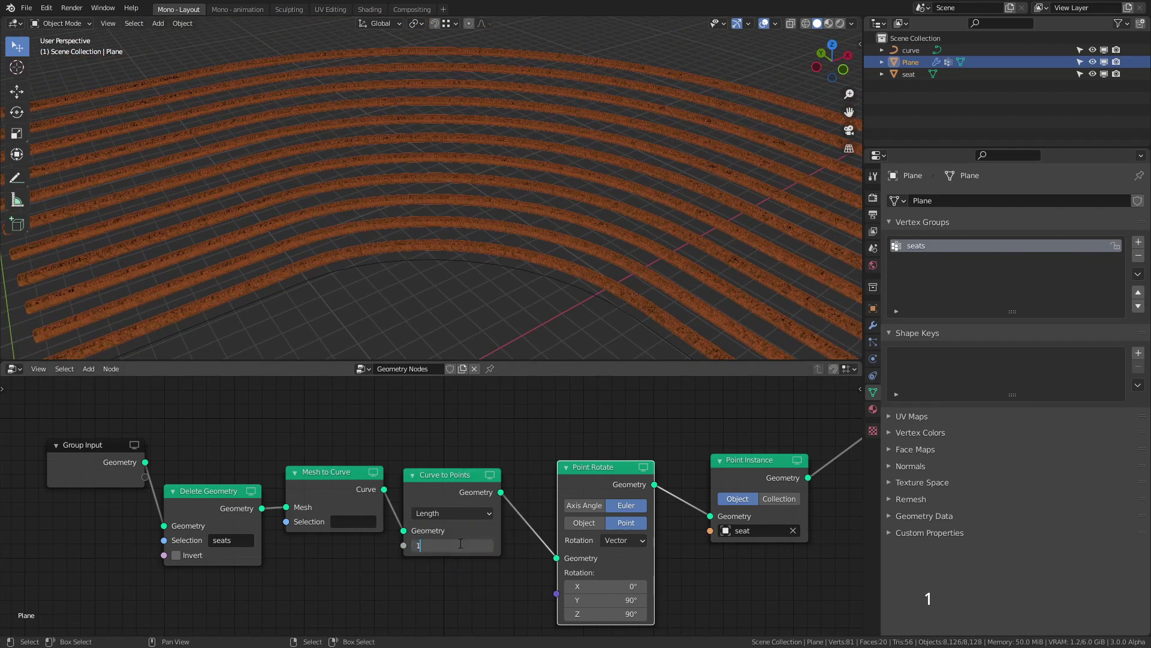
Step: Set the Curve to Points spacing to 1 m, then reduce it to 0.6 m
key("Return")
scroll(433, 198, "up", 3)
scroll(531, 141, "up", 3)
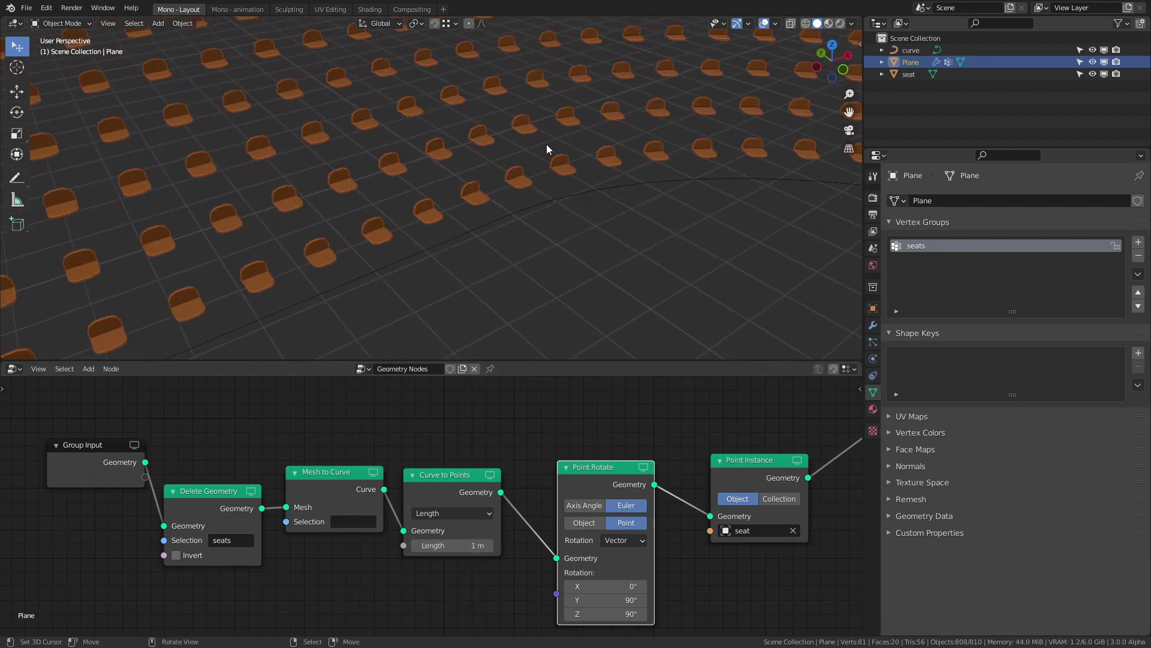
scroll(545, 144, "up", 1)
scroll(522, 146, "up", 2)
scroll(506, 170, "up", 1)
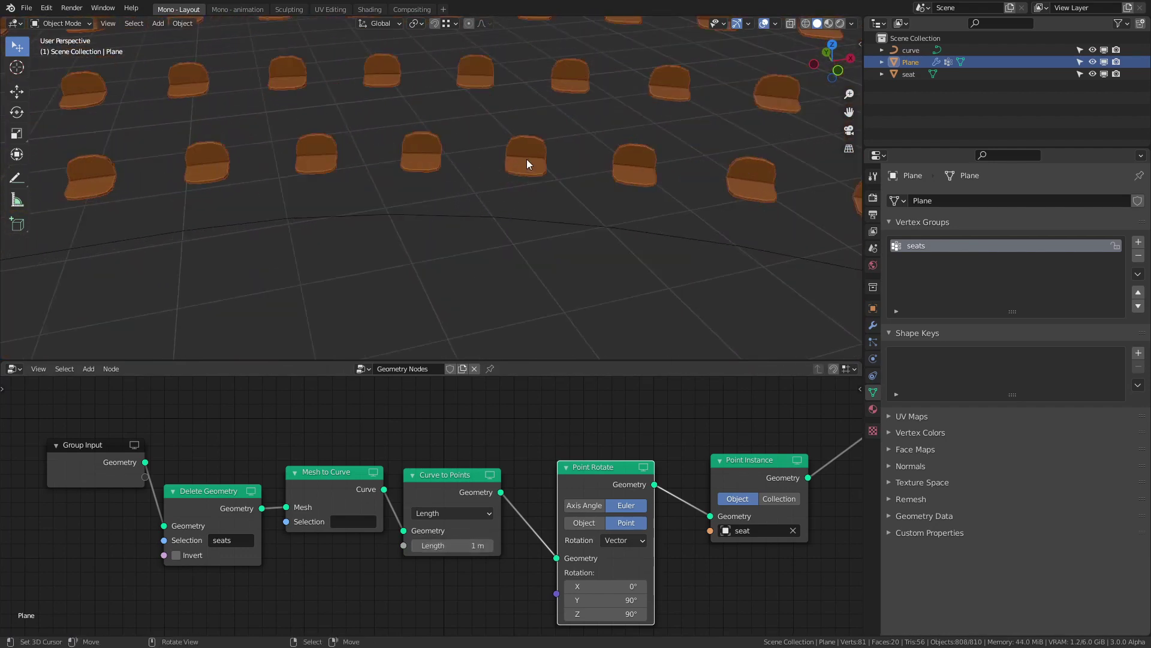
left_click_drag(465, 582, 426, 577)
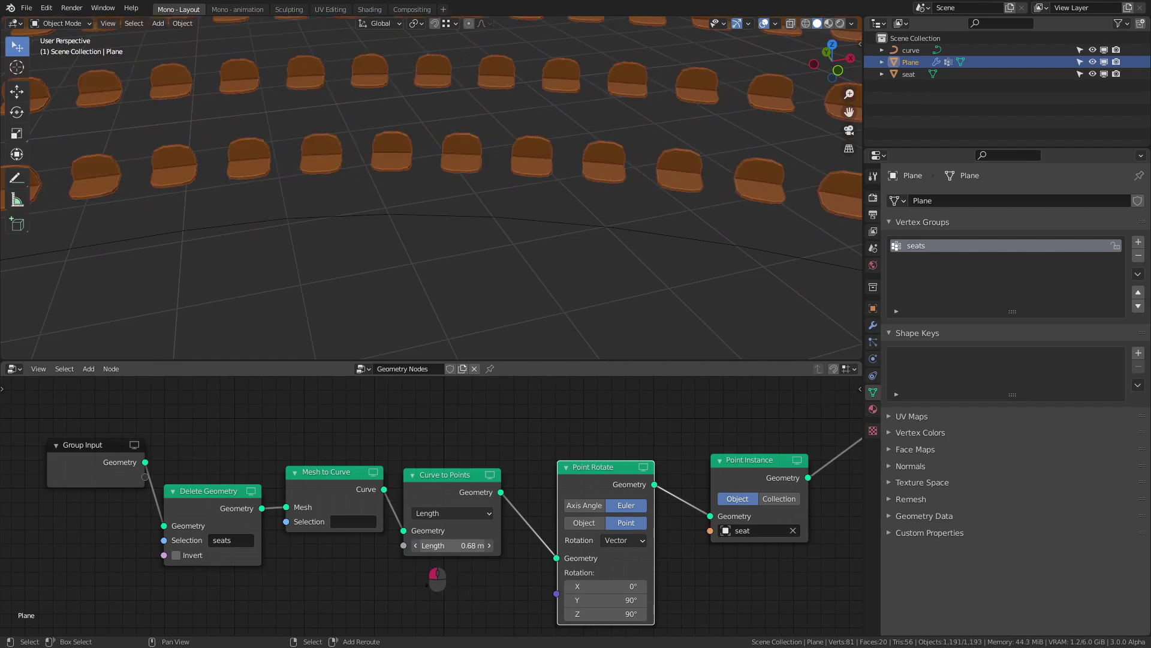
scroll(536, 221, "down", 3)
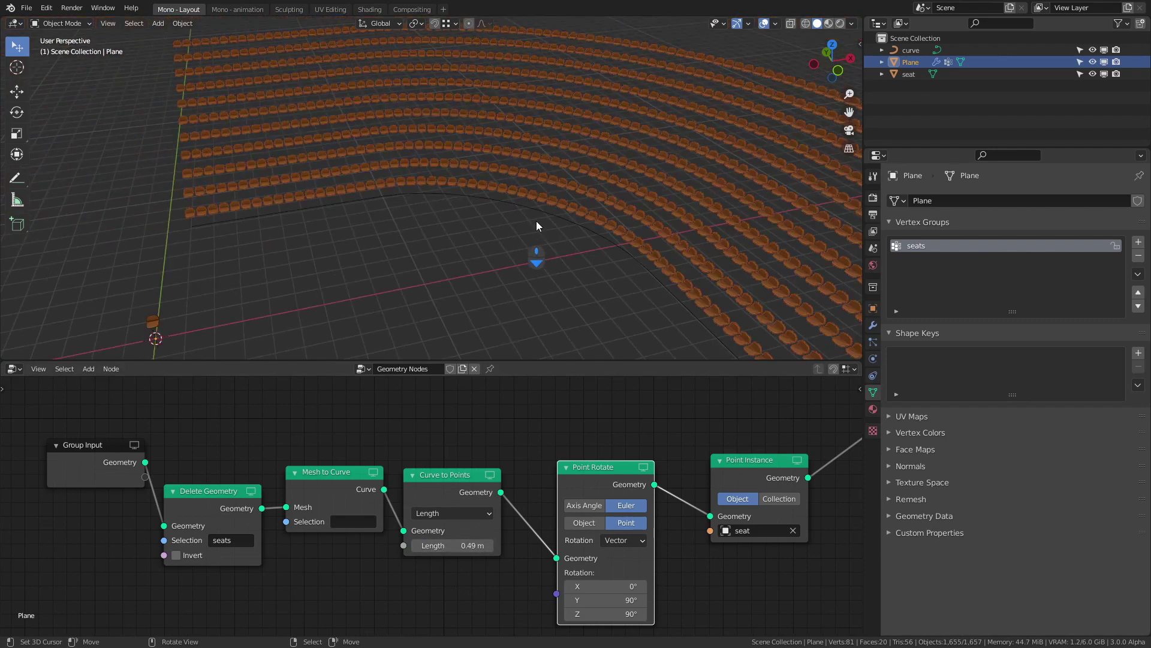
scroll(508, 203, "down", 1)
scroll(497, 222, "up", 1)
middle_click_drag(497, 222, 506, 180)
type(".6")
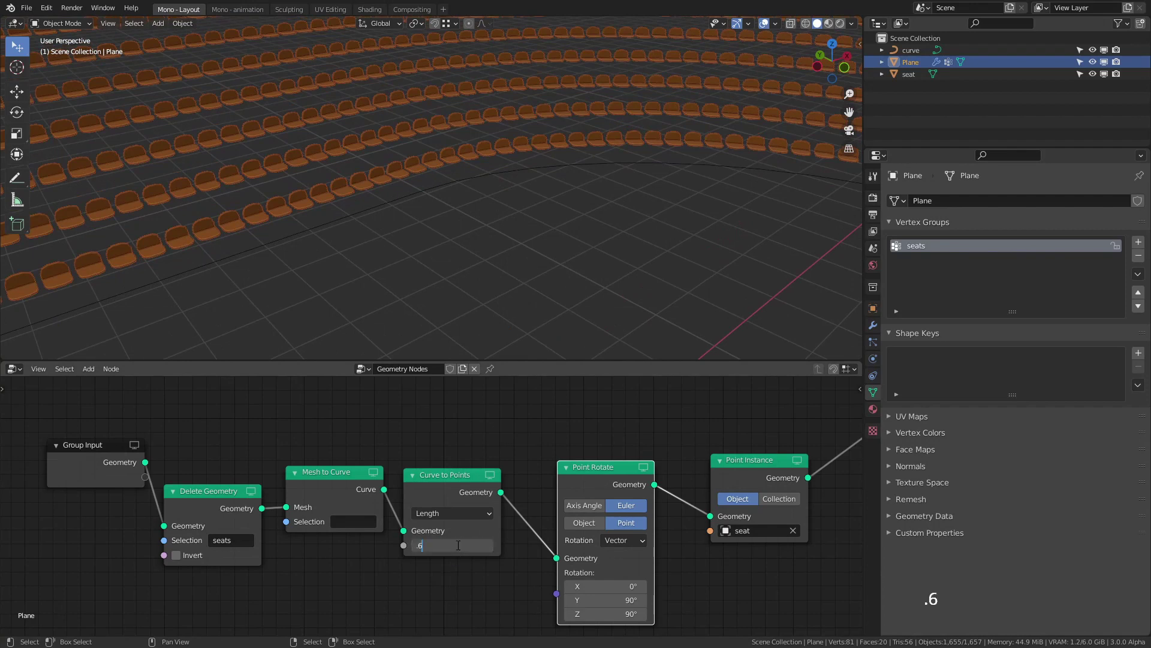
key("Return")
scroll(536, 151, "down", 3)
mouse_move(536, 152)
middle_mouse_down()
mouse_move(358, 122)
mouse_move(576, 161)
mouse_move(456, 141)
mouse_move(583, 137)
mouse_move(553, 171)
middle_mouse_up()
scroll(543, 469, "down", 1)
scroll(543, 469, "down", 2)
scroll(542, 468, "up", 1)
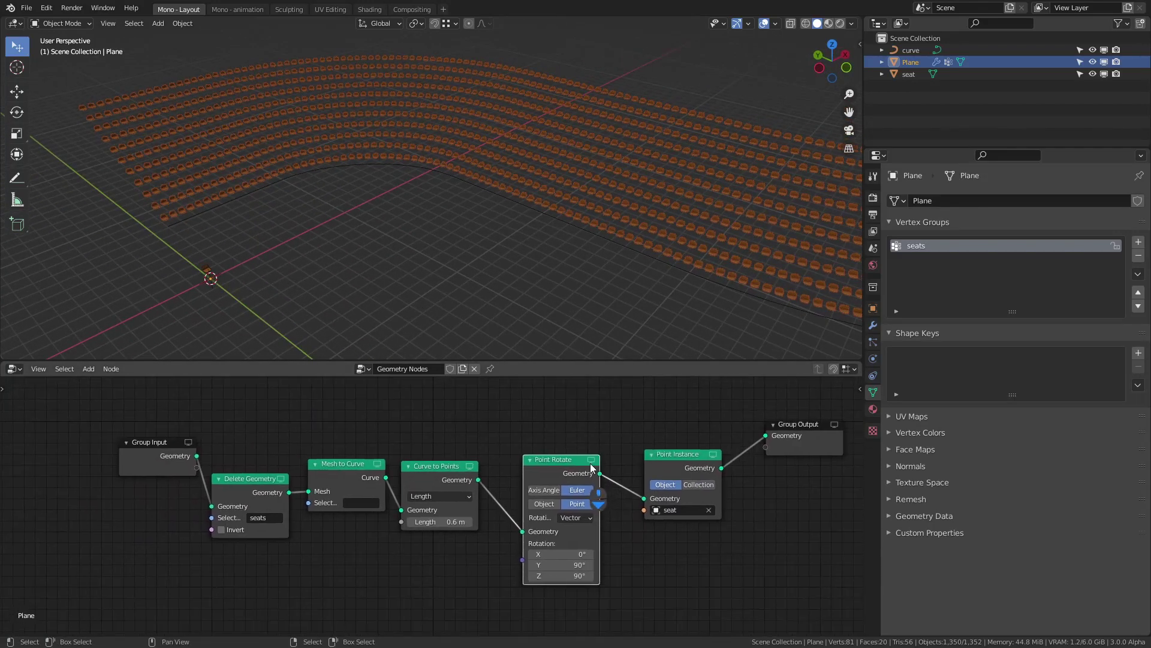
Step: Move Group Input up-left and Group Output up-right to make room
mouse_move(161, 459)
left_mouse_down()
mouse_move(108, 463)
mouse_move(116, 432)
left_mouse_up()
middle_click_drag(584, 463, 548, 485)
left_click_drag(767, 471, 785, 455)
Step: Insert a Join Geometry node before Group Output, feeding Group Input Geometry into it
key("shift+a")
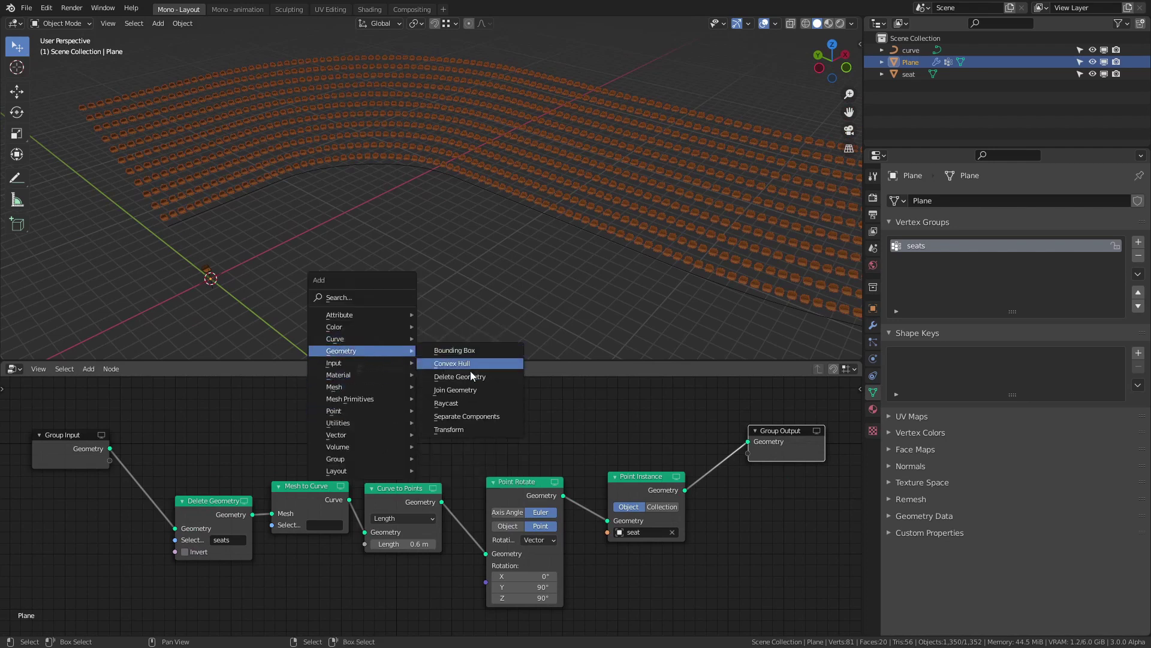
left_click(476, 389)
left_click(727, 450)
left_click_drag(779, 450, 777, 438)
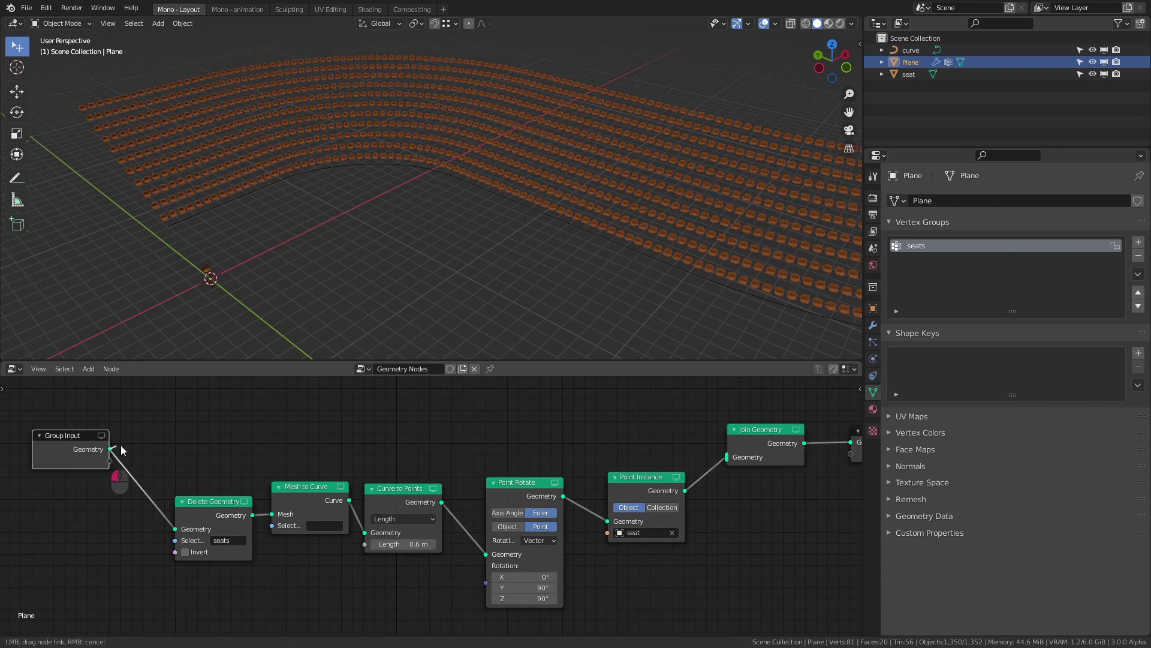
left_click_drag(728, 454, 728, 454)
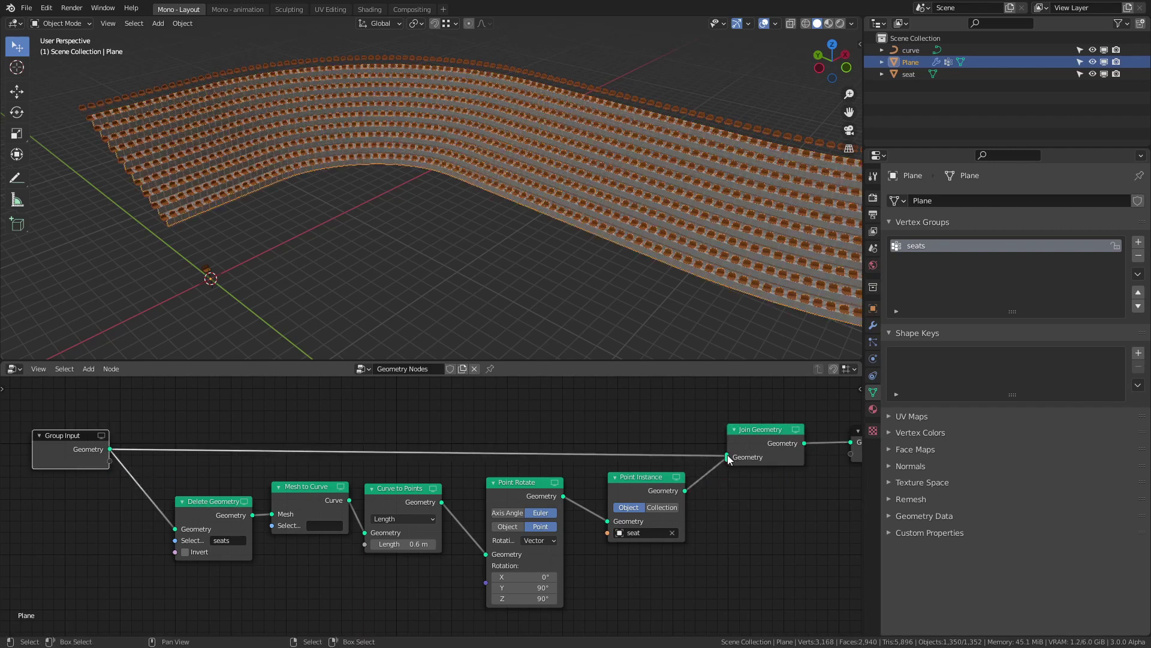
middle_click_drag(831, 427, 607, 423)
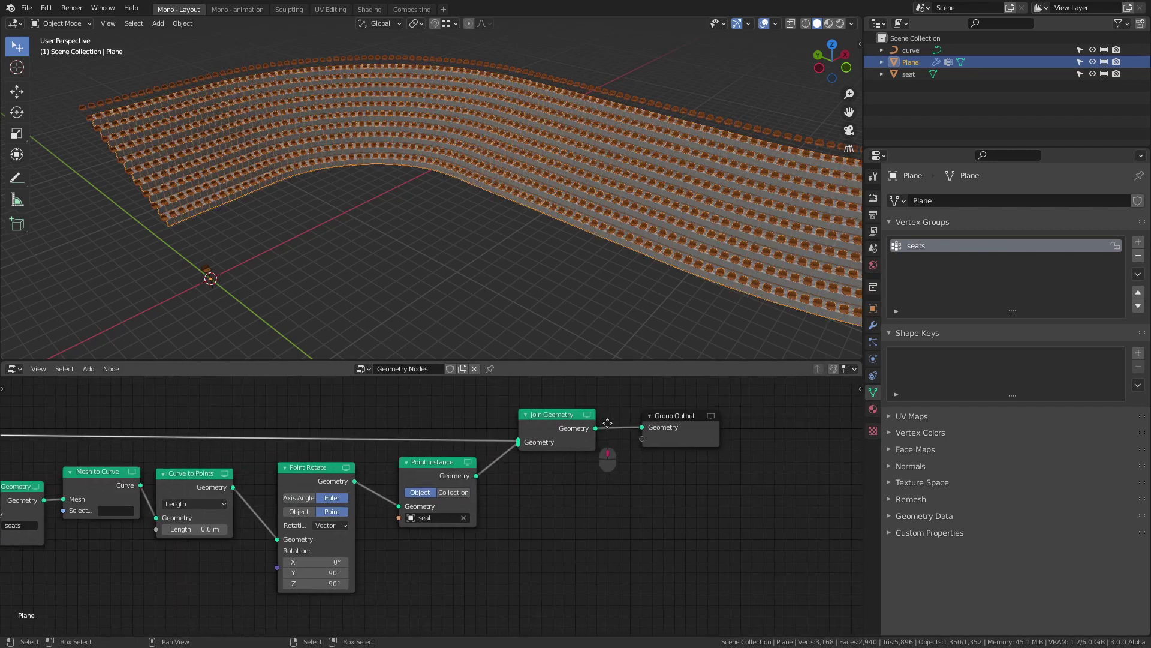
middle_click_drag(485, 470, 609, 468)
mouse_move(537, 333)
middle_mouse_down()
mouse_move(314, 185)
mouse_move(566, 251)
mouse_move(541, 230)
mouse_move(467, 259)
mouse_move(435, 259)
mouse_move(451, 233)
middle_mouse_up()
key("alt+a")
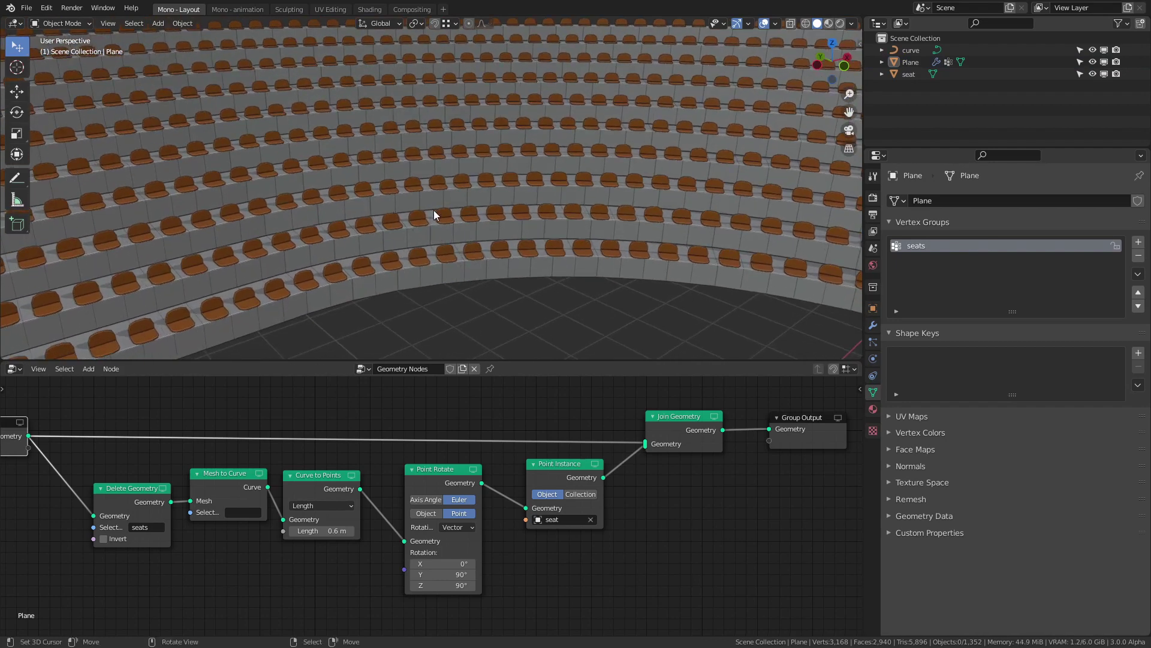
scroll(477, 220, "down", 3)
mouse_move(508, 229)
middle_mouse_down()
mouse_move(494, 230)
mouse_move(537, 244)
mouse_move(442, 184)
mouse_move(663, 199)
middle_mouse_up()
scroll(513, 233, "down", 3)
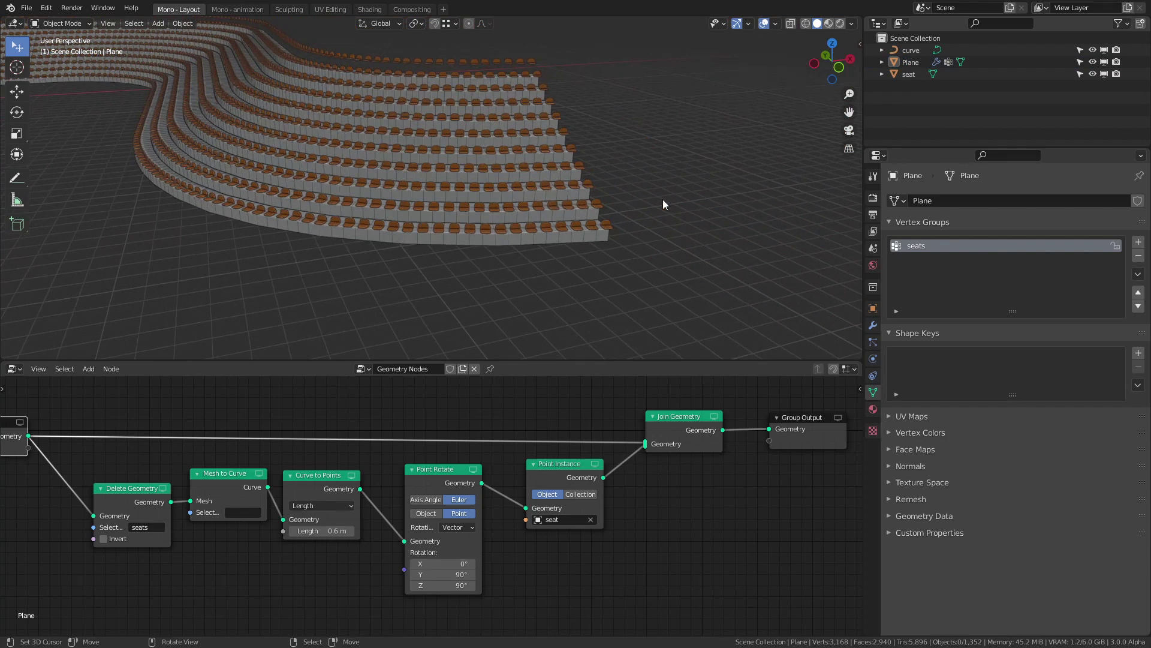
Step: In curve Edit Mode, extrude the endpoint, then scale it and rotate it around Z
left_click(911, 50)
key("Tab")
scroll(608, 239, "down", 3)
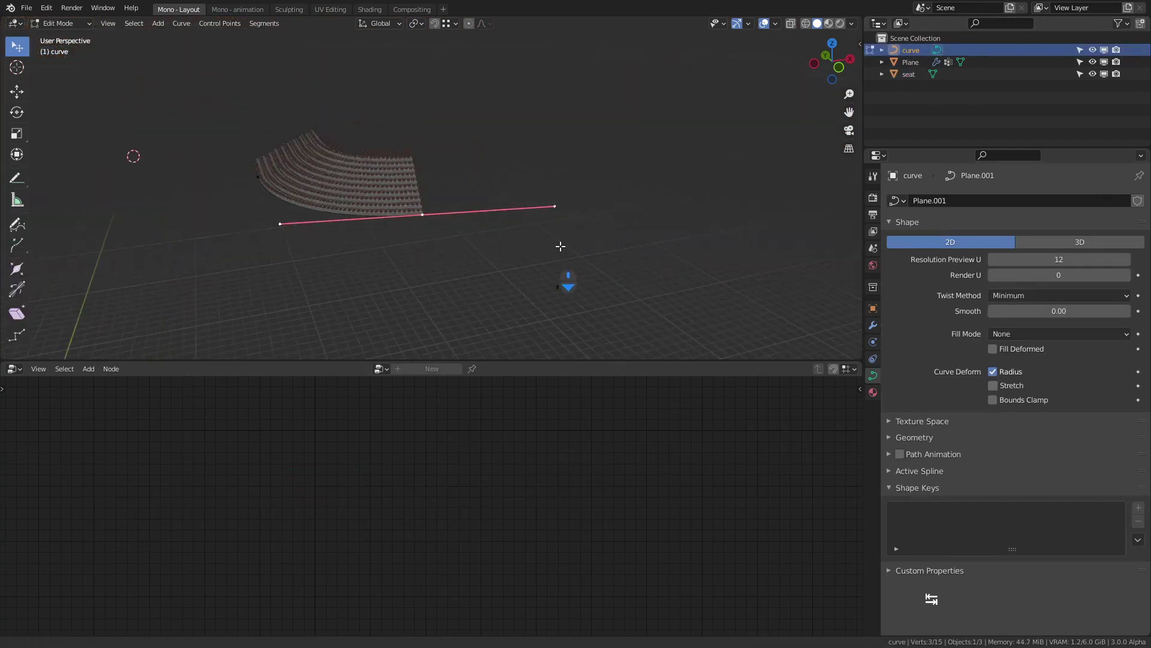
scroll(552, 247, "up", 3)
mouse_move(552, 247)
middle_mouse_down()
mouse_move(481, 239)
mouse_move(393, 289)
mouse_move(430, 240)
middle_mouse_up()
key("e")
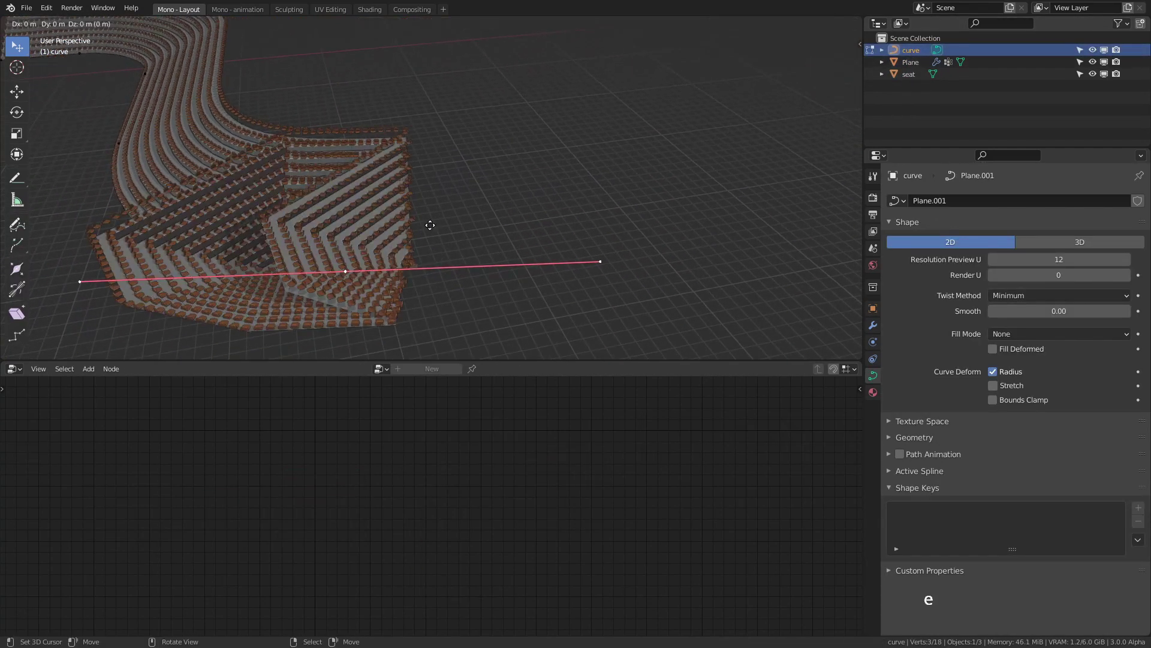
left_click(824, 159)
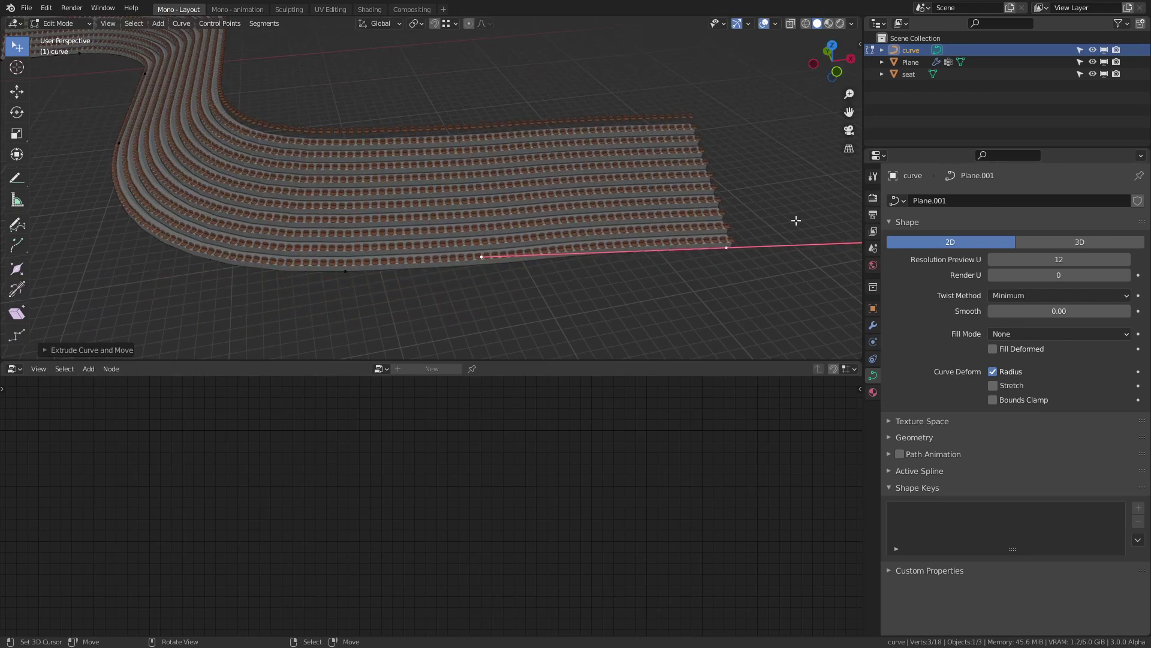
key("s")
left_click(747, 230)
key("r")
key("z")
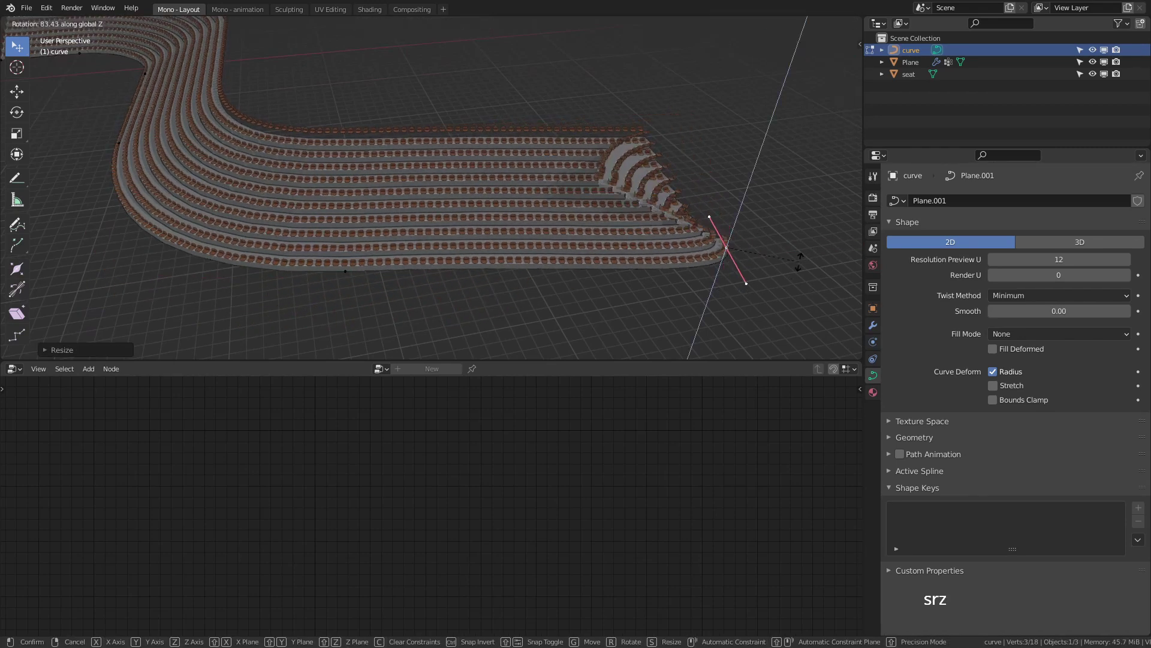
left_click(738, 290)
Step: Extrude another curve point, move it into place, and maximize the 3D viewport
middle_click_drag(743, 291, 437, 302)
key("e")
key("Escape")
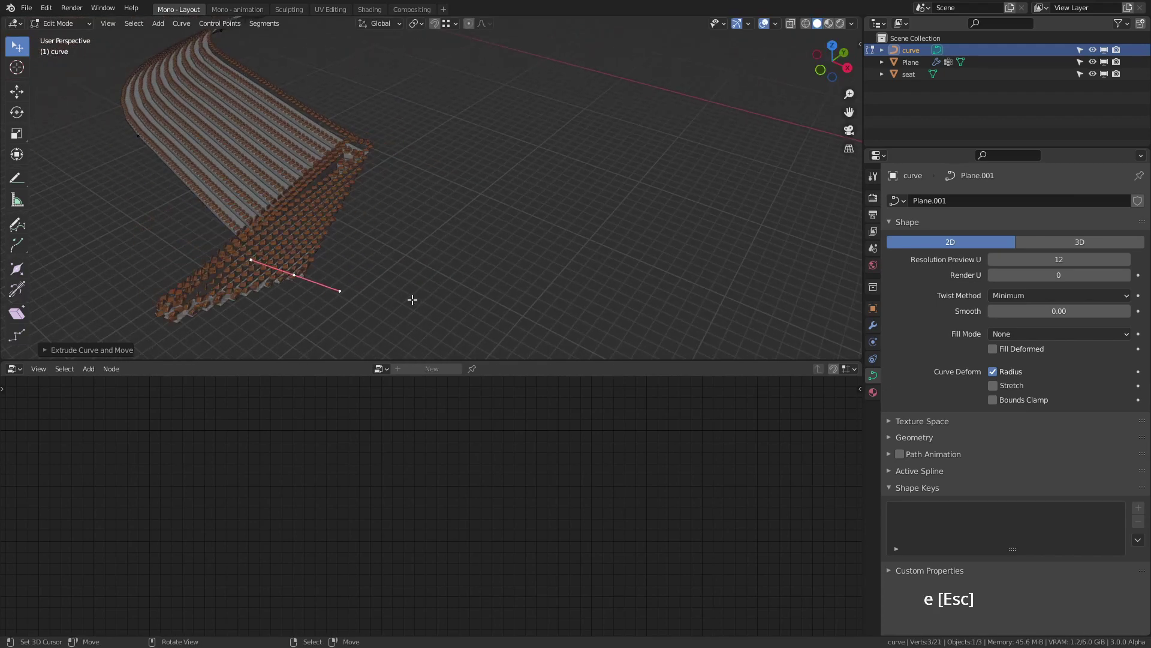
key("g")
key("z")
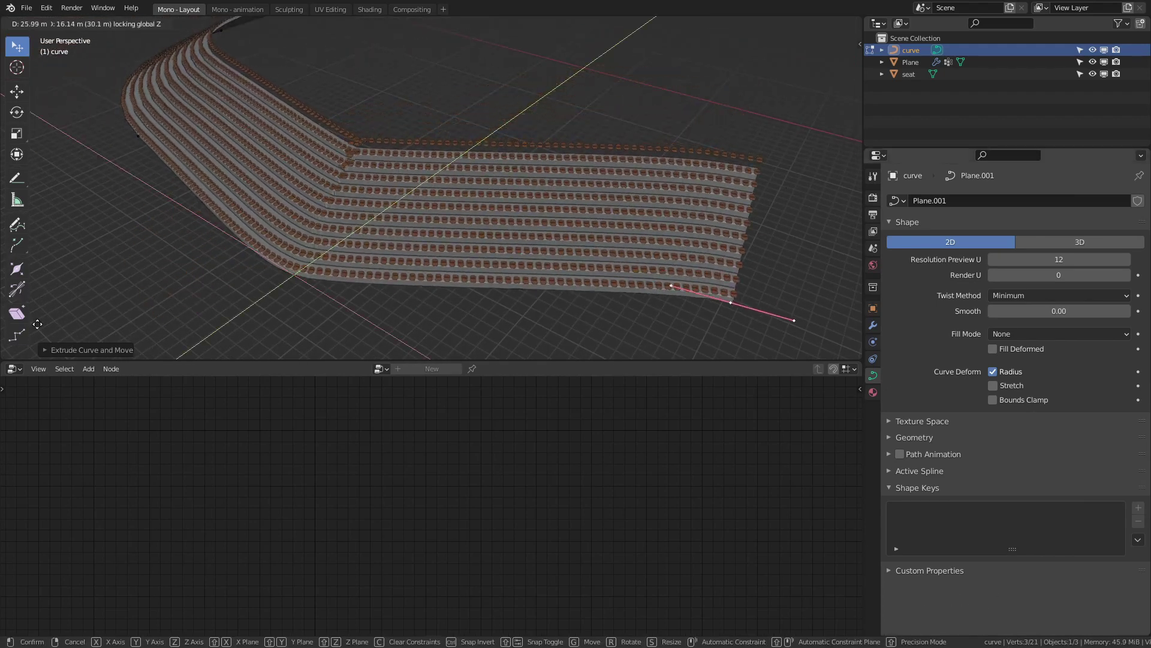
left_click(321, 207)
scroll(322, 208, "down", 3)
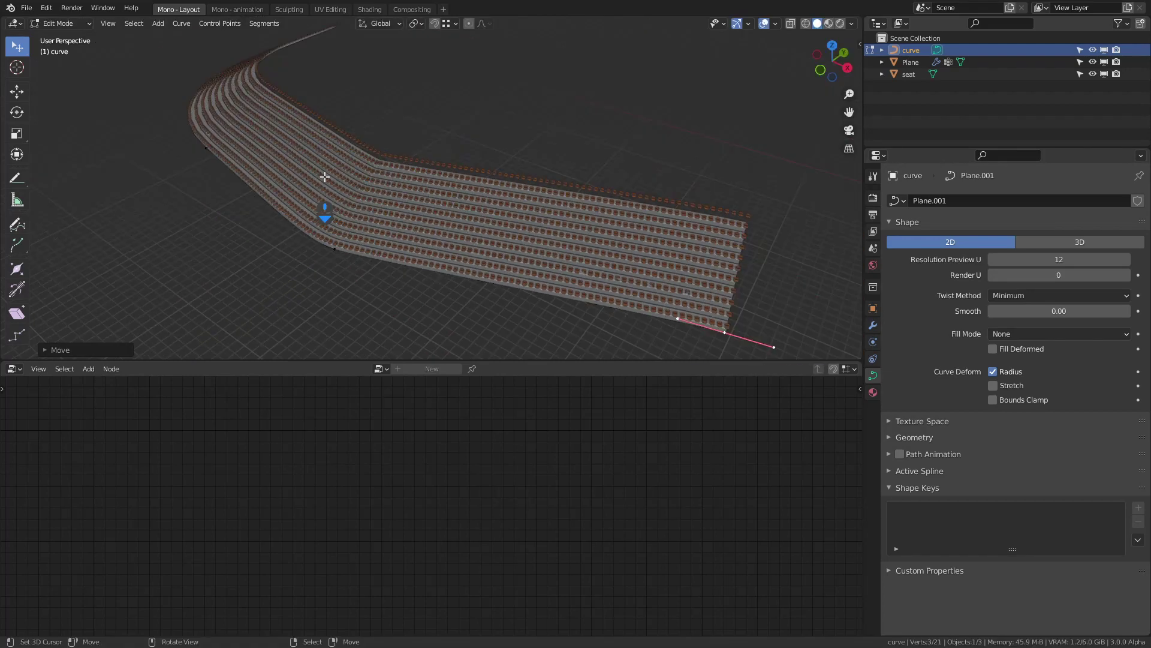
middle_click_drag(320, 211, 458, 205)
scroll(458, 205, "up", 3)
scroll(458, 193, "up", 2)
scroll(403, 185, "up", 2)
scroll(401, 224, "up", 2)
mouse_move(409, 172)
middle_mouse_down()
mouse_move(424, 159)
mouse_move(629, 312)
mouse_move(584, 330)
mouse_move(641, 307)
mouse_move(622, 237)
mouse_move(586, 231)
mouse_move(616, 267)
middle_mouse_up()
key("ctrl+space")
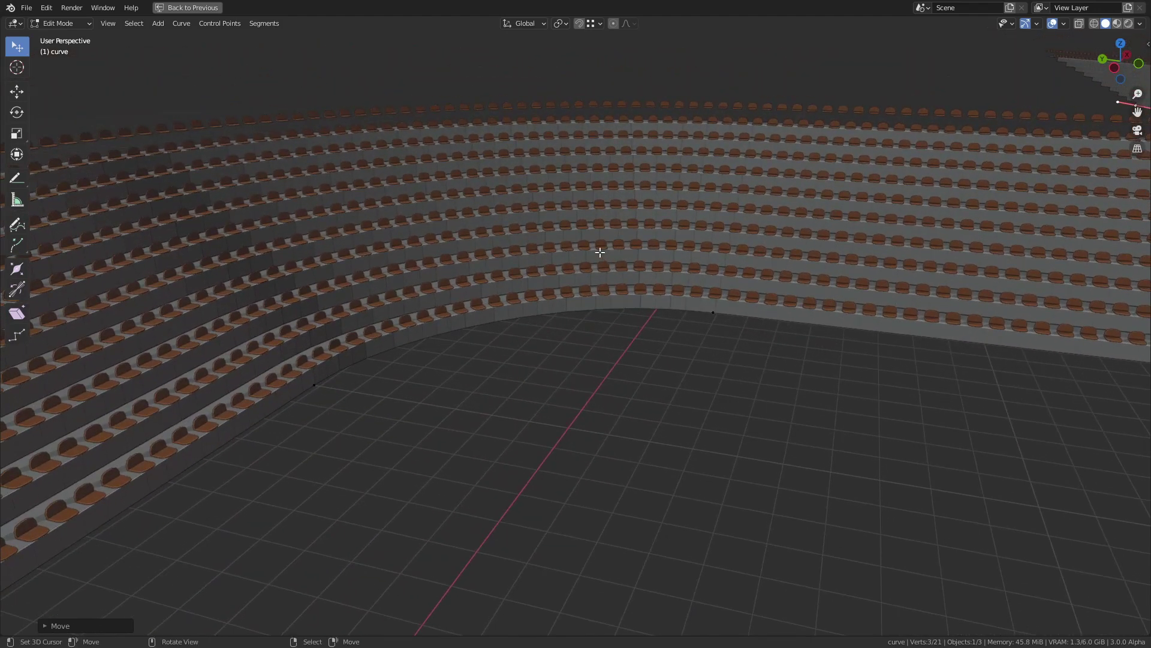